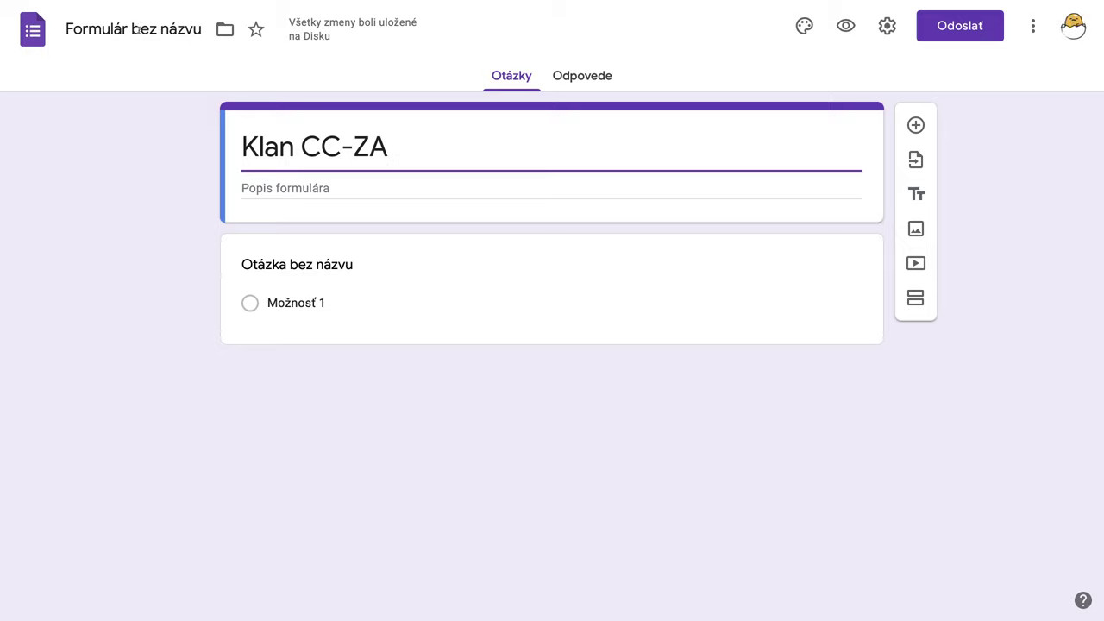
- Name the form file Klan CC-ZA and insert the butterfly header image from the Práca a škola themes
click(136, 28)
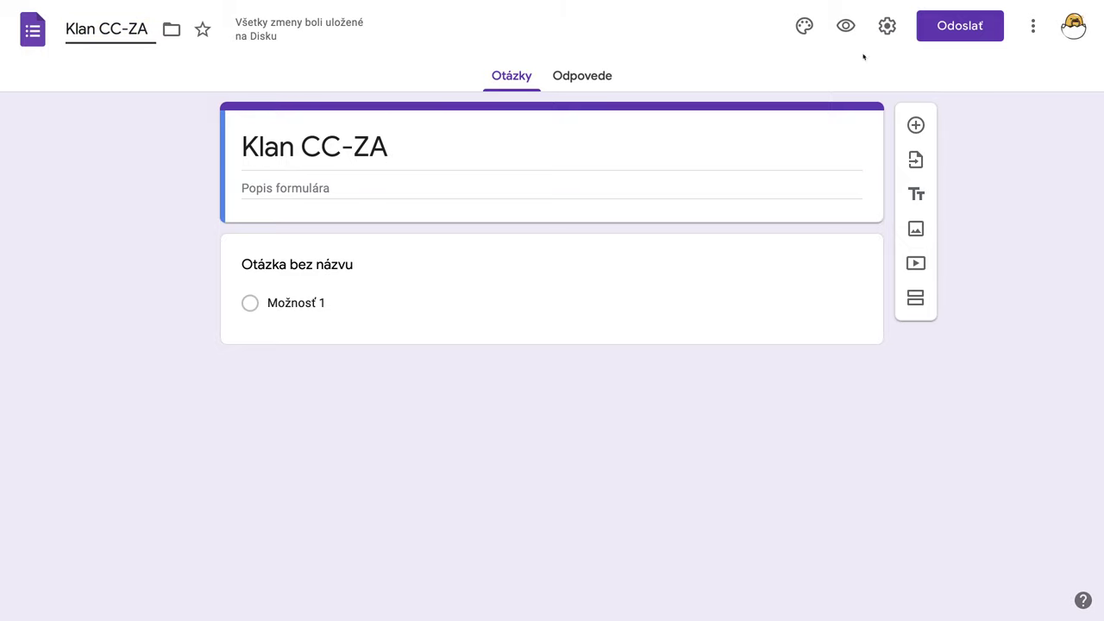
click(804, 25)
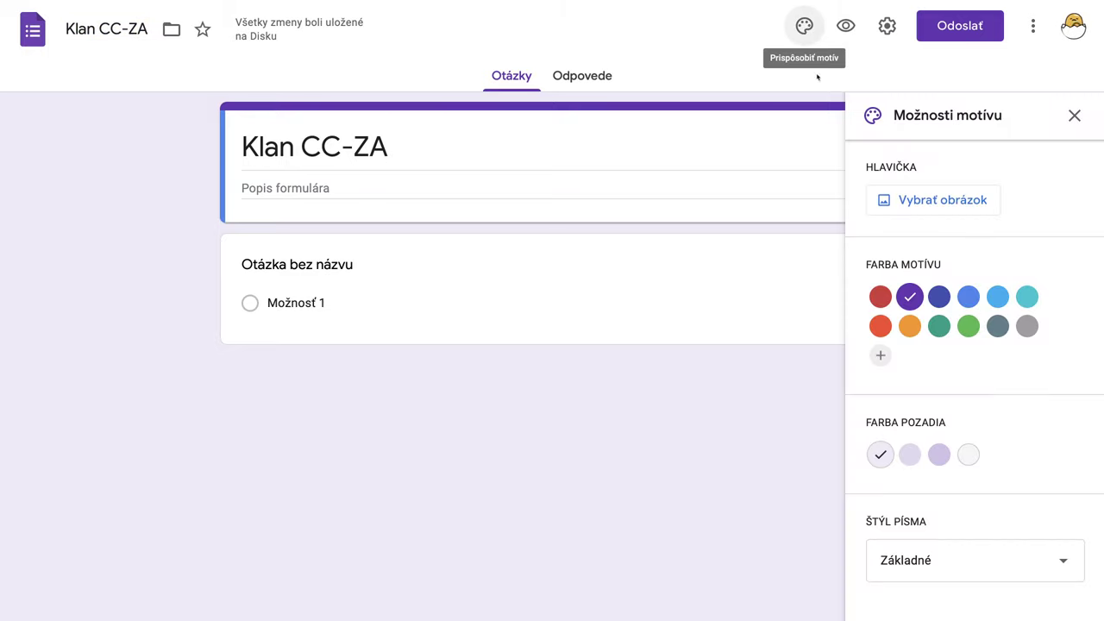
click(920, 205)
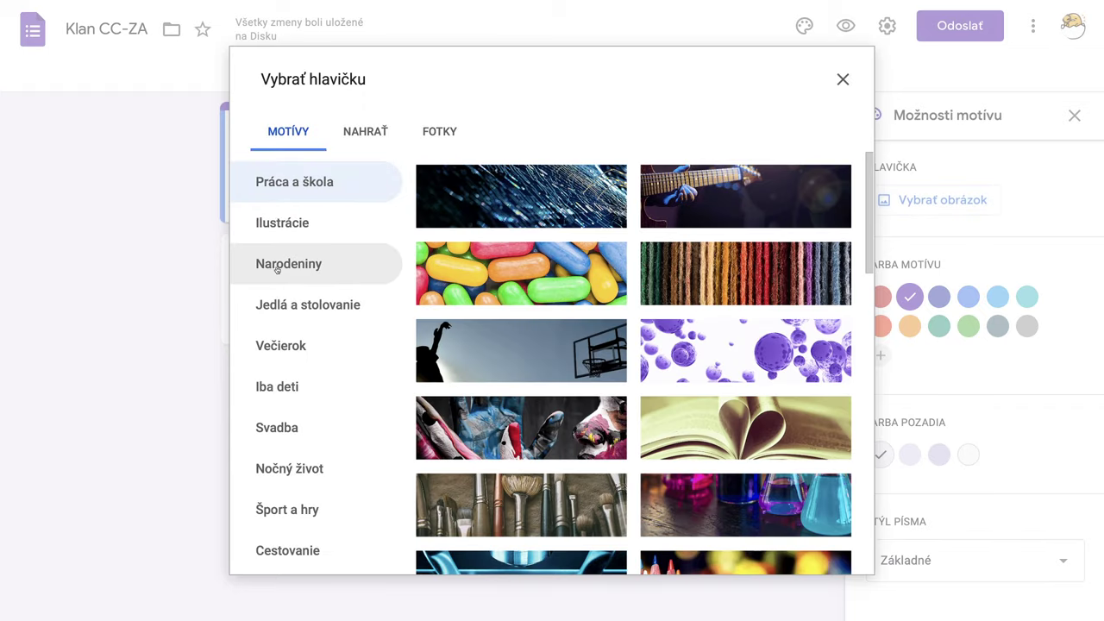
scroll(640, 381, down, 3)
scroll(640, 380, down, 7)
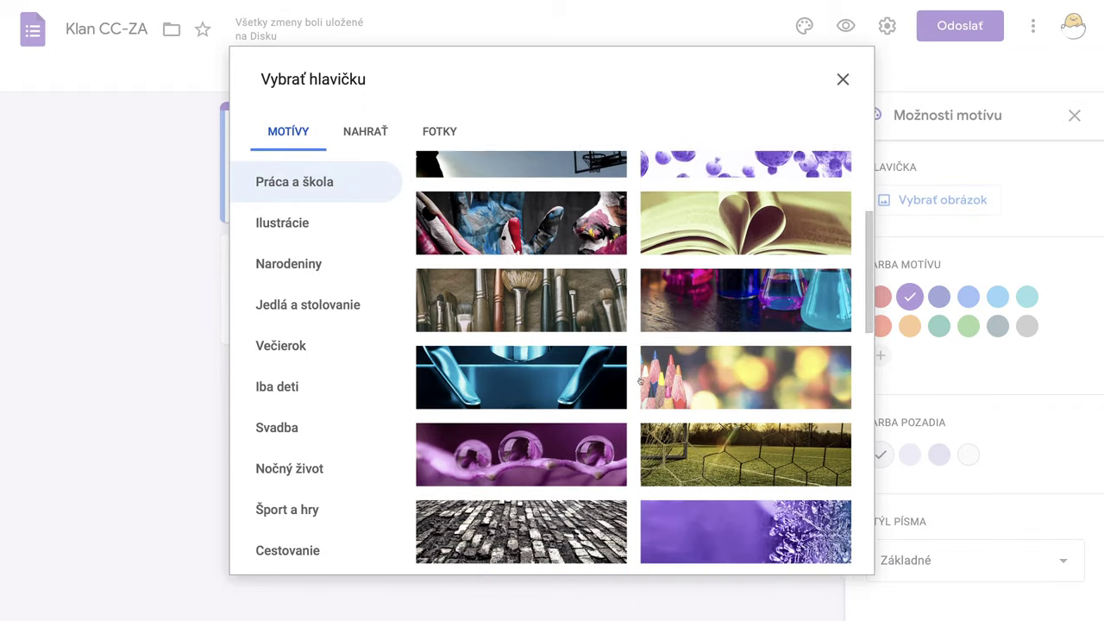
scroll(639, 381, down, 5)
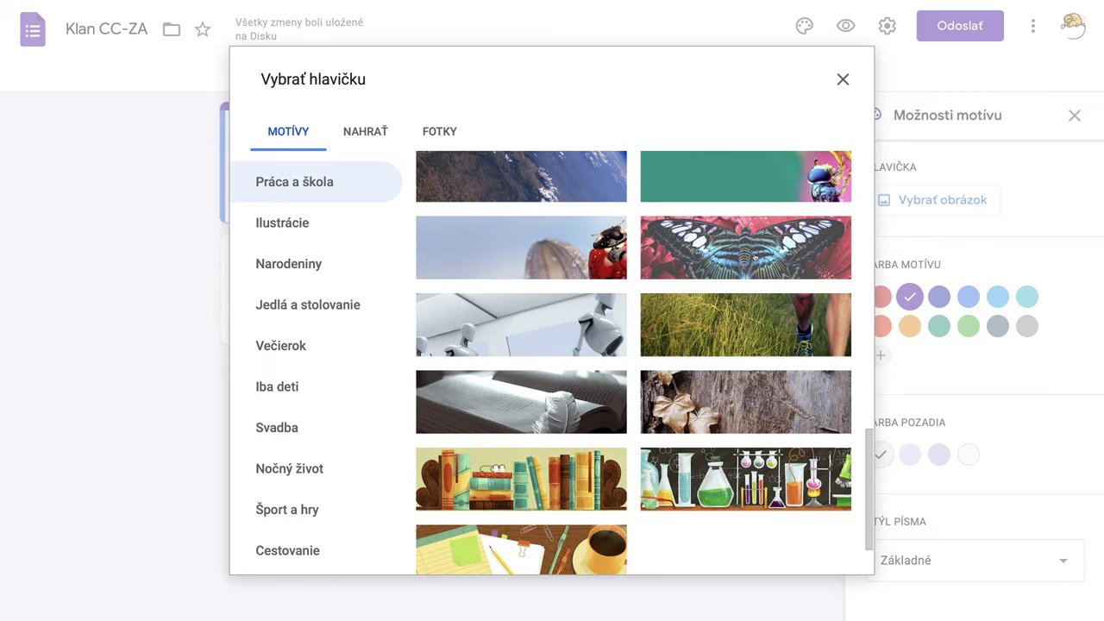
click(754, 257)
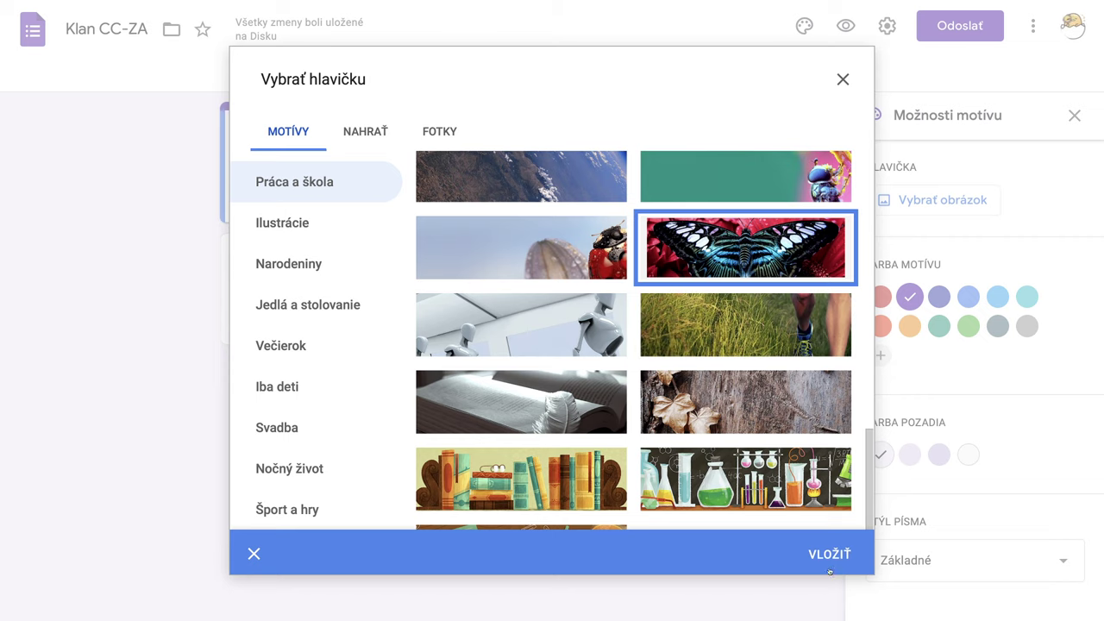
click(830, 560)
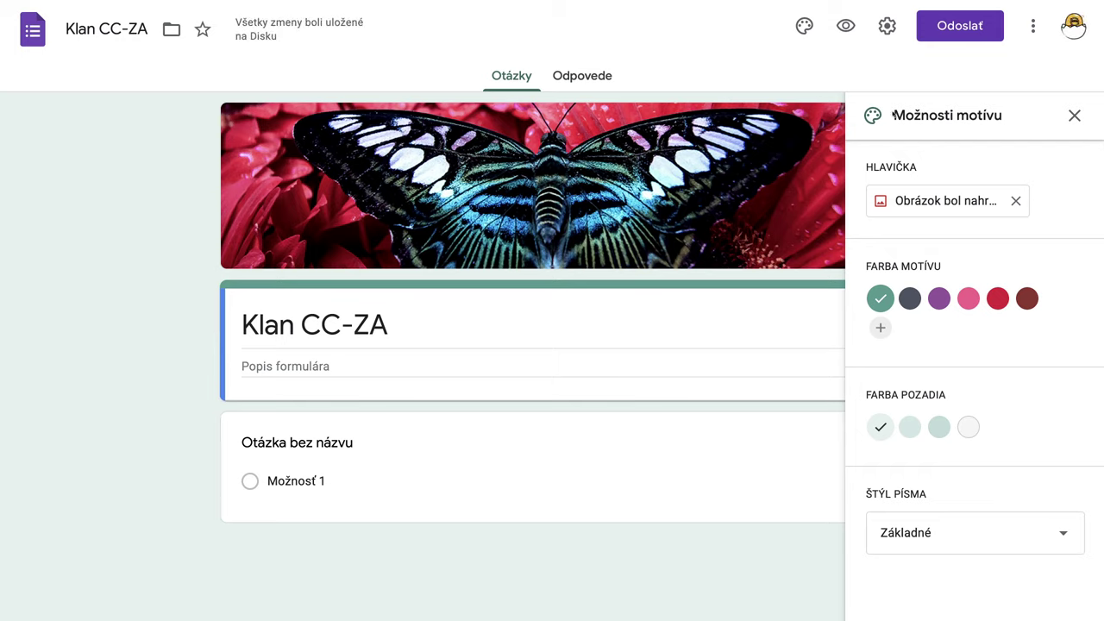
click(1074, 115)
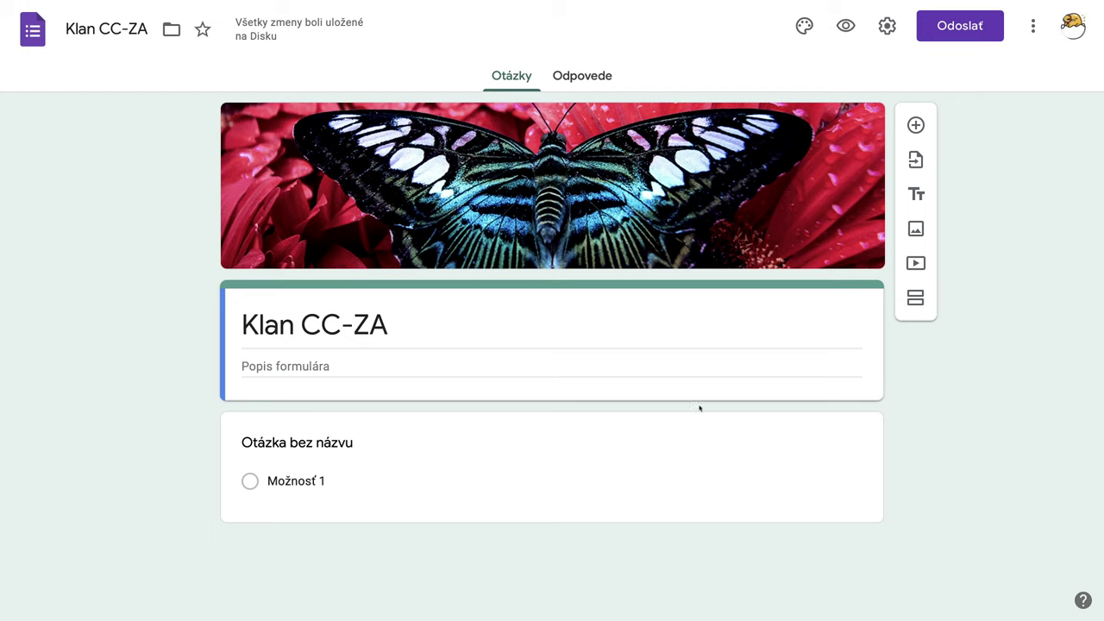
- Add a title and description block below the form heading and title it "Informácie o hráčoch"
click(917, 196)
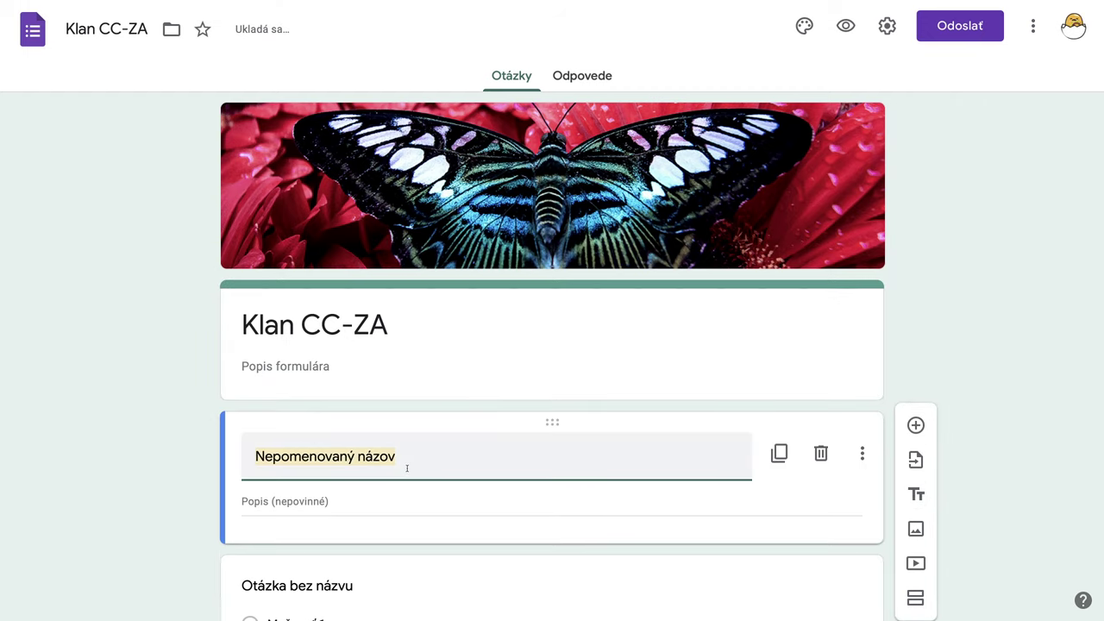
key(BackSpace)
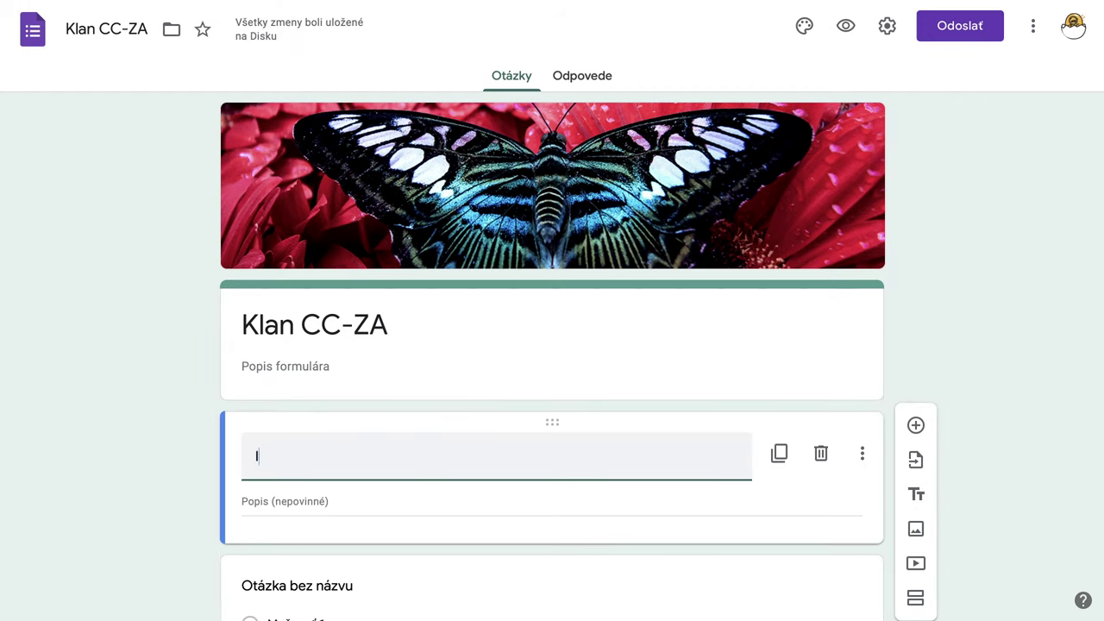
text(In)
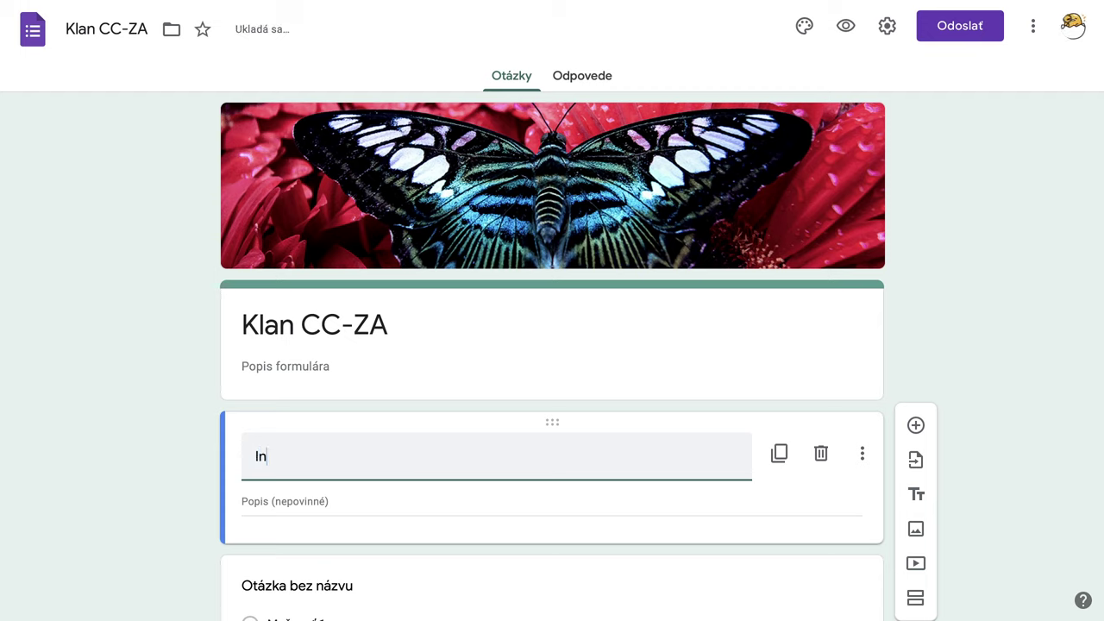
text(formácie o h)
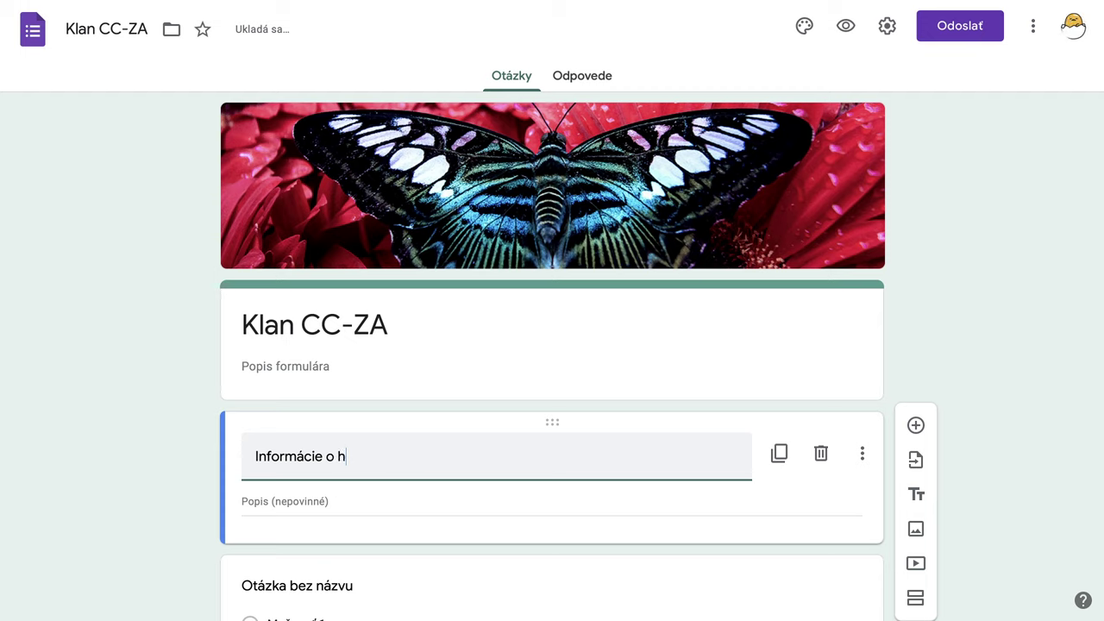
text(ráčoch)
- Add a new section after the "Informácie o hráčoch" block and title it "Kvíz"
scroll(458, 495, down, 1)
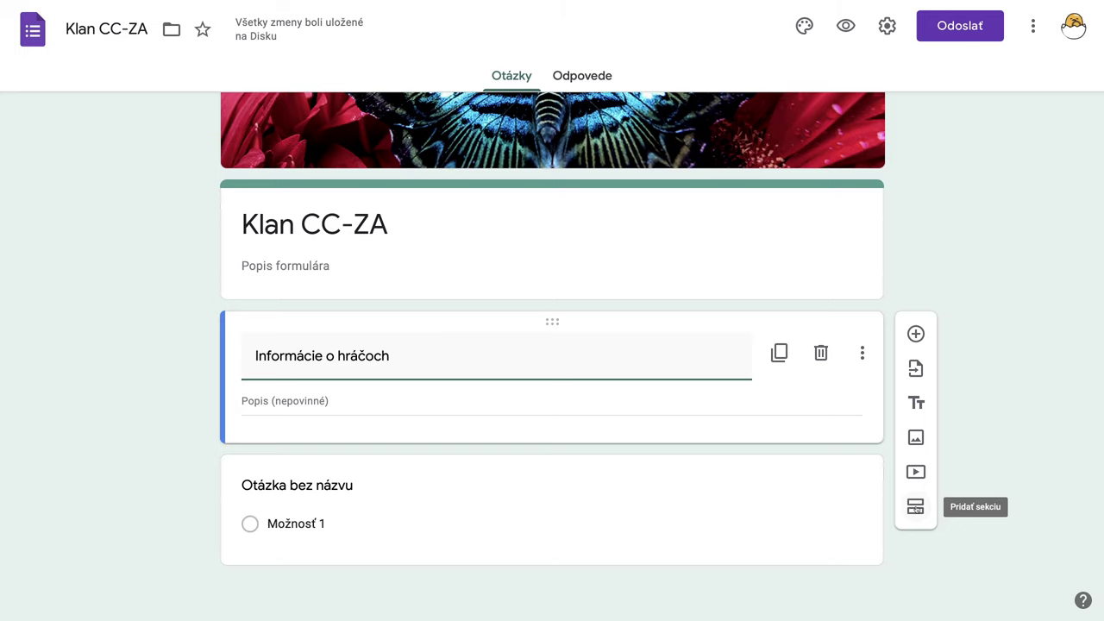
click(916, 508)
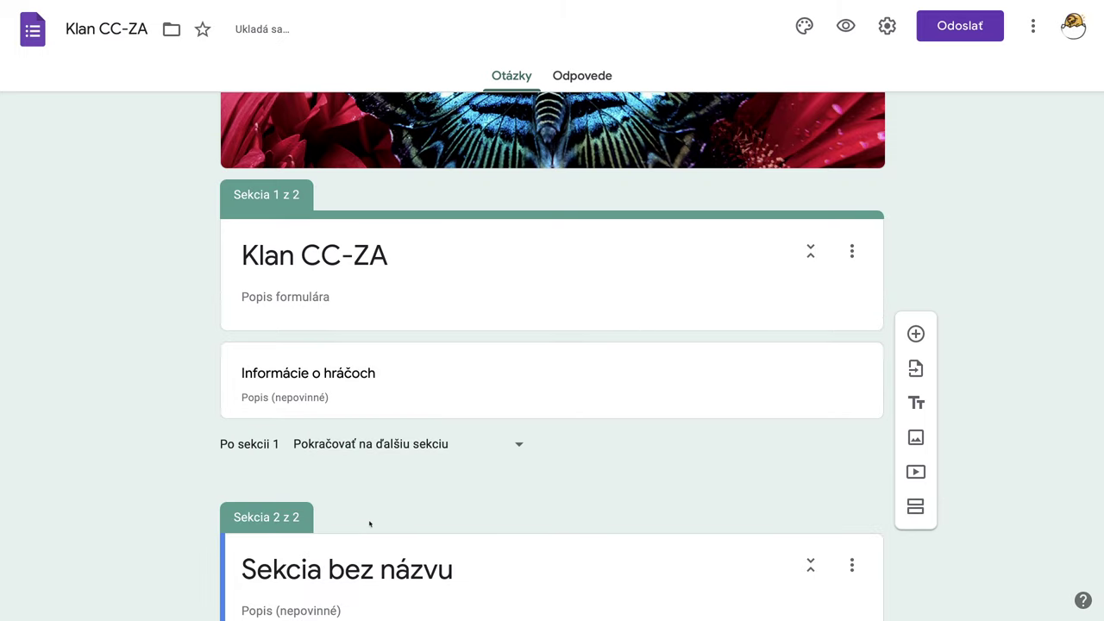
scroll(369, 483, down, 1)
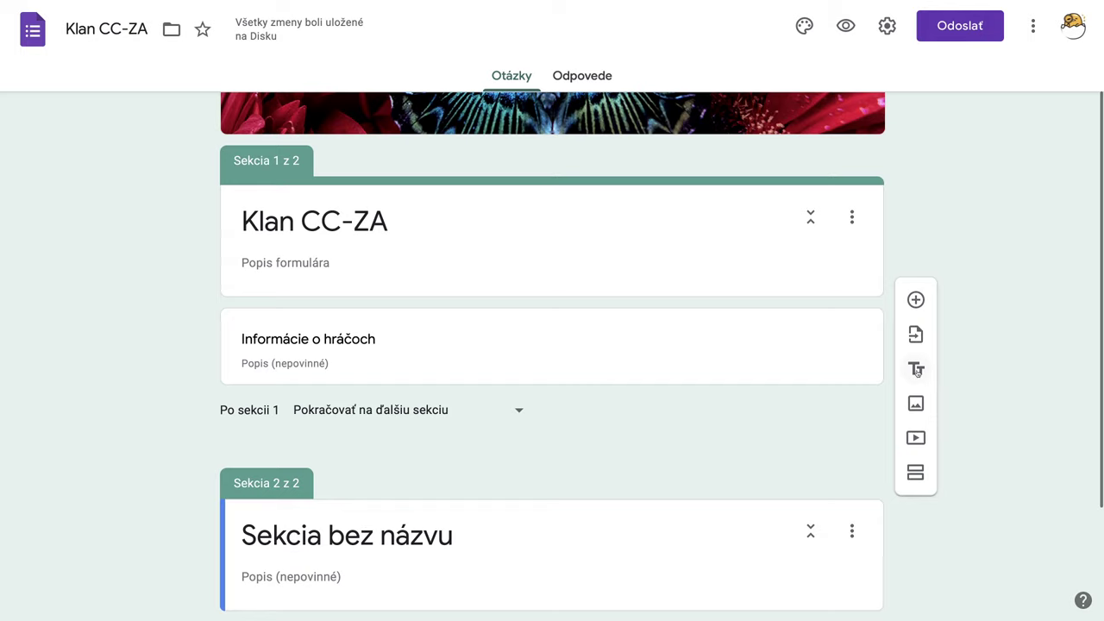
scroll(690, 456, down, 1)
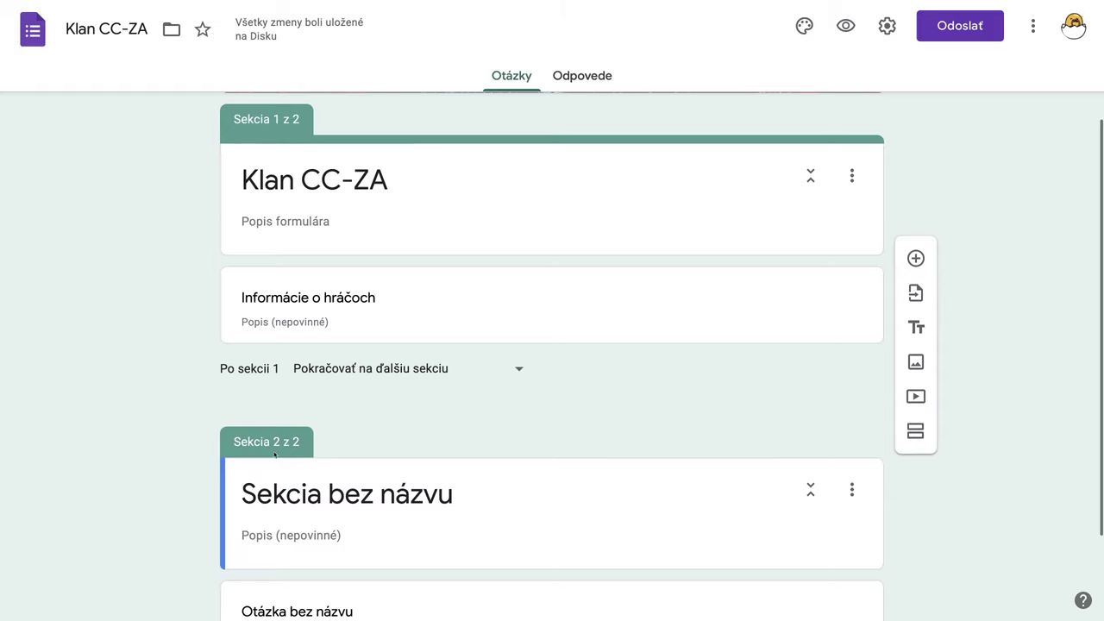
click(254, 488)
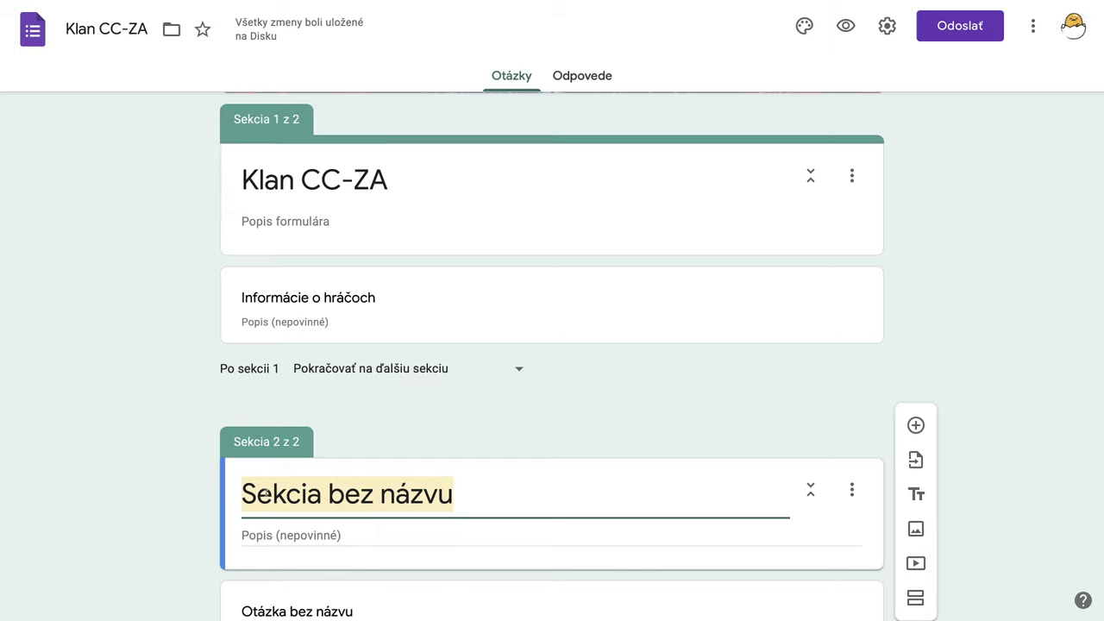
text(Kví)
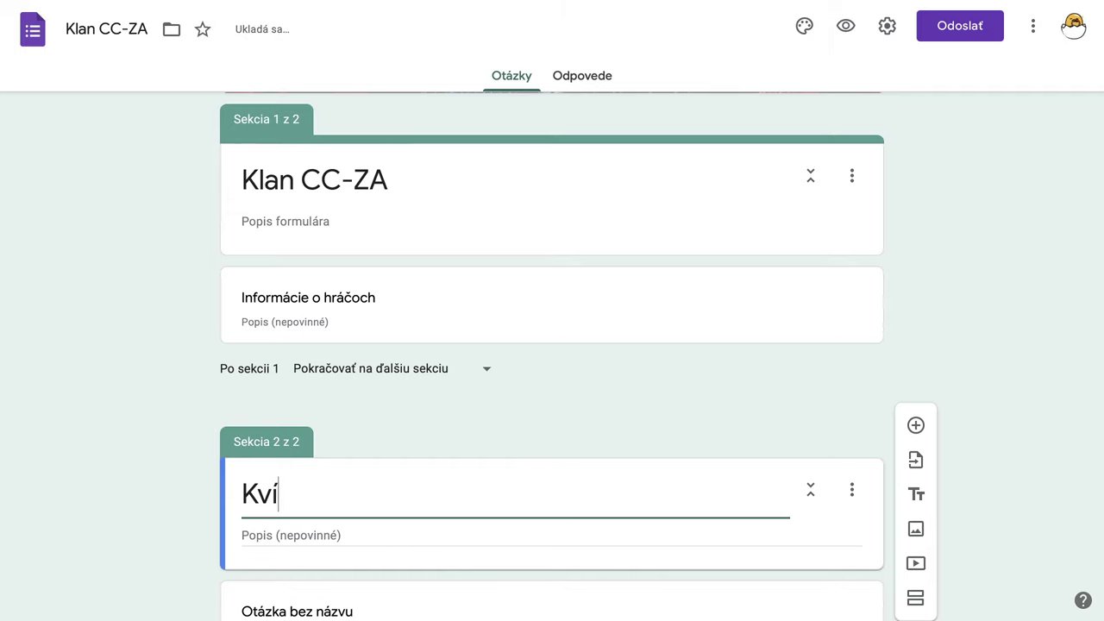
text(z)
- Preview the form through to the Kvíz section and return to editing it
scroll(319, 491, down, 1)
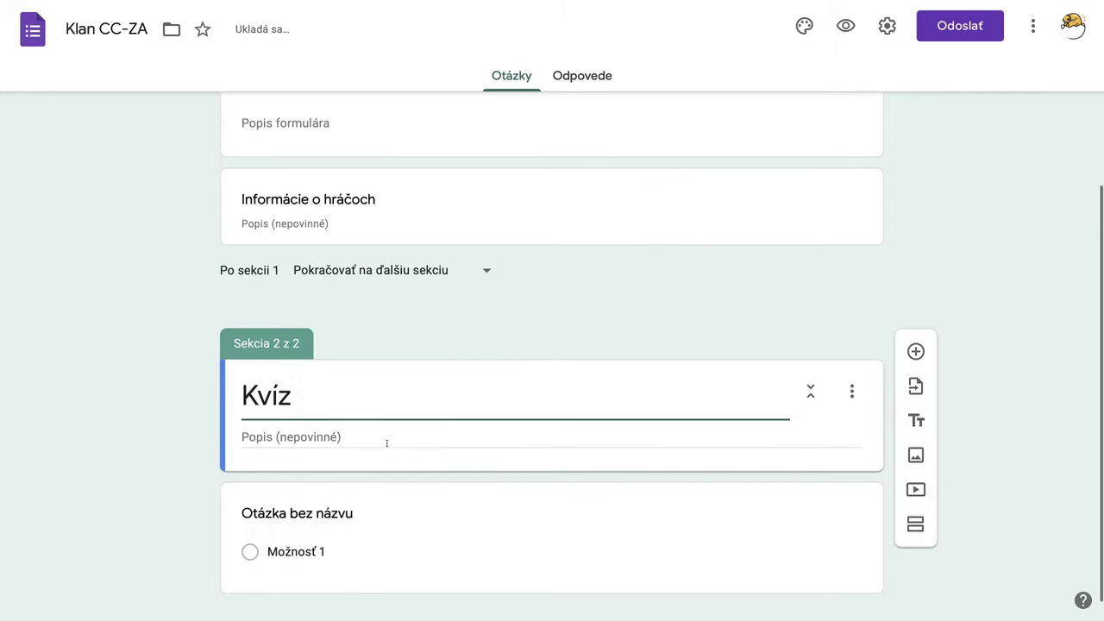
scroll(387, 444, up, 1)
scroll(426, 445, up, 3)
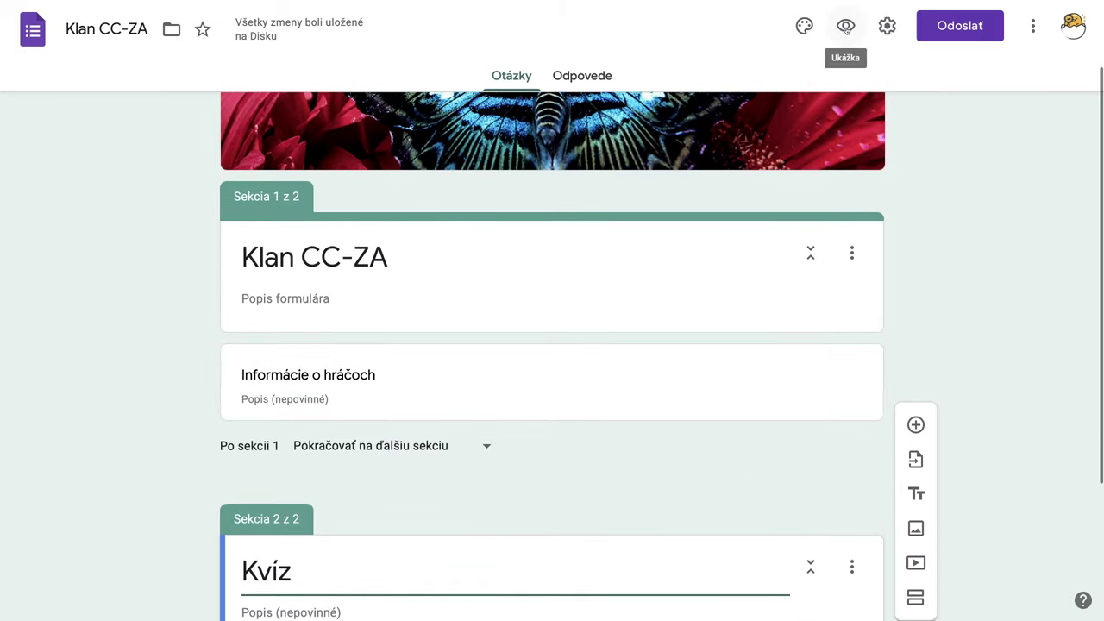
click(845, 26)
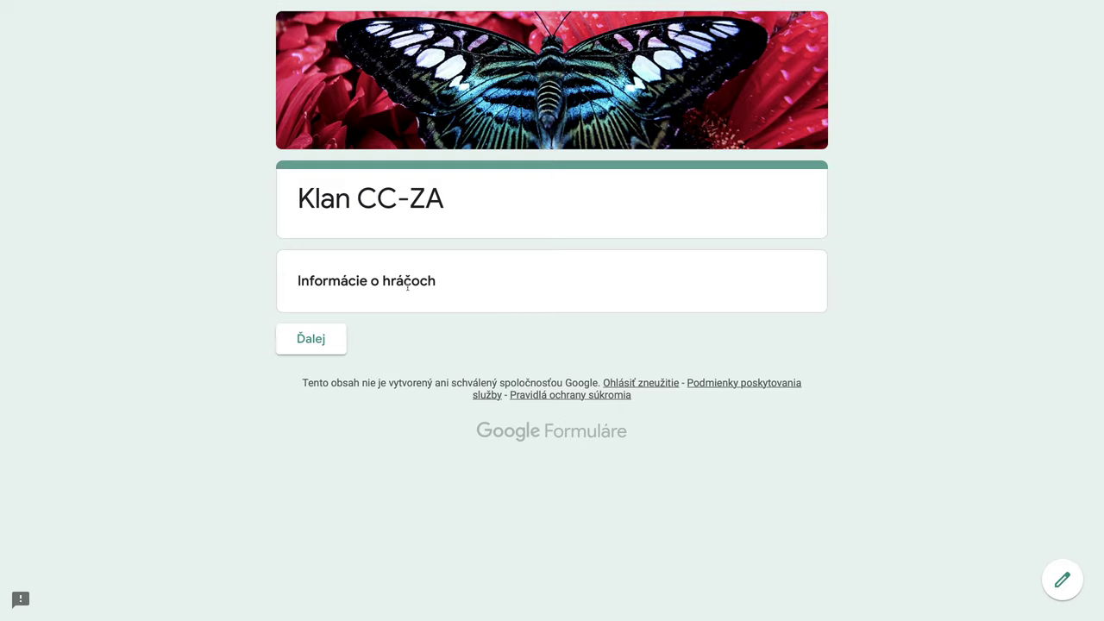
click(320, 351)
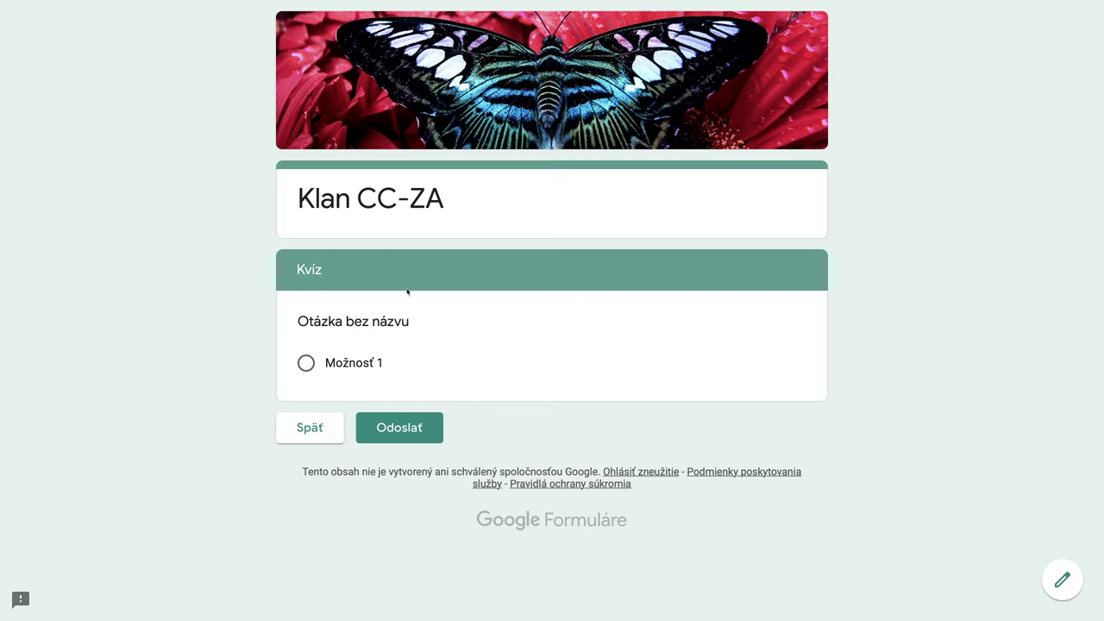
drag(298, 269, 323, 269)
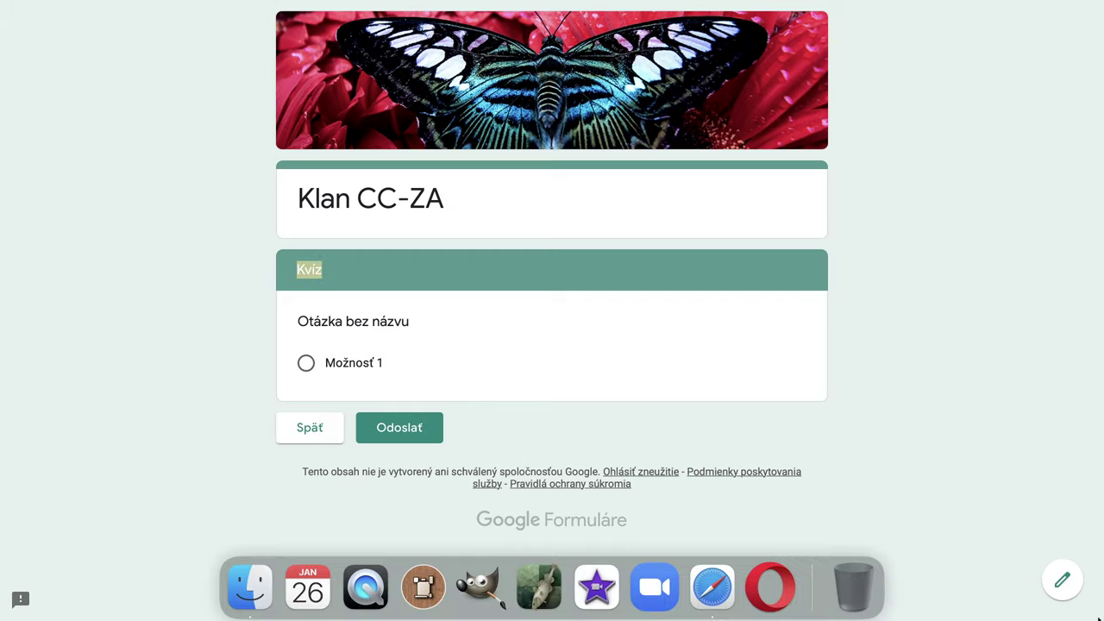
click(1063, 580)
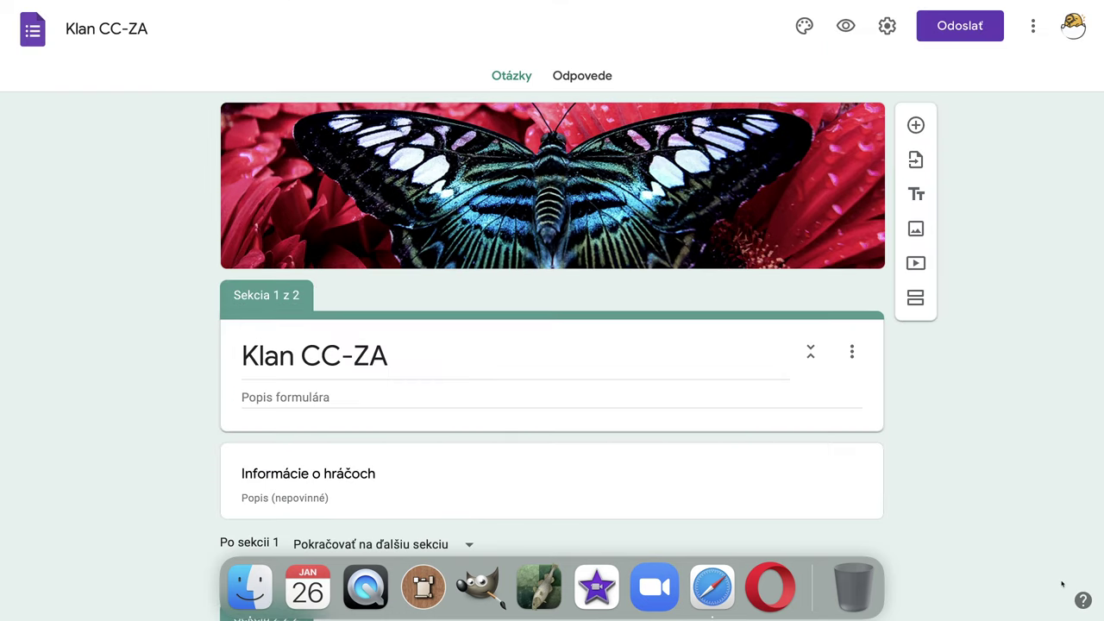
- Add a file upload question (Nahranie súboru) below "Informácie o hráčoch" and allow respondents to upload files to Drive
scroll(674, 348, down, 1)
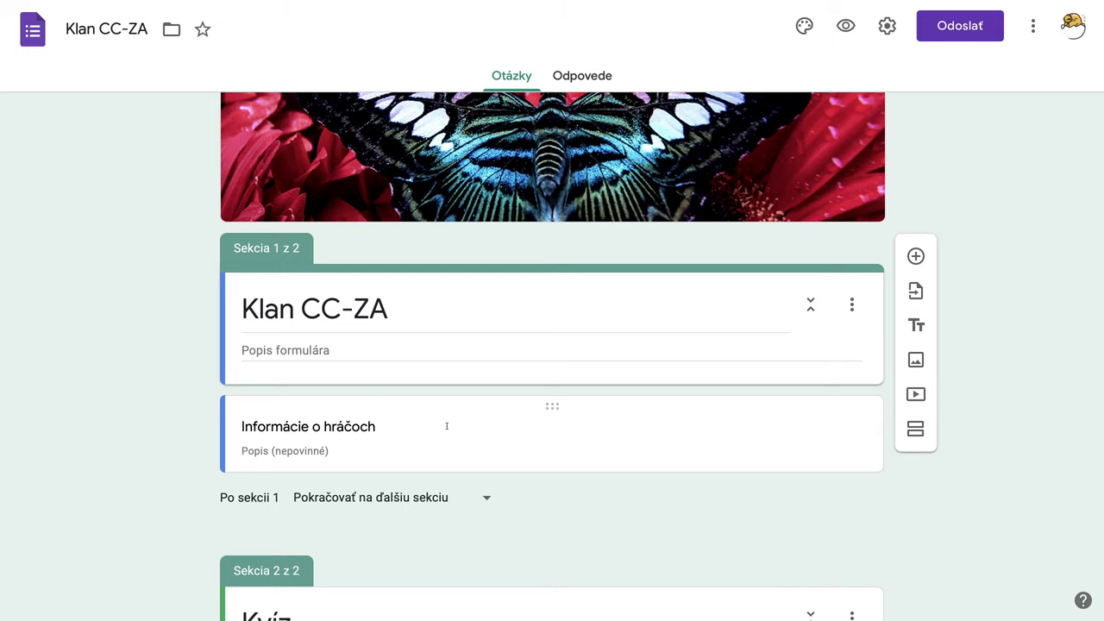
scroll(645, 441, down, 2)
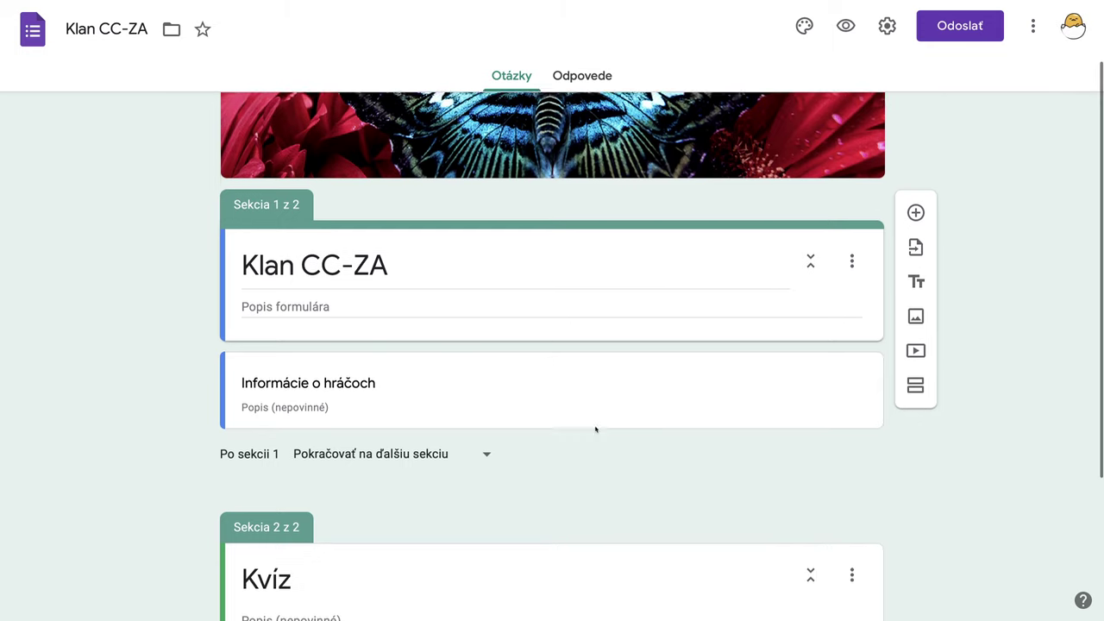
click(608, 345)
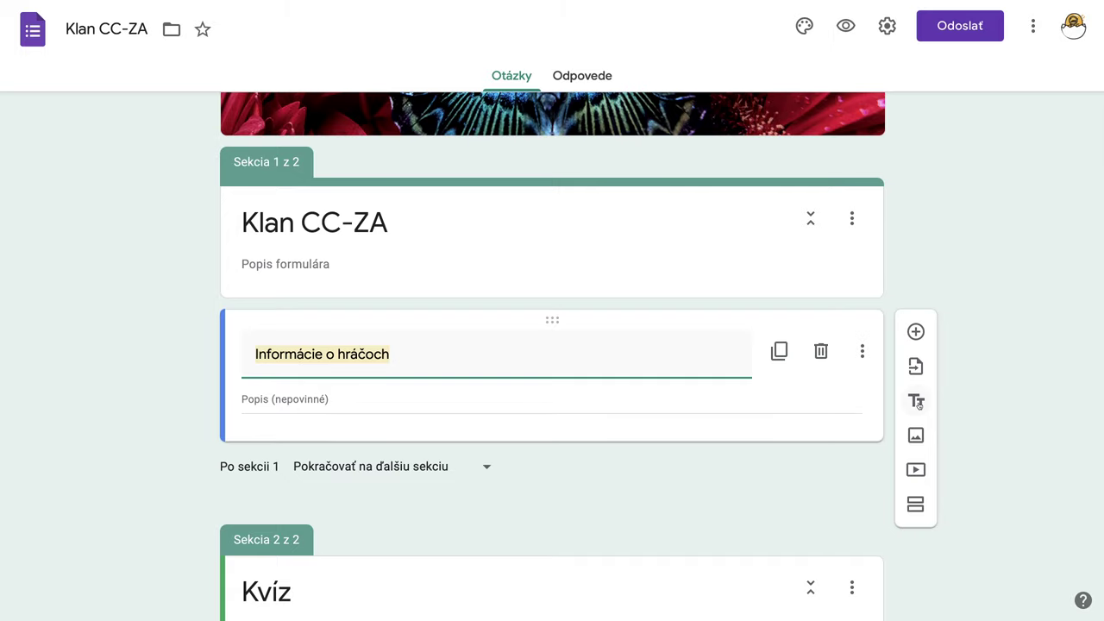
click(916, 333)
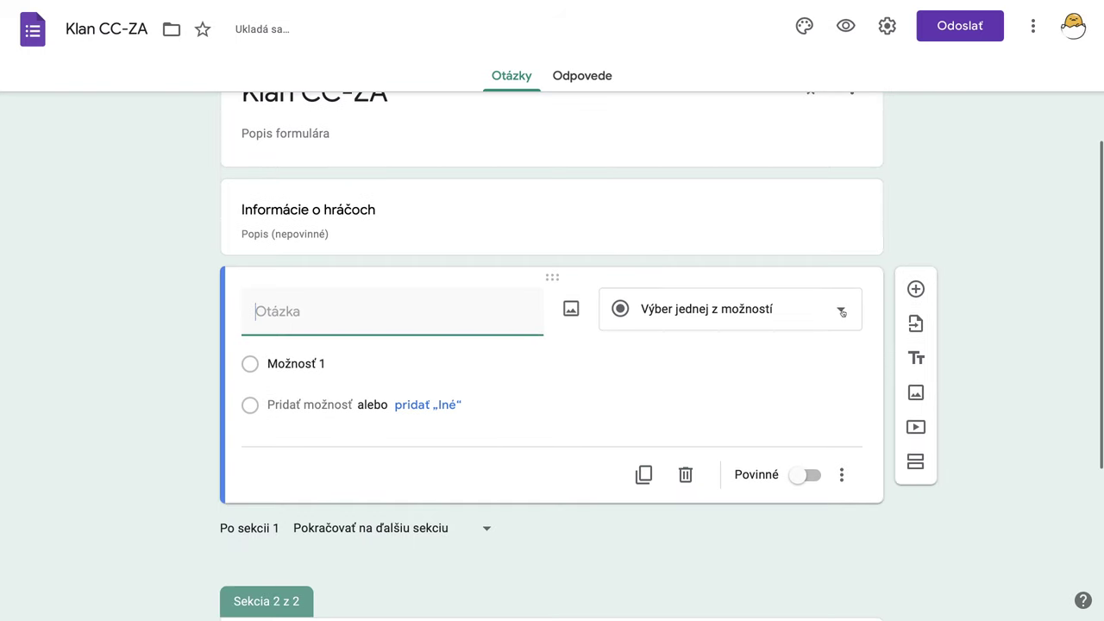
click(841, 311)
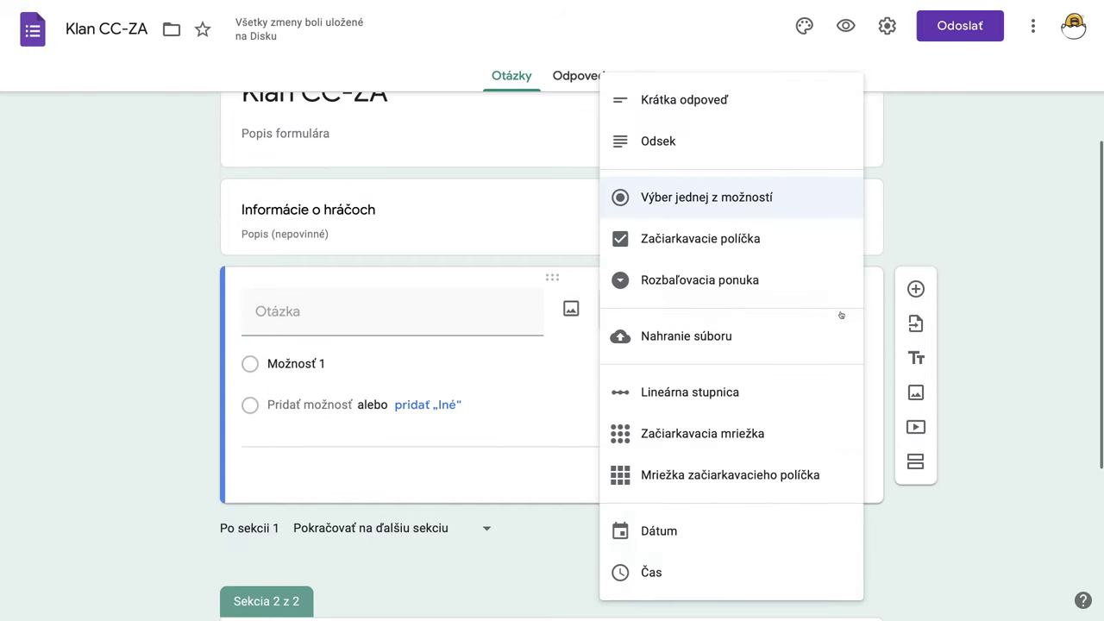
click(690, 340)
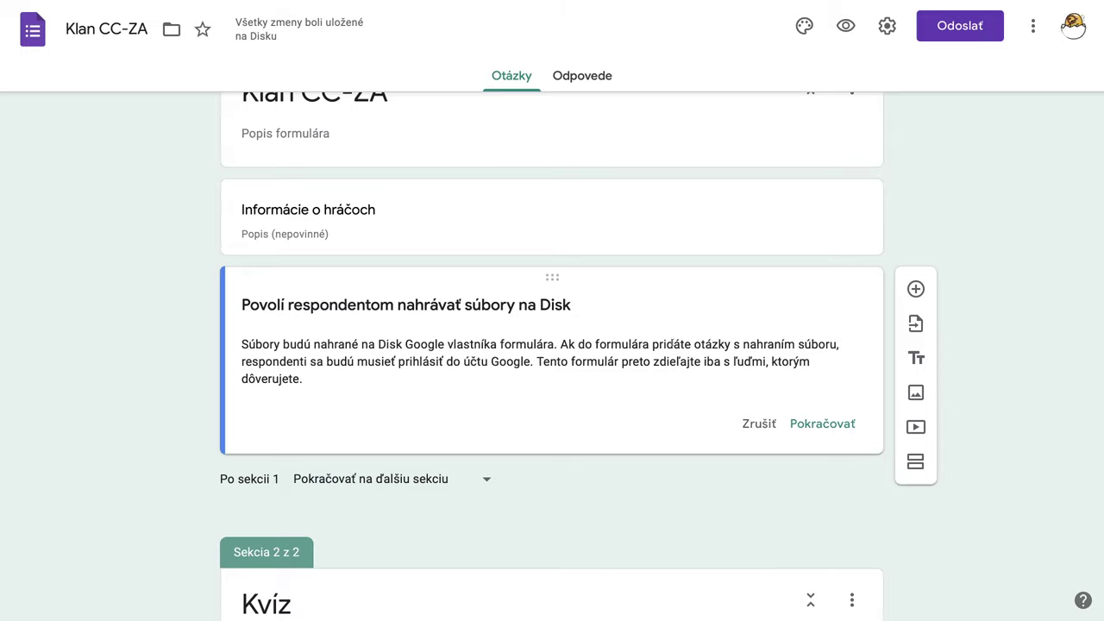
click(822, 423)
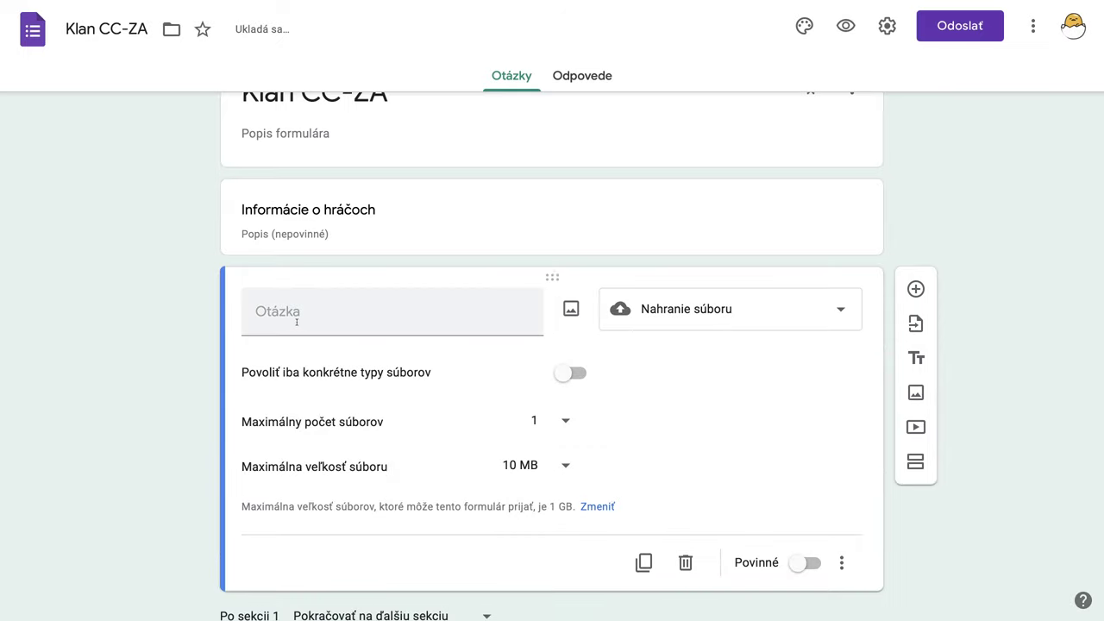
- Enter "Pošli svoj avatar" as the text of the file upload question
click(289, 312)
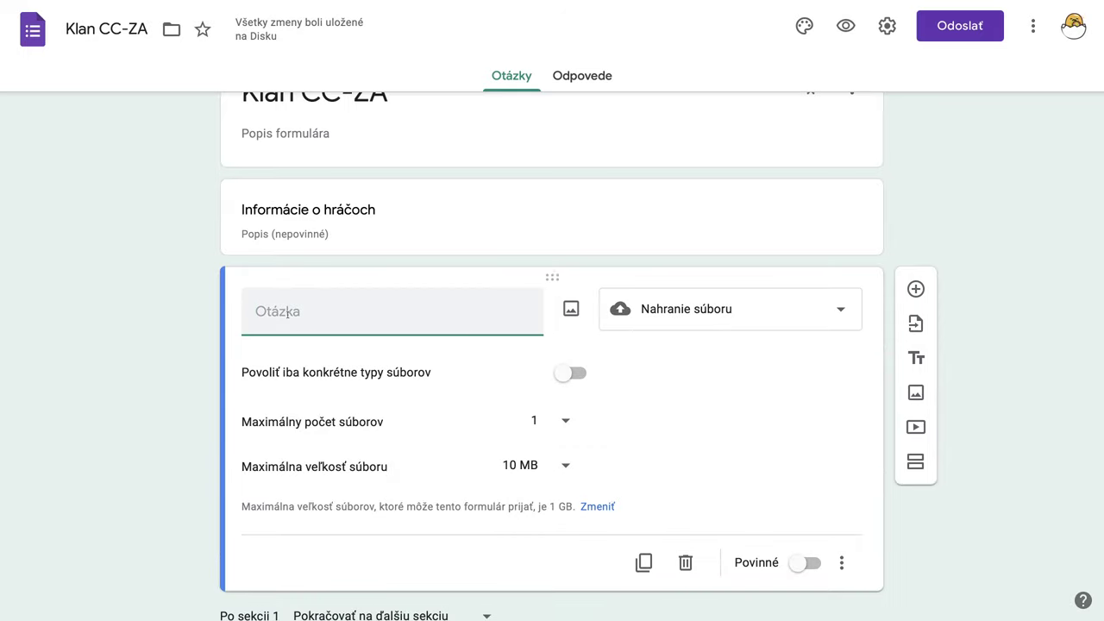
text(Pošli )
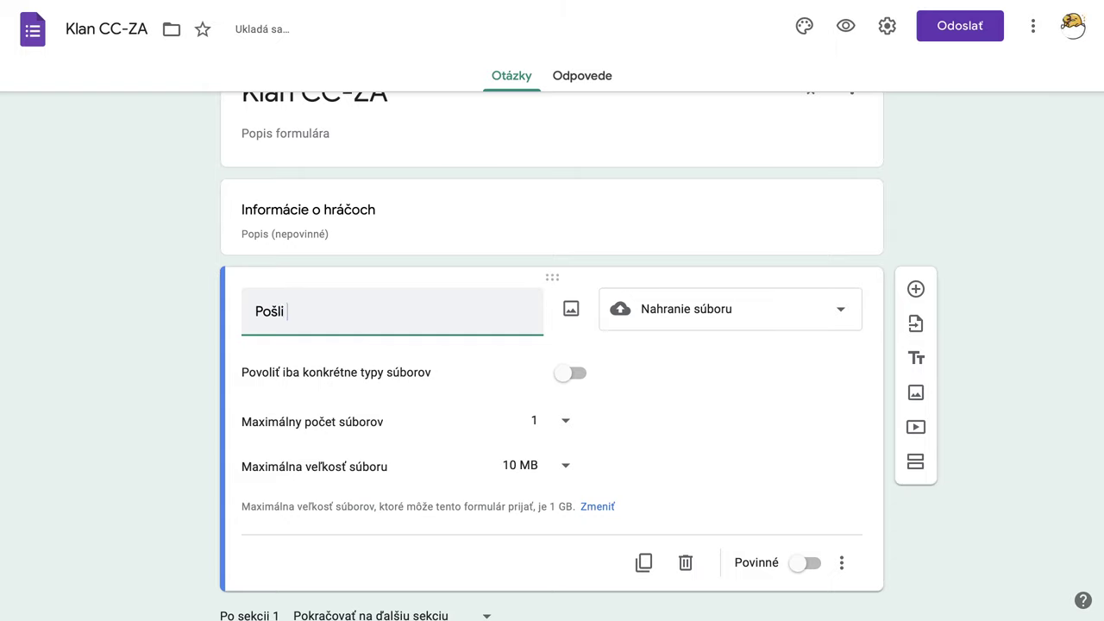
text(svoje f)
key(BackSpace)
key(BackSpace)
text(avatar)
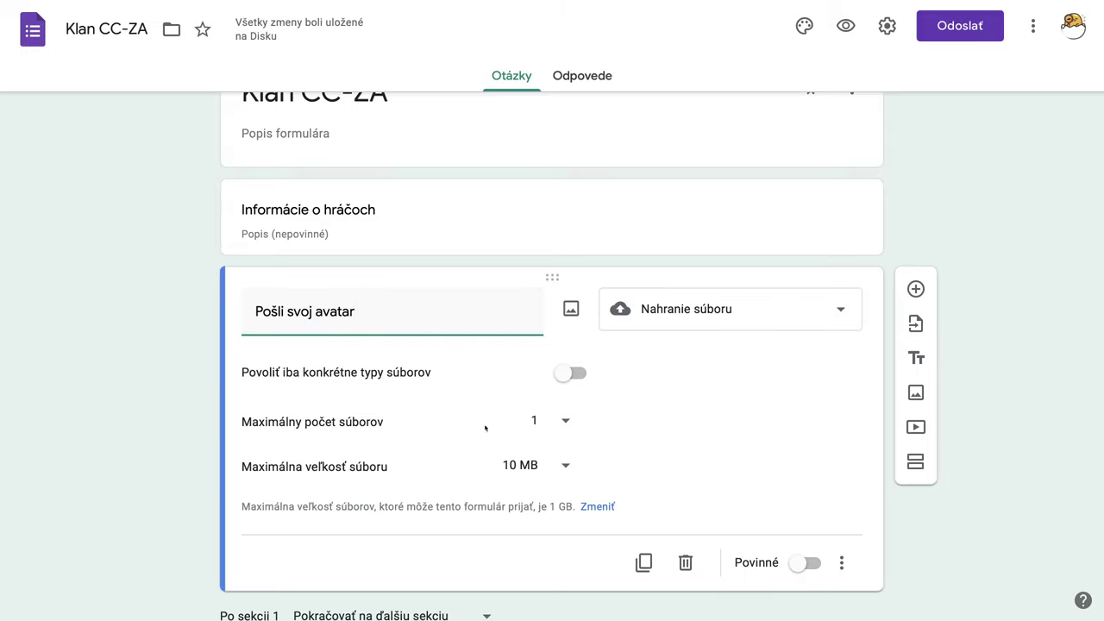
- Keep the avatar question's maximum at 1 file and restrict its allowed file types to Obrázok only
click(565, 422)
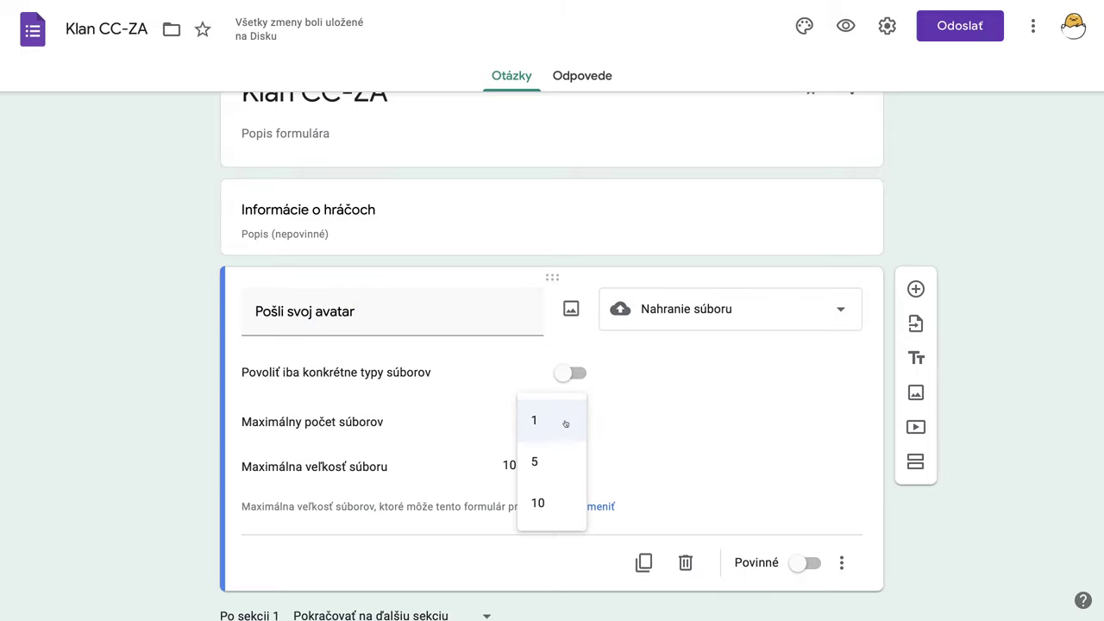
click(456, 420)
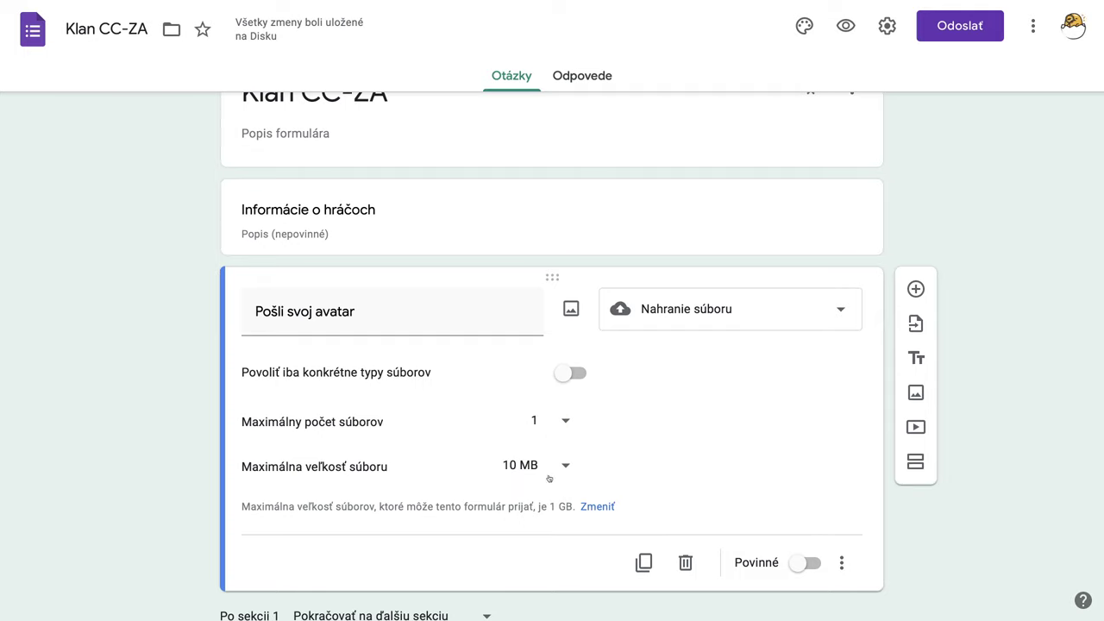
click(570, 376)
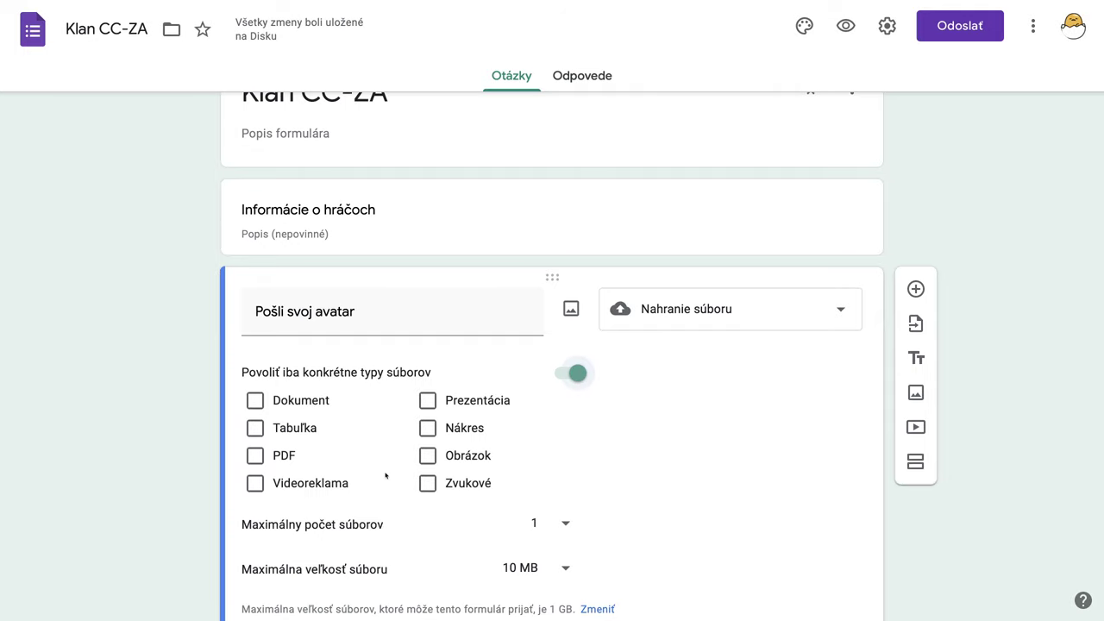
click(429, 461)
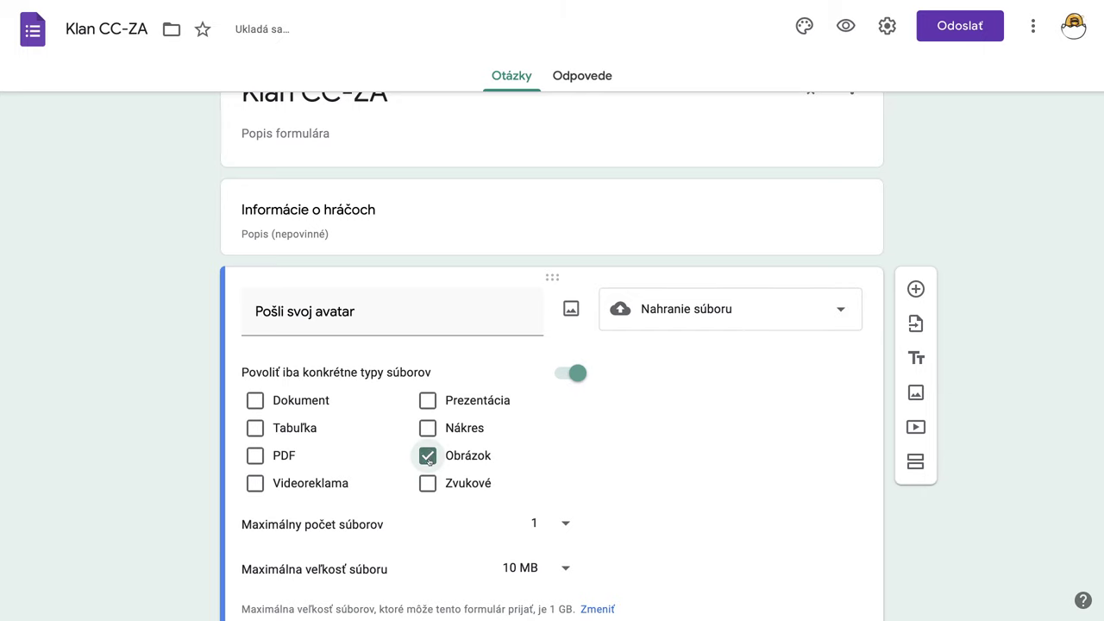
scroll(695, 461, down, 3)
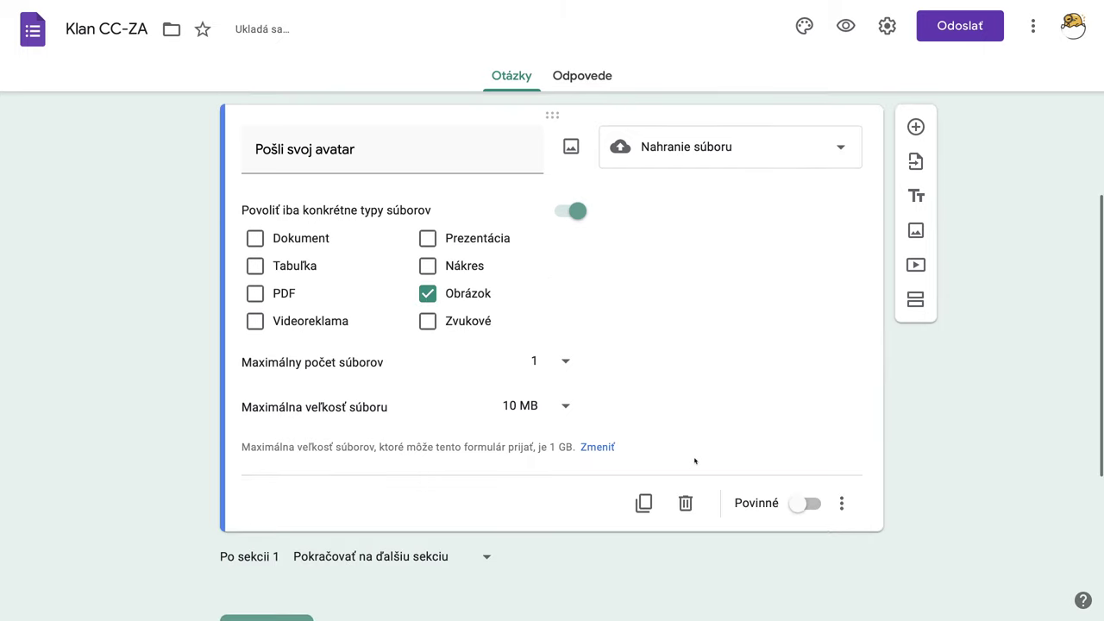
scroll(694, 461, up, 1)
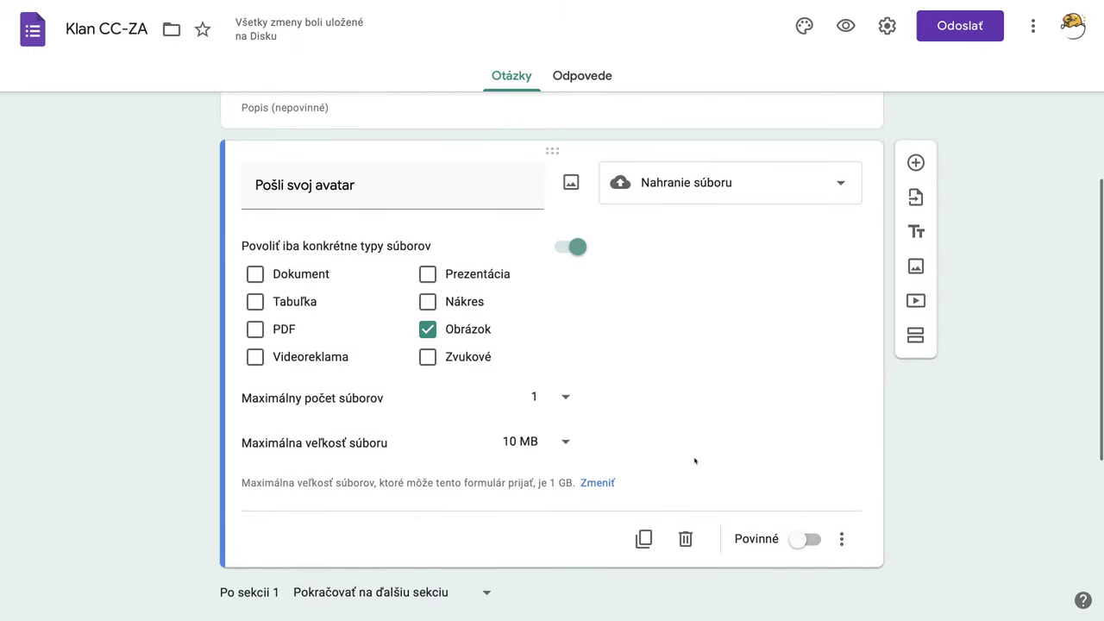
scroll(718, 459, up, 1)
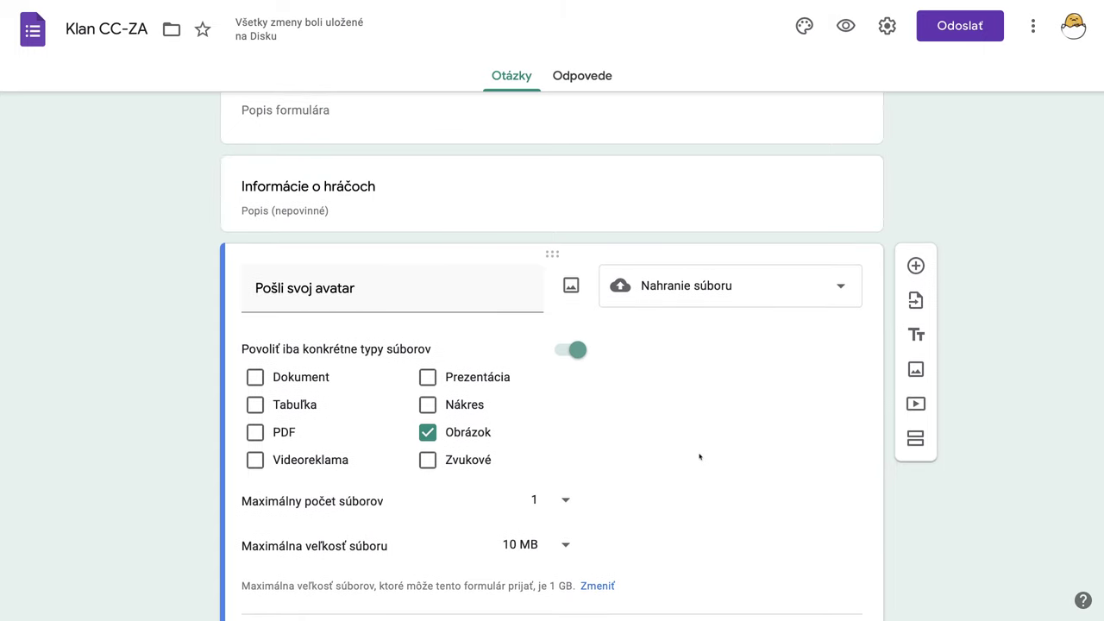
- Open the form preview and upload Hanzo.png from the Stiahnuté folder as the answer to "Pošli svoj avatar"
click(846, 27)
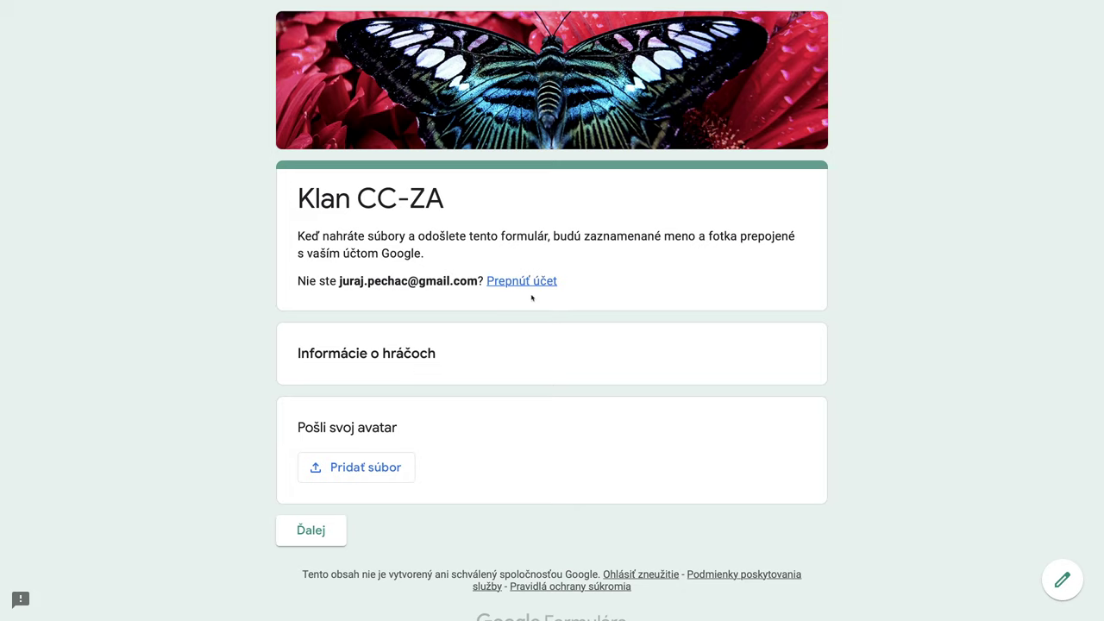
click(372, 475)
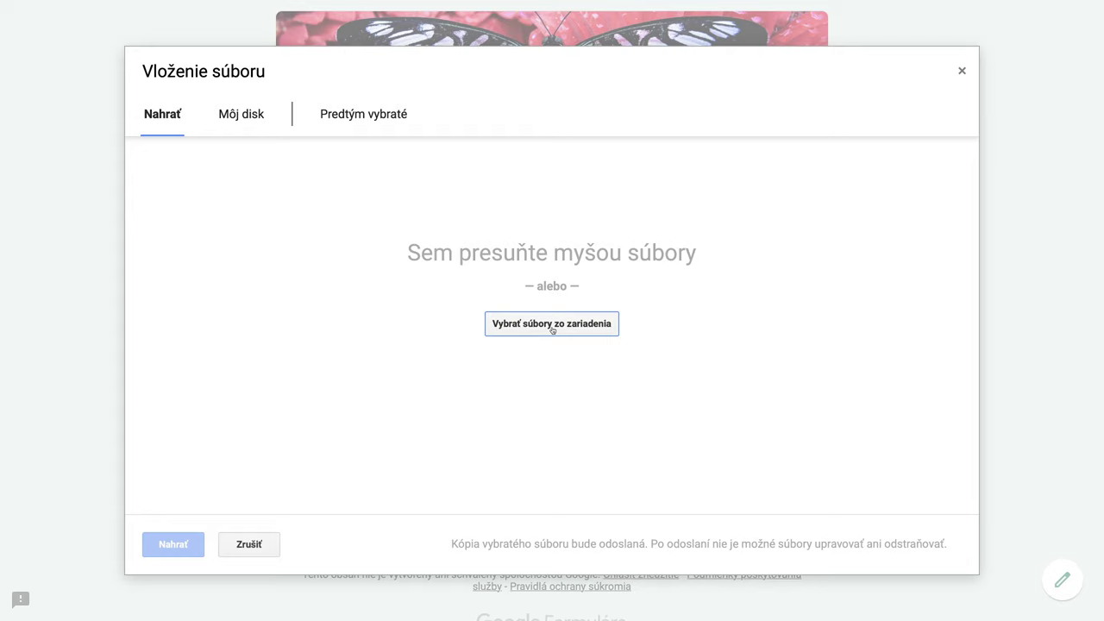
click(552, 329)
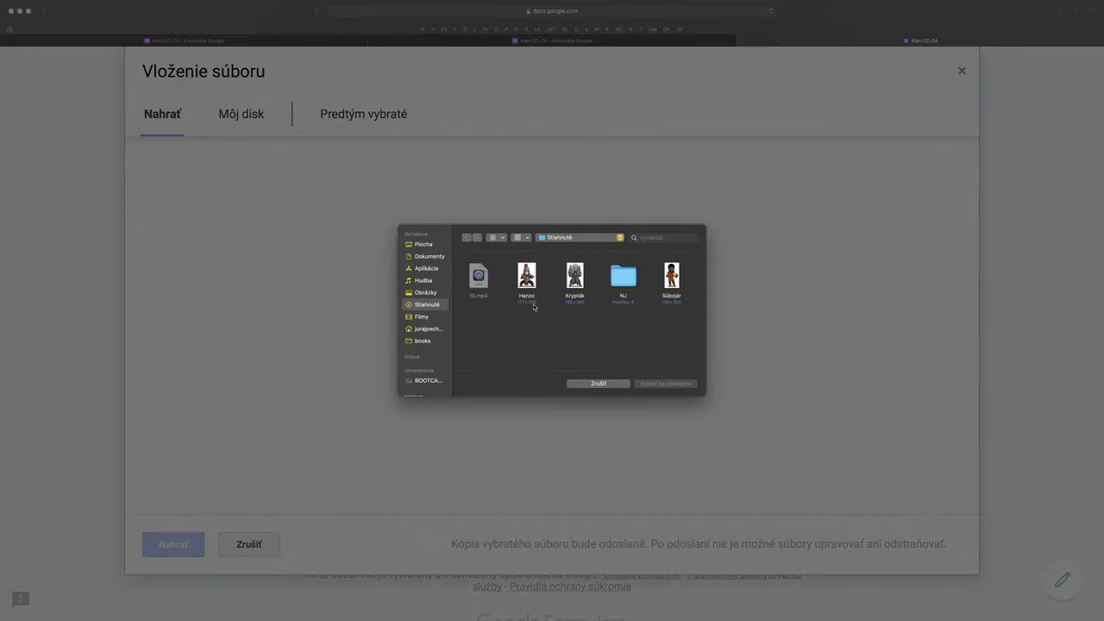
click(529, 286)
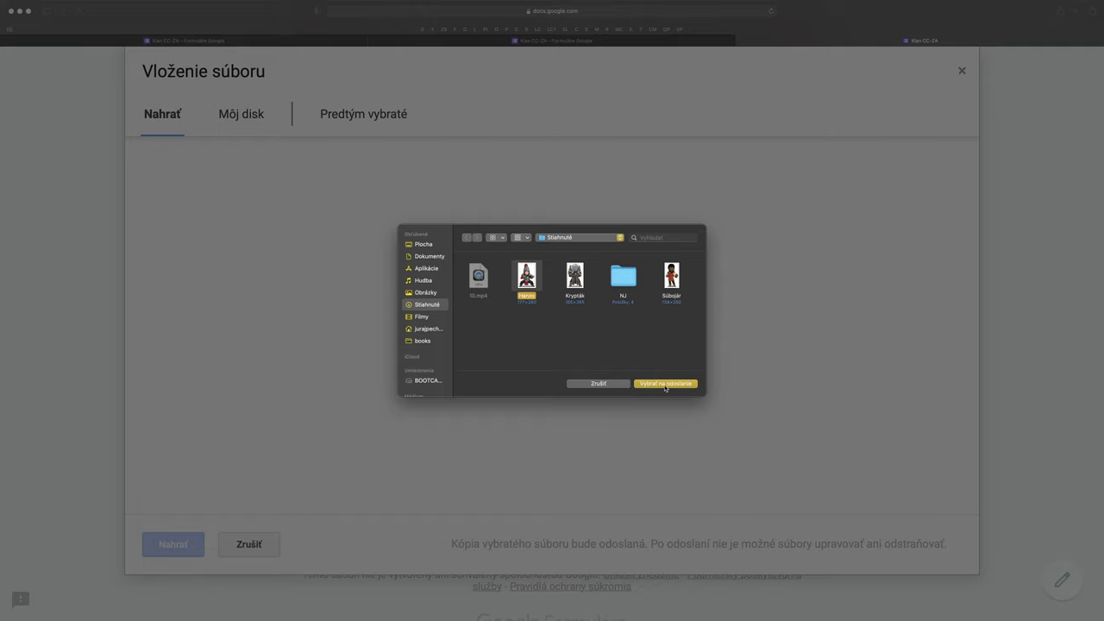
click(665, 384)
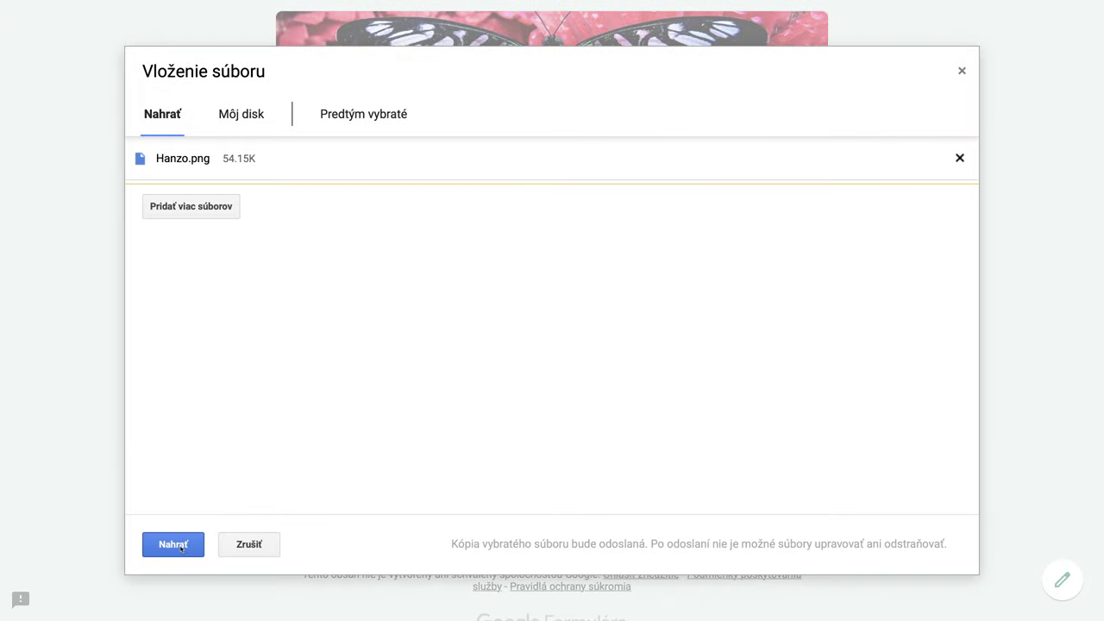
click(173, 544)
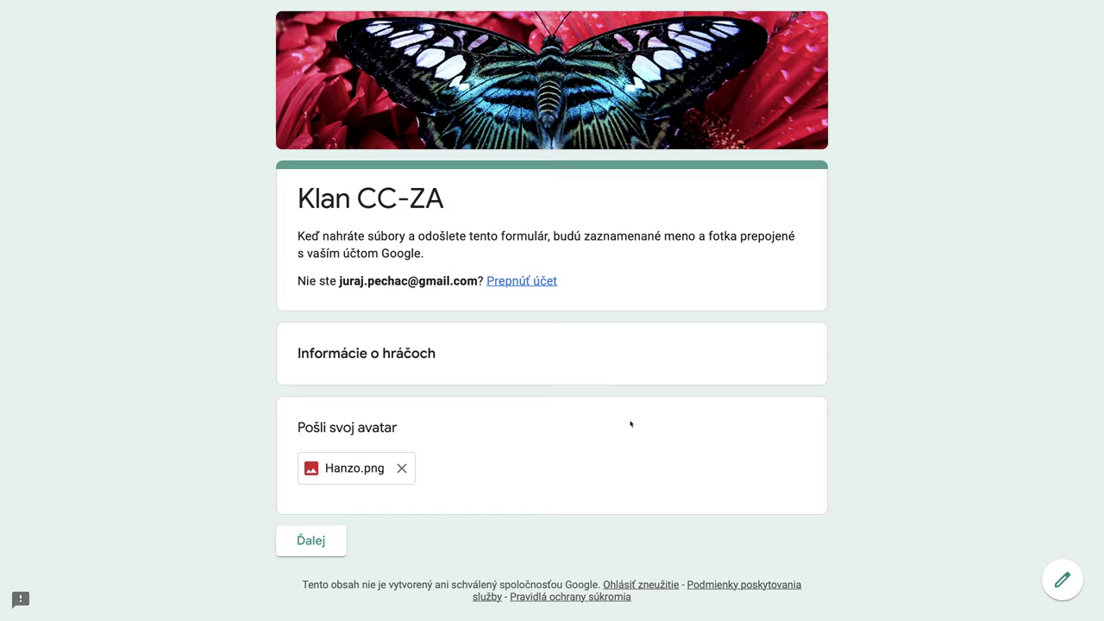
- Continue to the Kvíz section, submit the response without answering it, and start another response
click(324, 542)
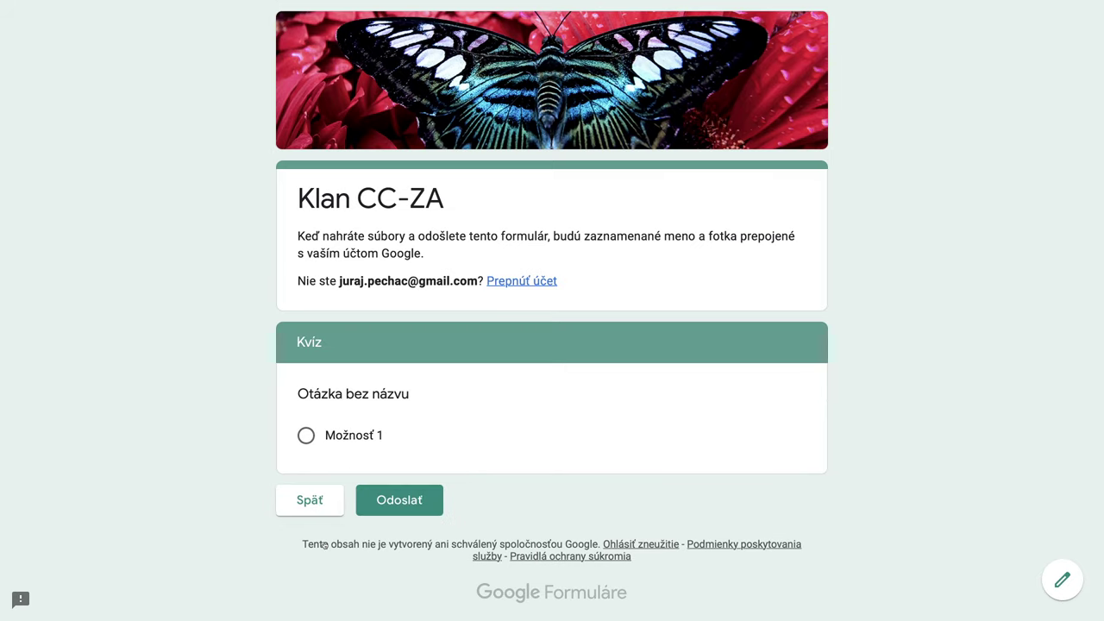
click(409, 504)
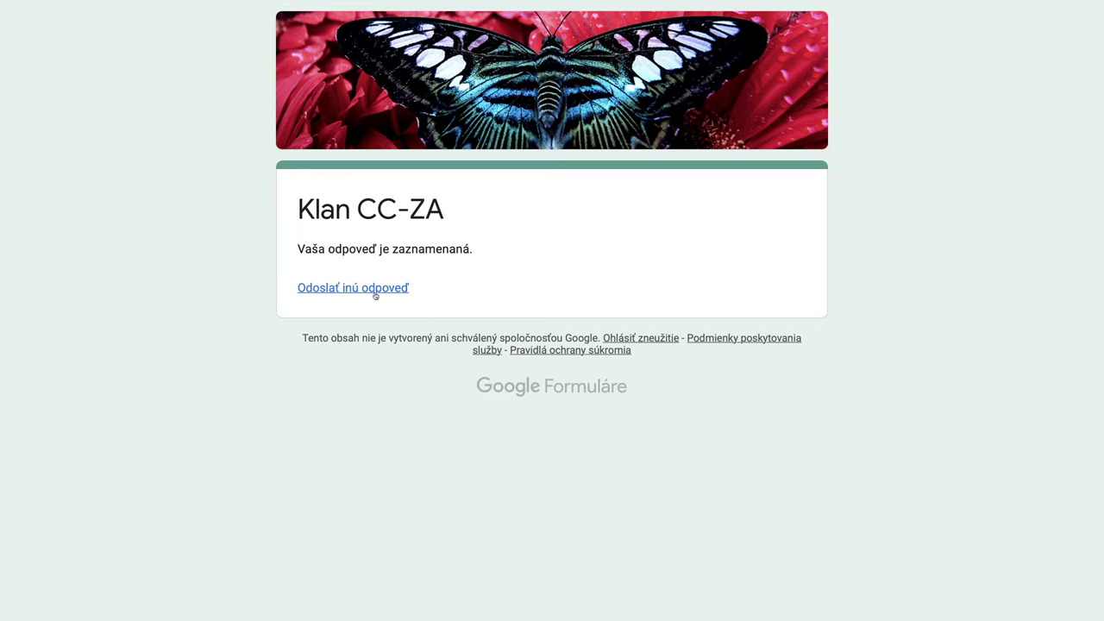
click(374, 292)
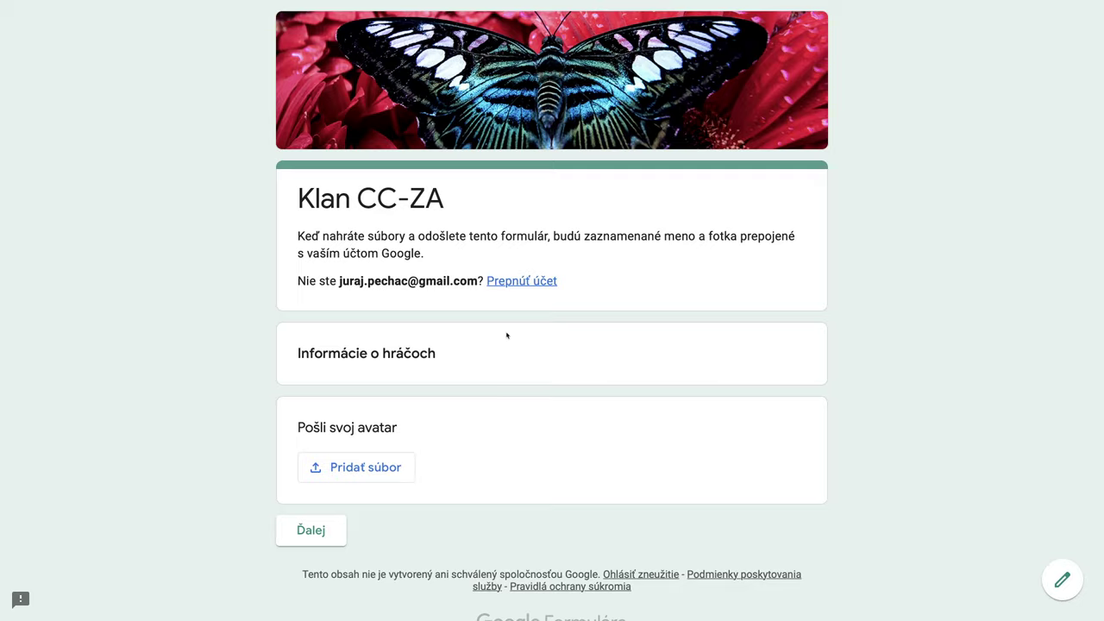
- Select Krypták.png from the Stiahnuté folder as the file for "Pošli svoj avatar" in the second response
click(374, 470)
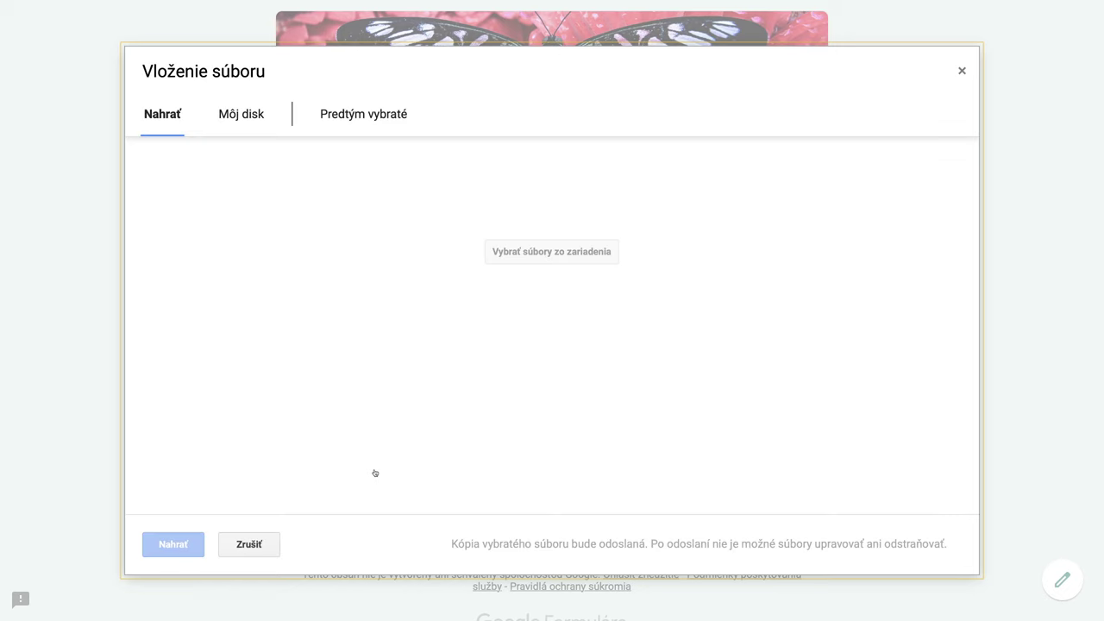
click(558, 326)
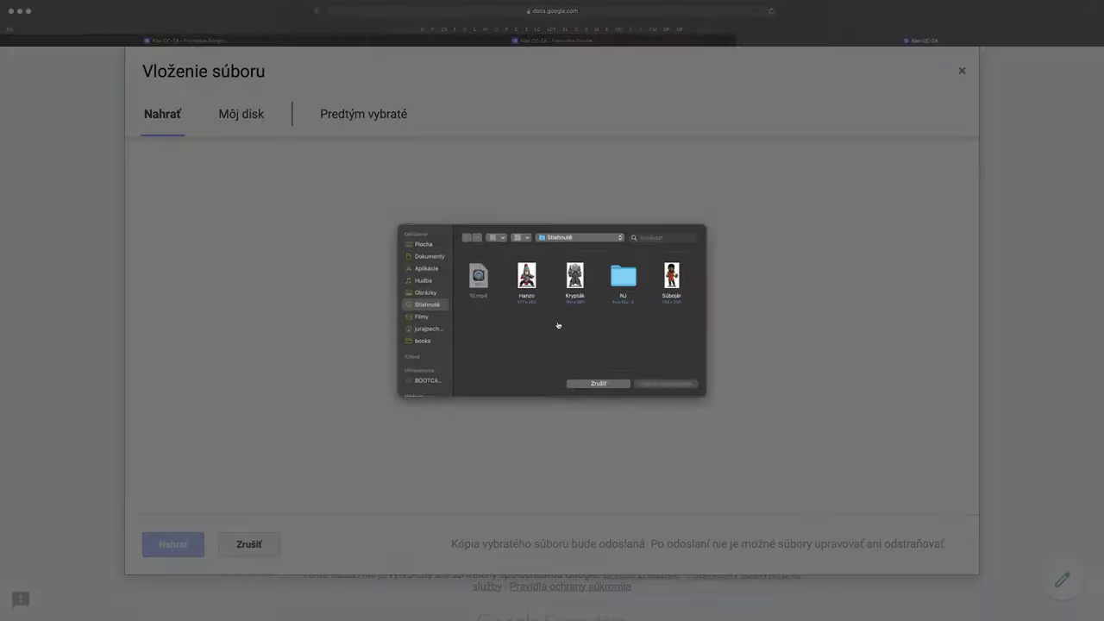
click(574, 275)
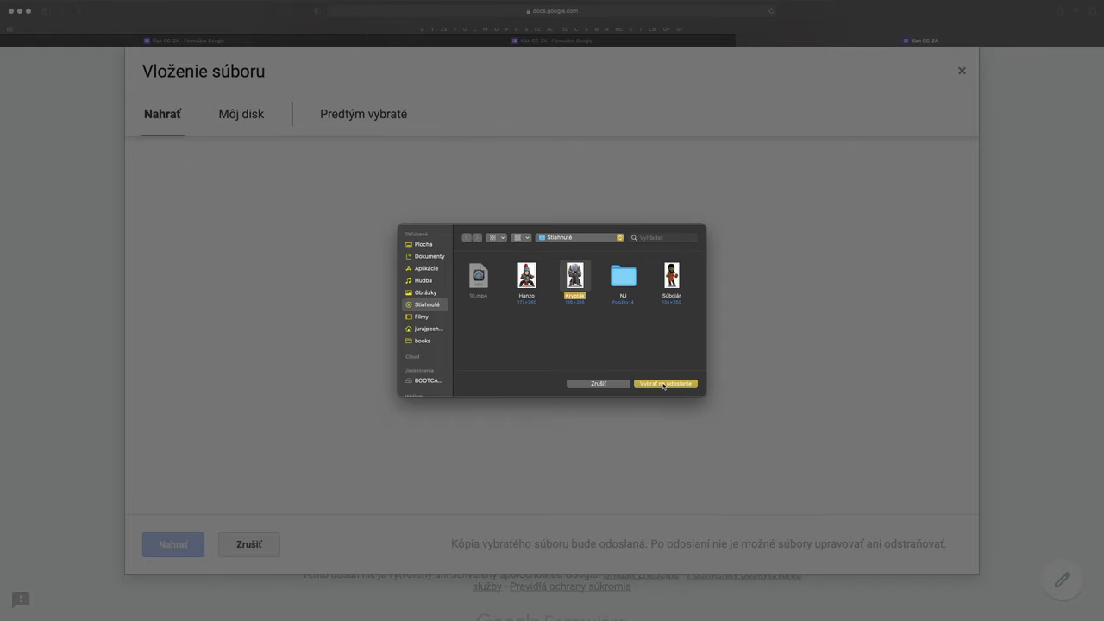
click(664, 385)
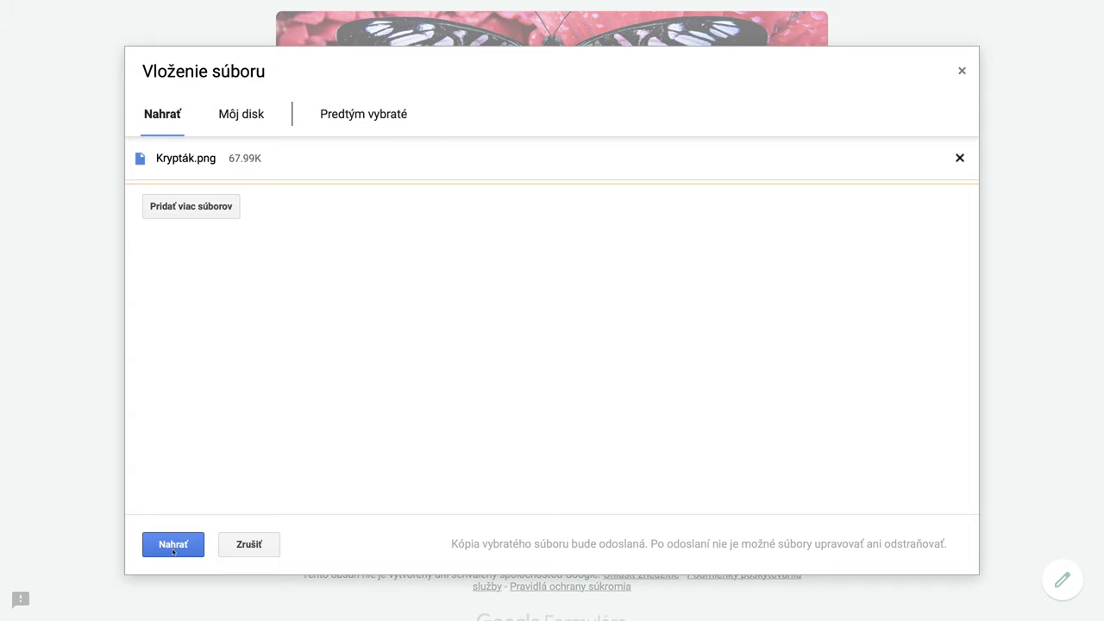
- Try to add the Súbojár image as a second file to the same avatar upload
click(195, 213)
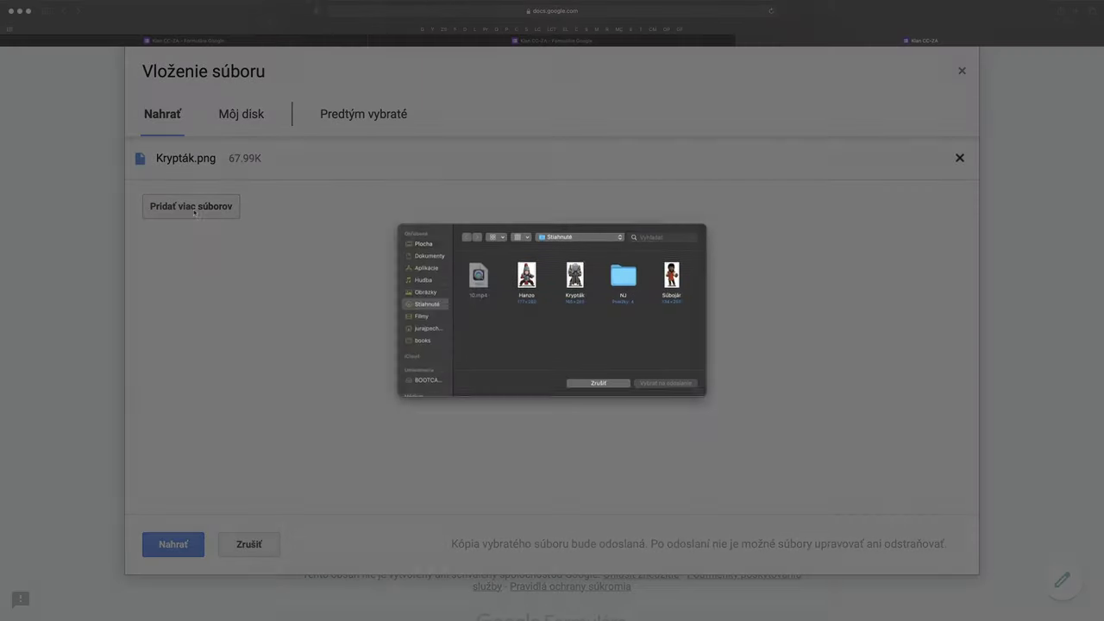
click(673, 291)
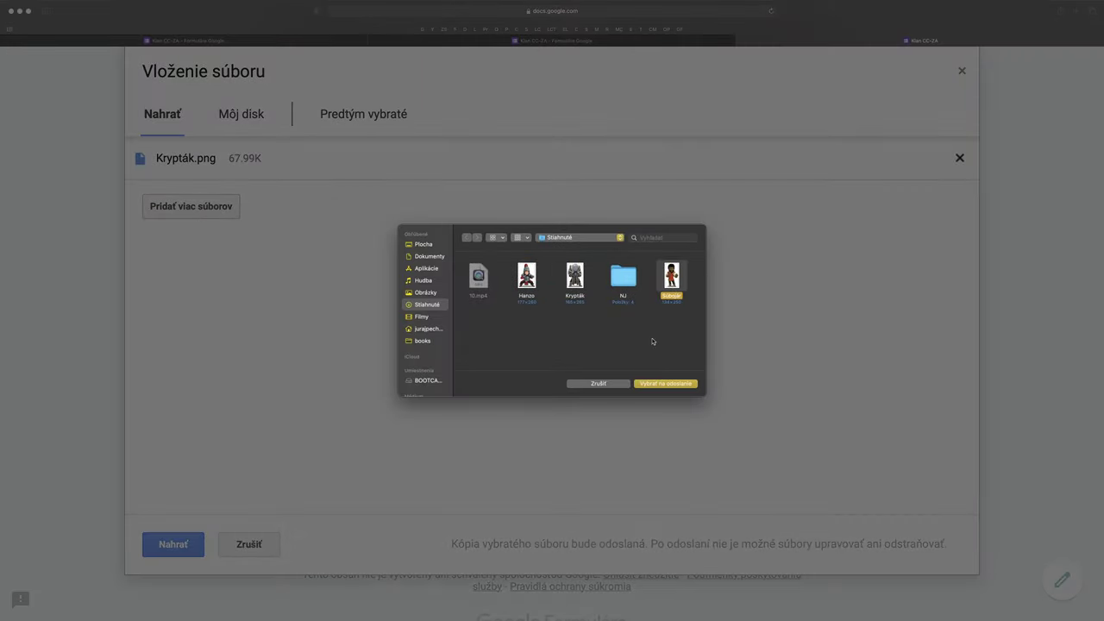
click(669, 383)
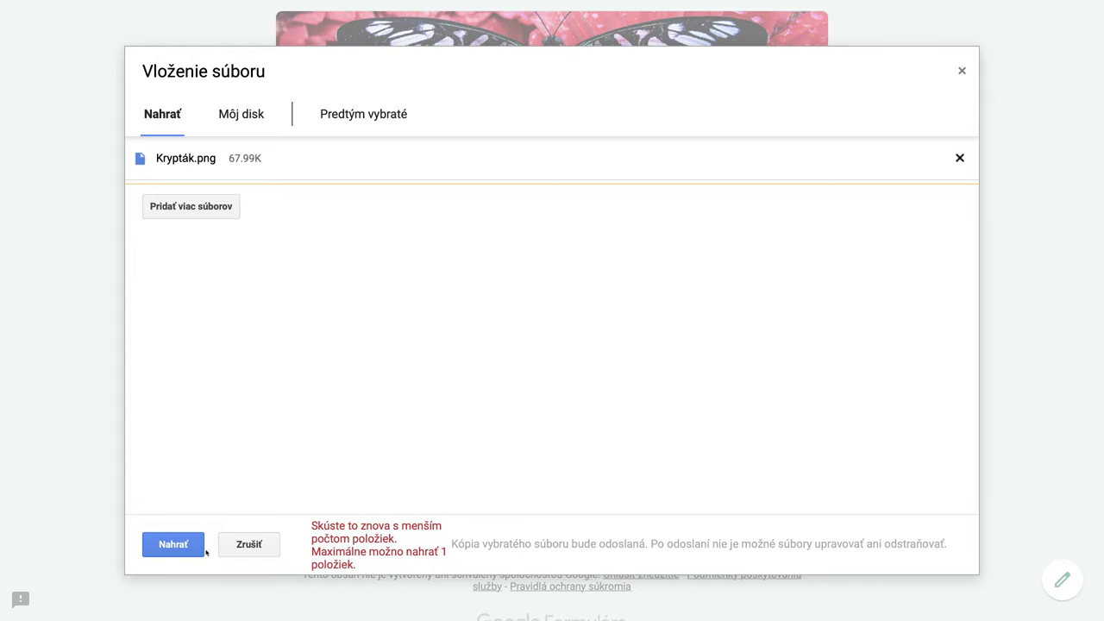
- Upload Krypták.png and submit the second response, leaving the Kvíz question unanswered
click(175, 545)
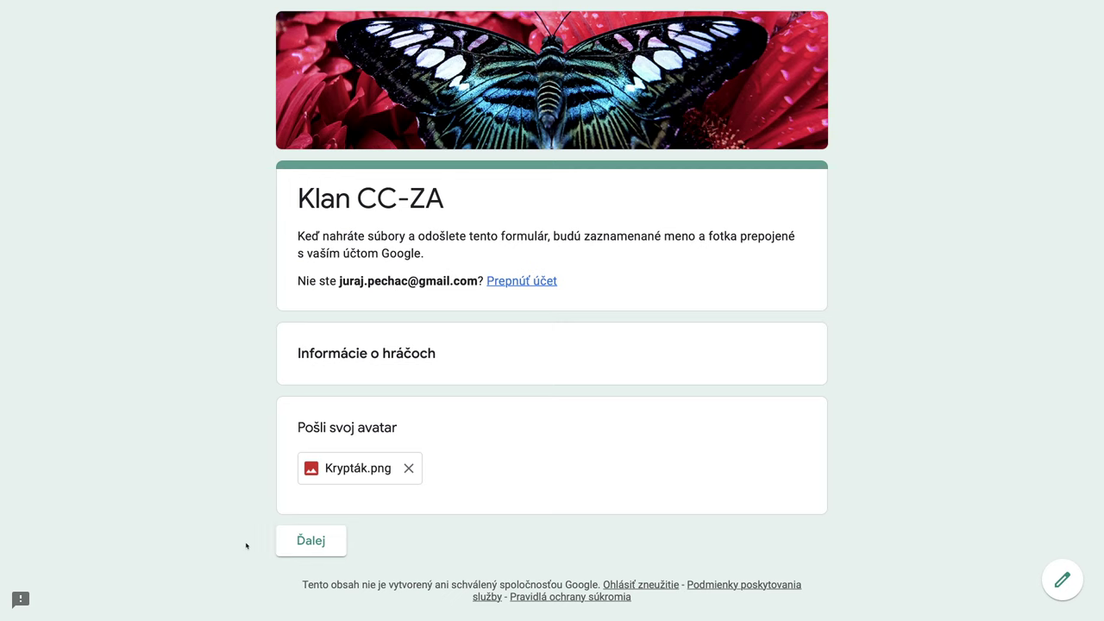
click(329, 544)
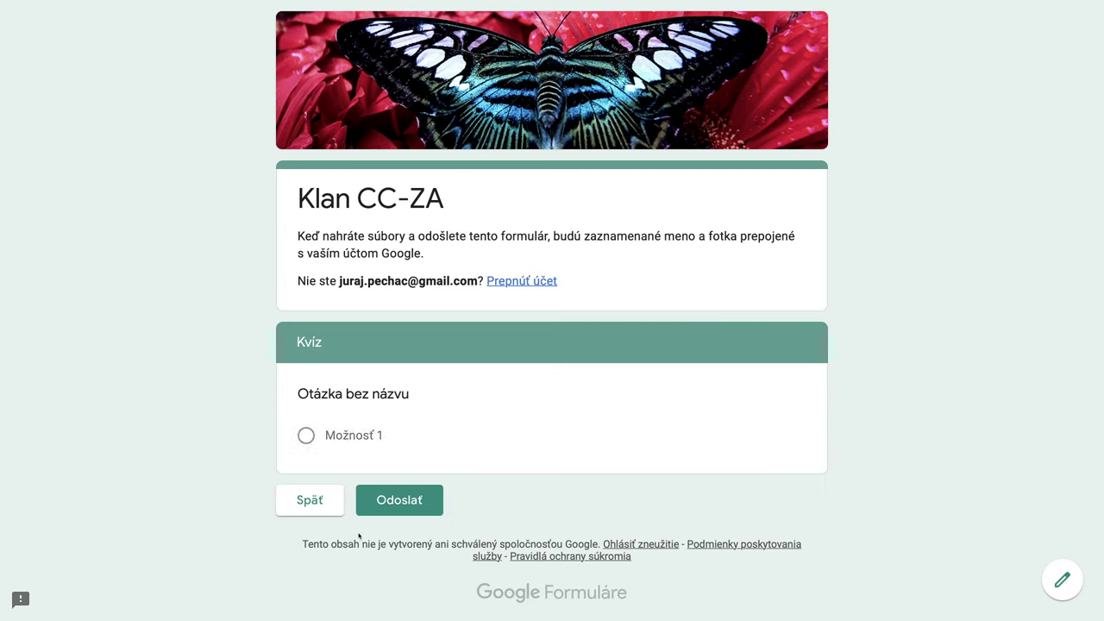
click(403, 507)
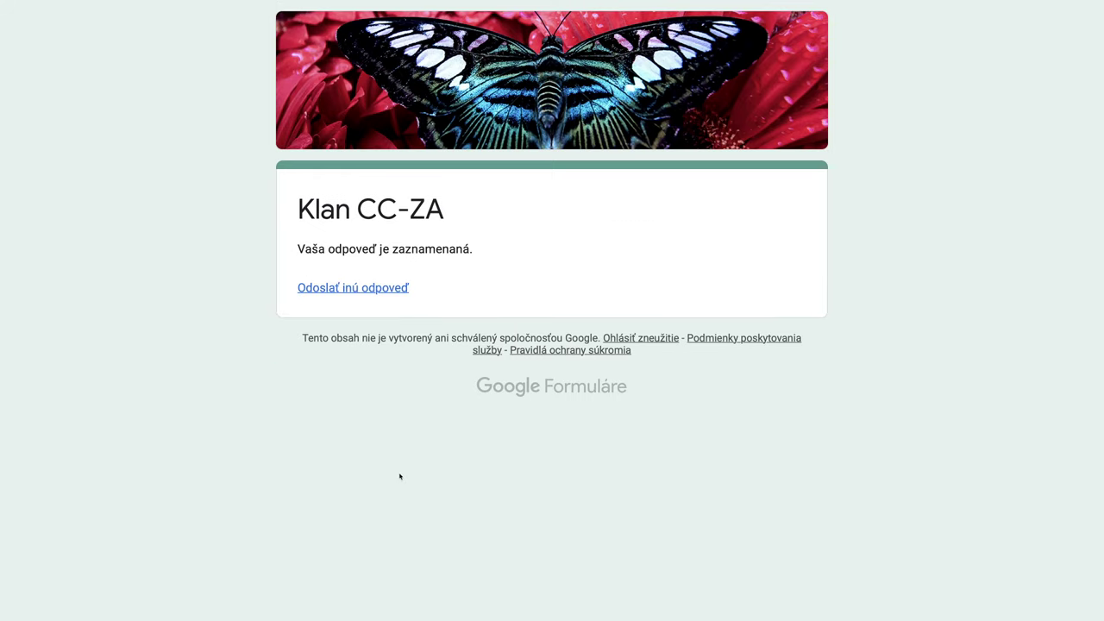
- Close the preview and the duplicate editor, and review the submitted avatars in the form's response summary
mouse_move(340, 3)
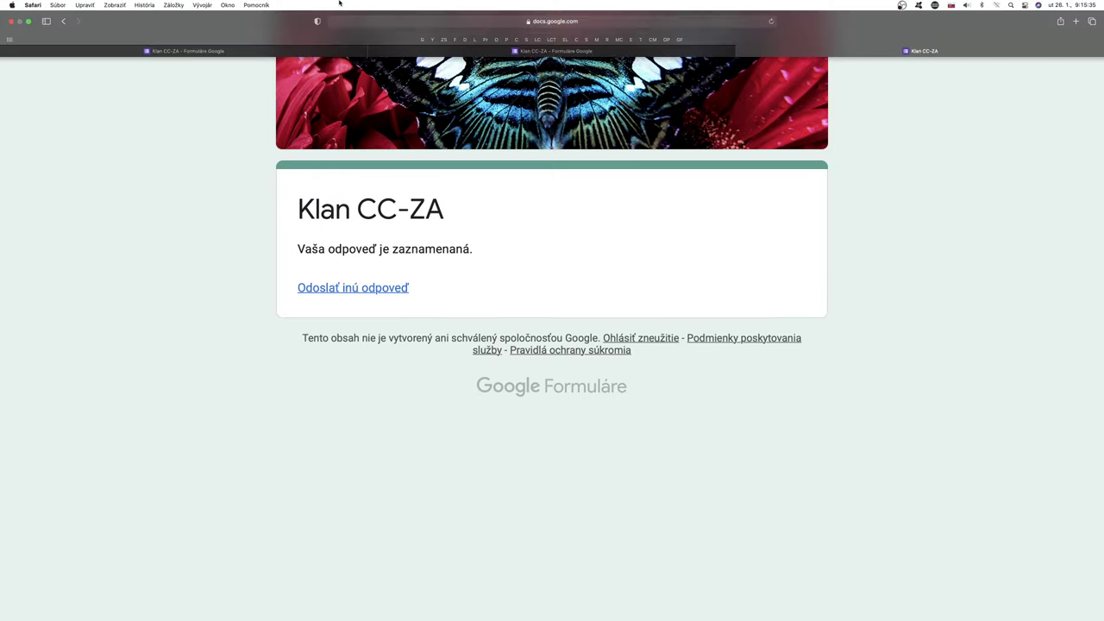
click(742, 51)
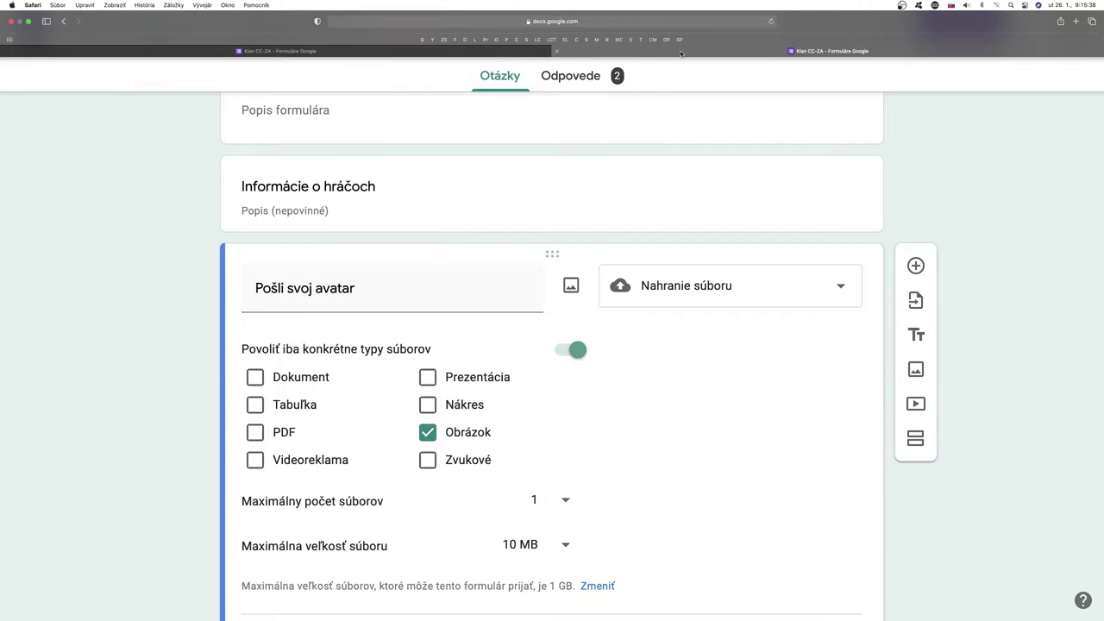
click(557, 53)
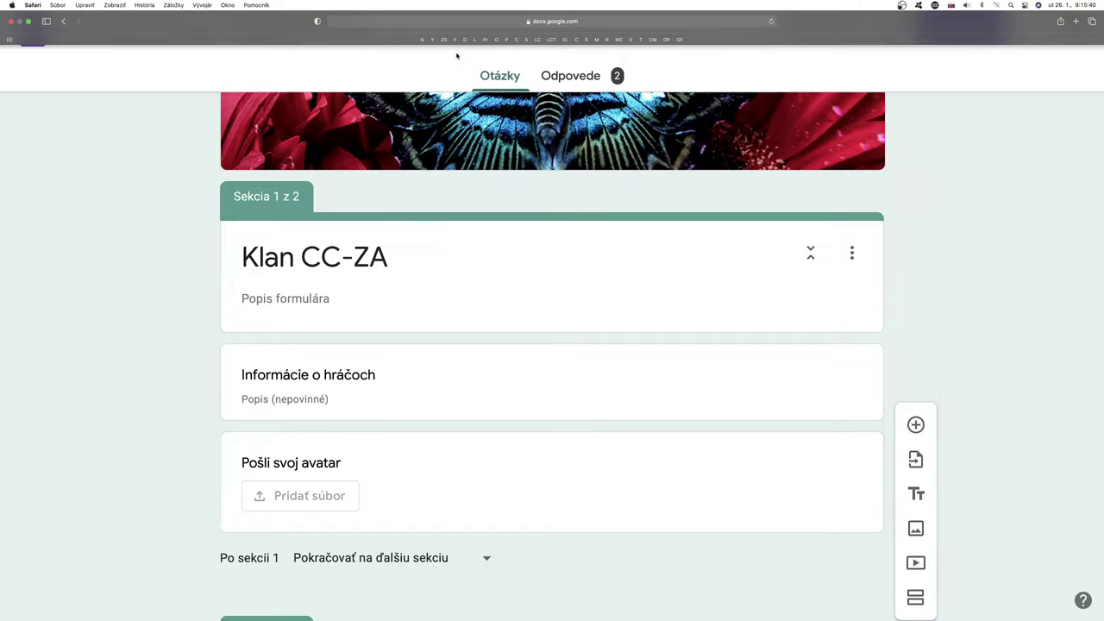
click(579, 79)
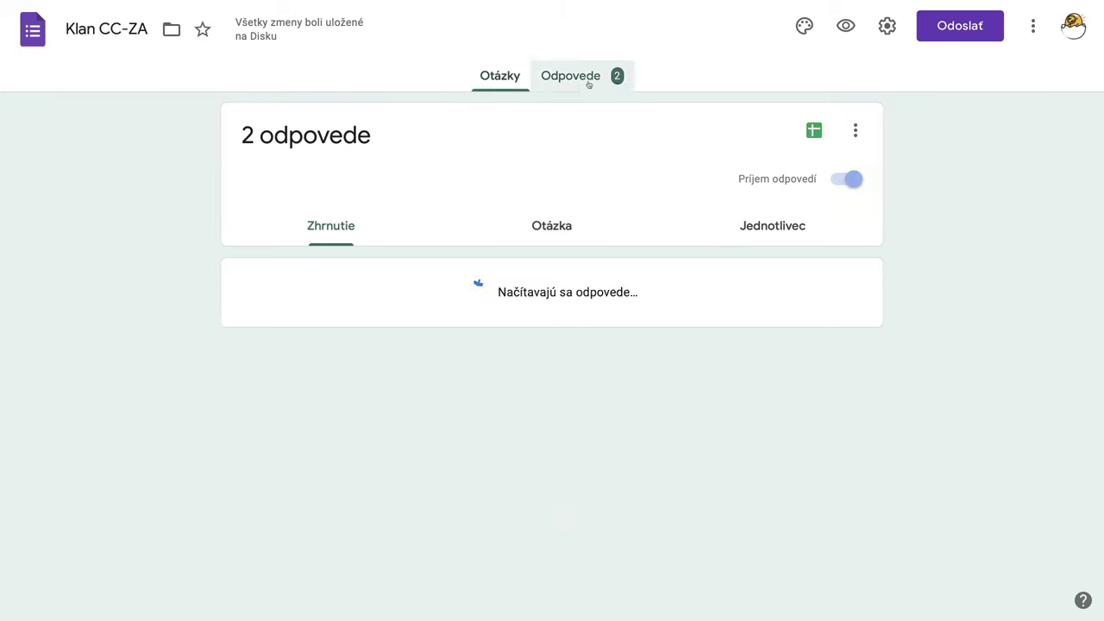
scroll(690, 384, down, 3)
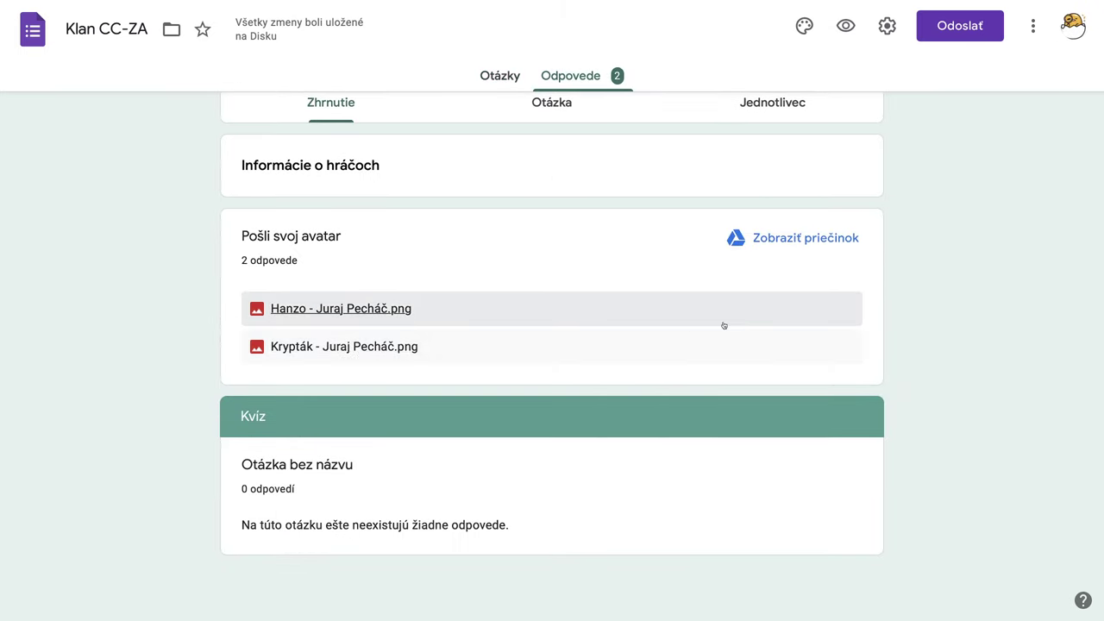
- View the uploaded avatar files in the question's Google Drive folder and return to the form responses
click(802, 243)
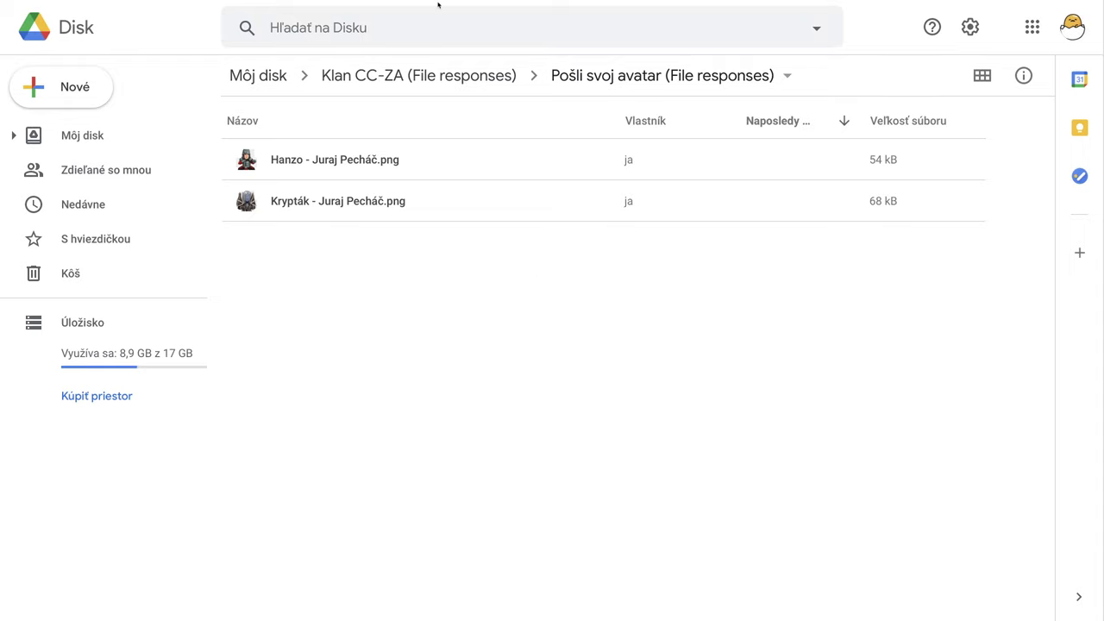
click(437, 175)
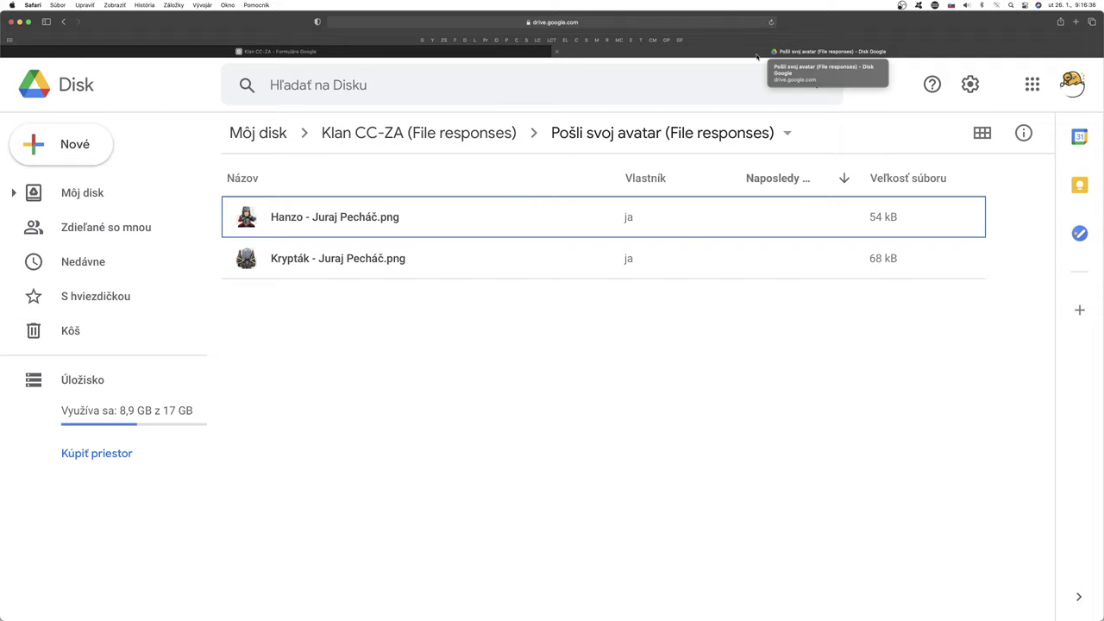
click(558, 53)
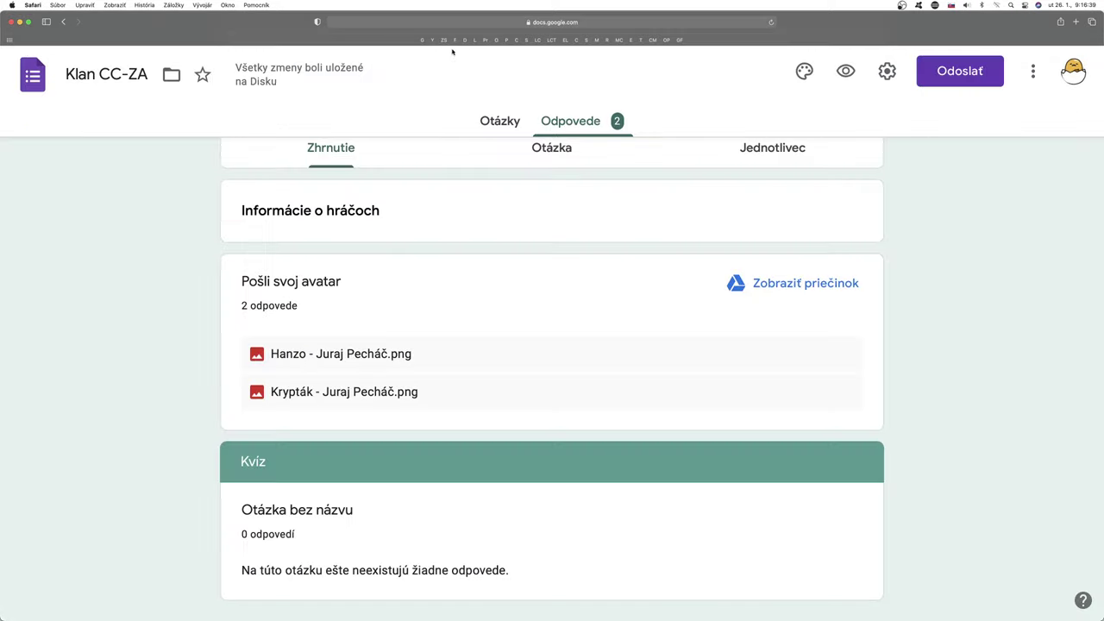
- Limit the form to 1 response per respondent in the general settings and save the change
click(888, 72)
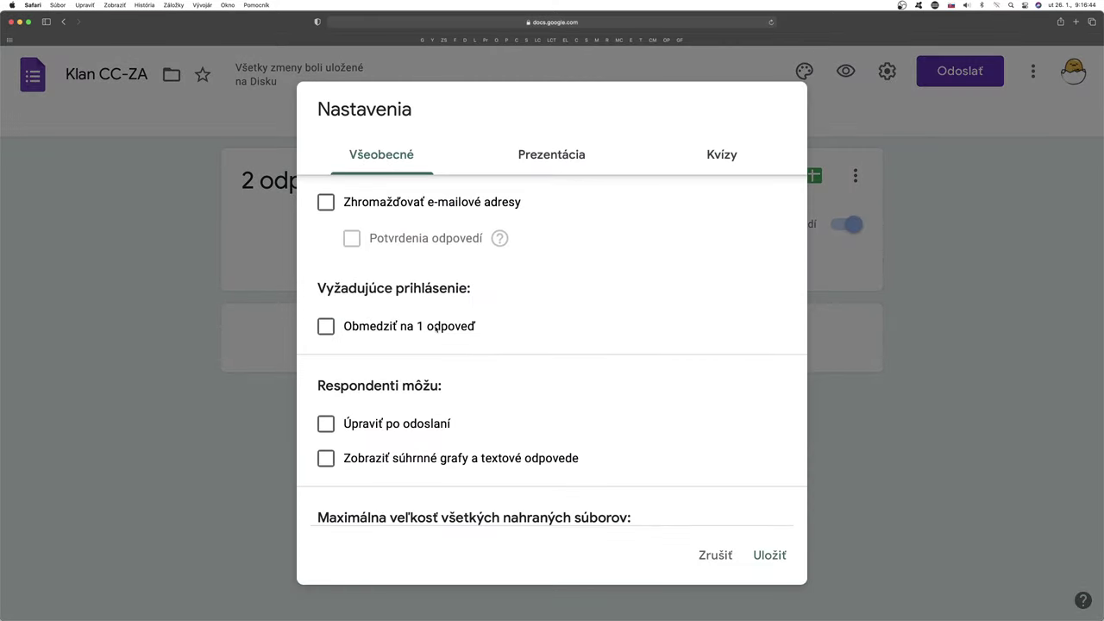
click(328, 330)
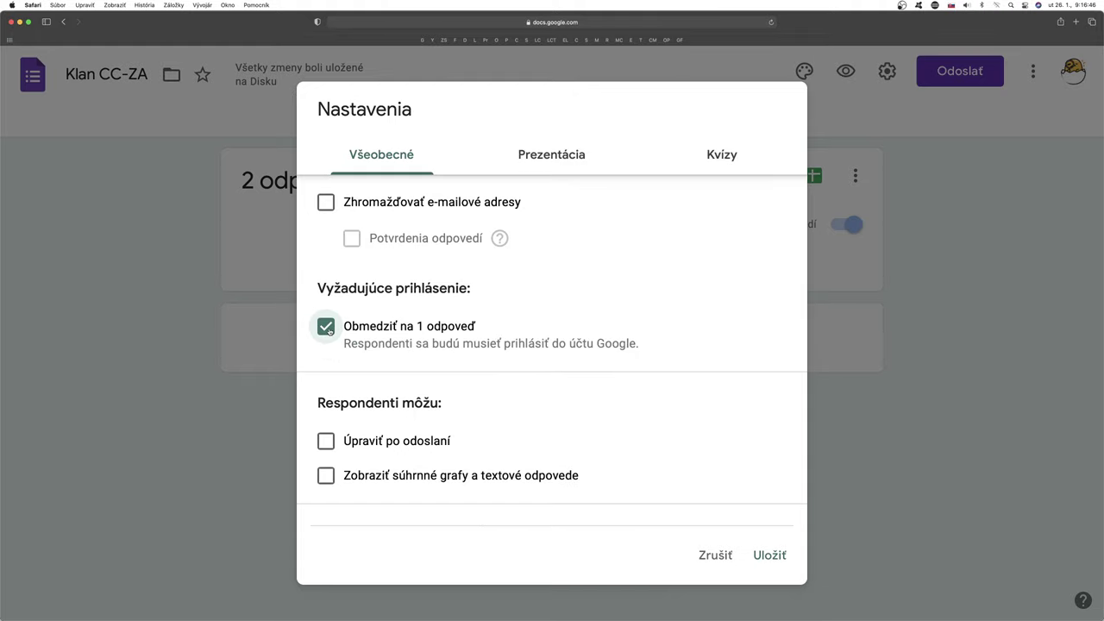
click(769, 555)
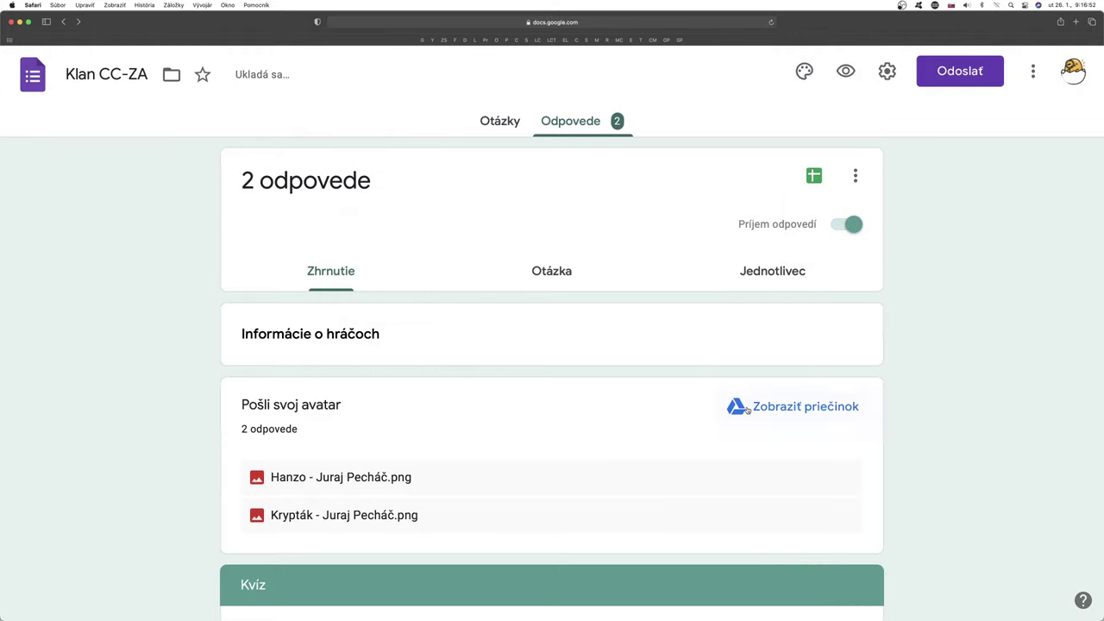
- Preview the form and choose the Súbojár image for the Pošli svoj avatar upload
click(845, 71)
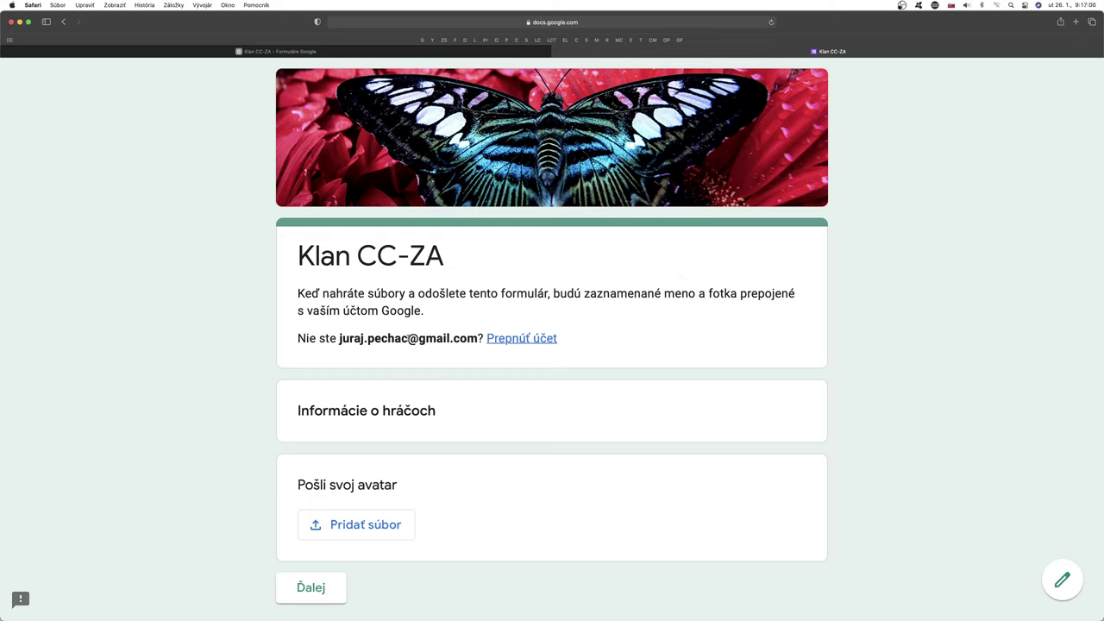
click(368, 528)
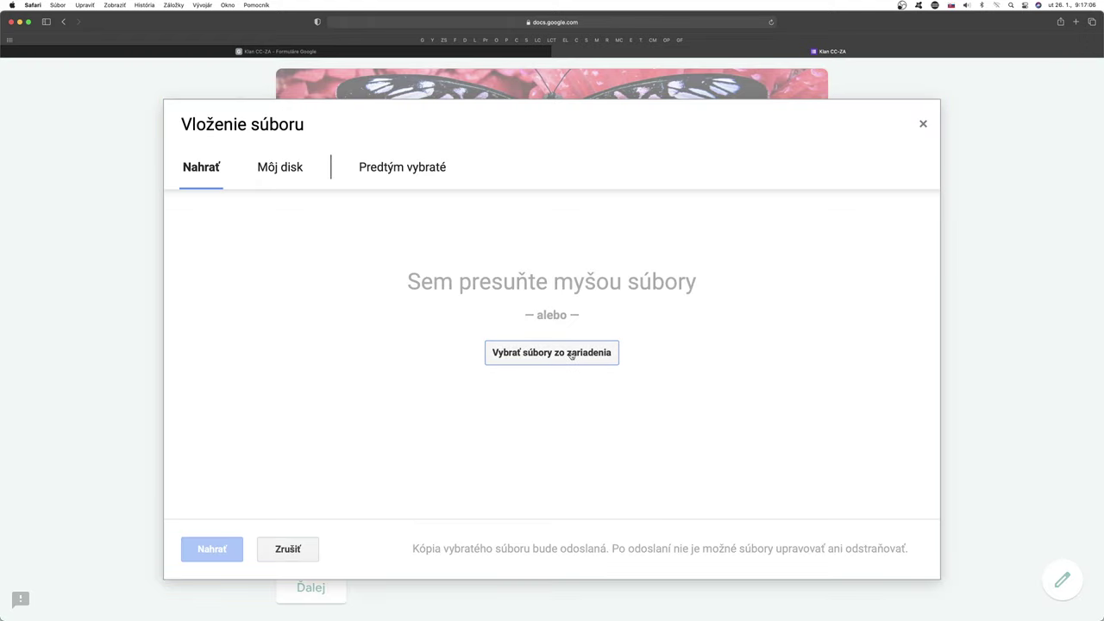
click(571, 353)
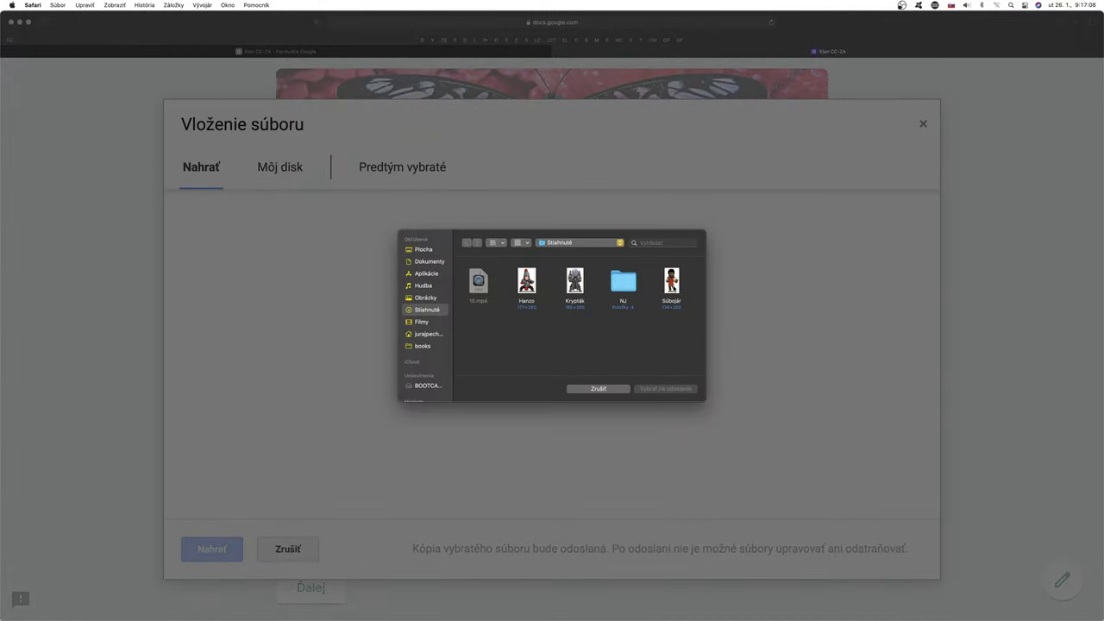
click(672, 293)
click(663, 389)
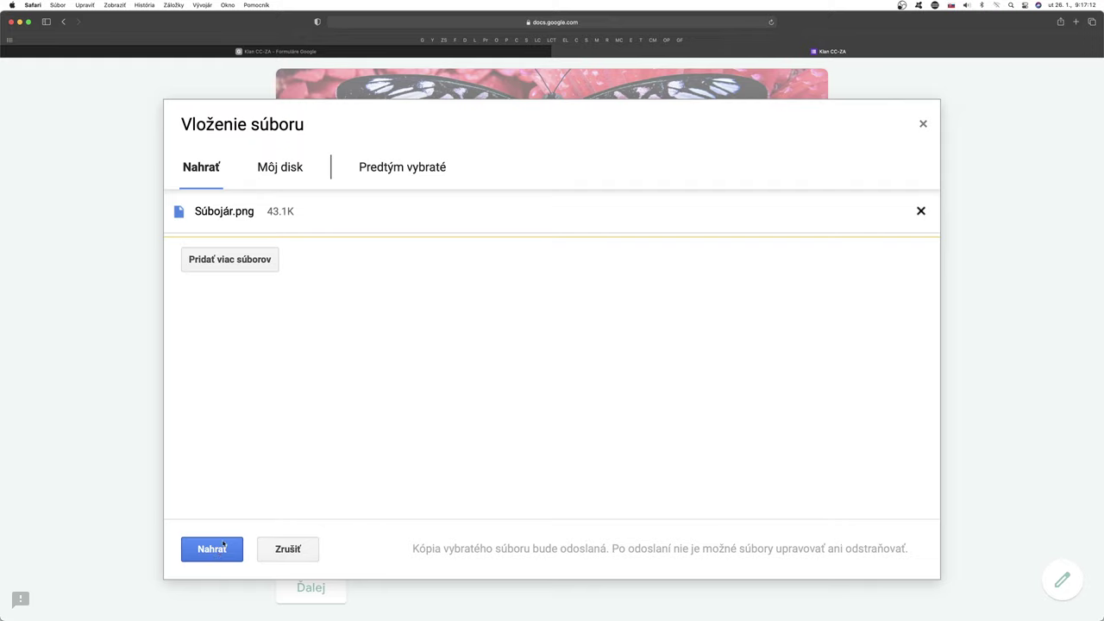
- Try to add the Krypták image as a second file alongside Súbojár.png
click(235, 258)
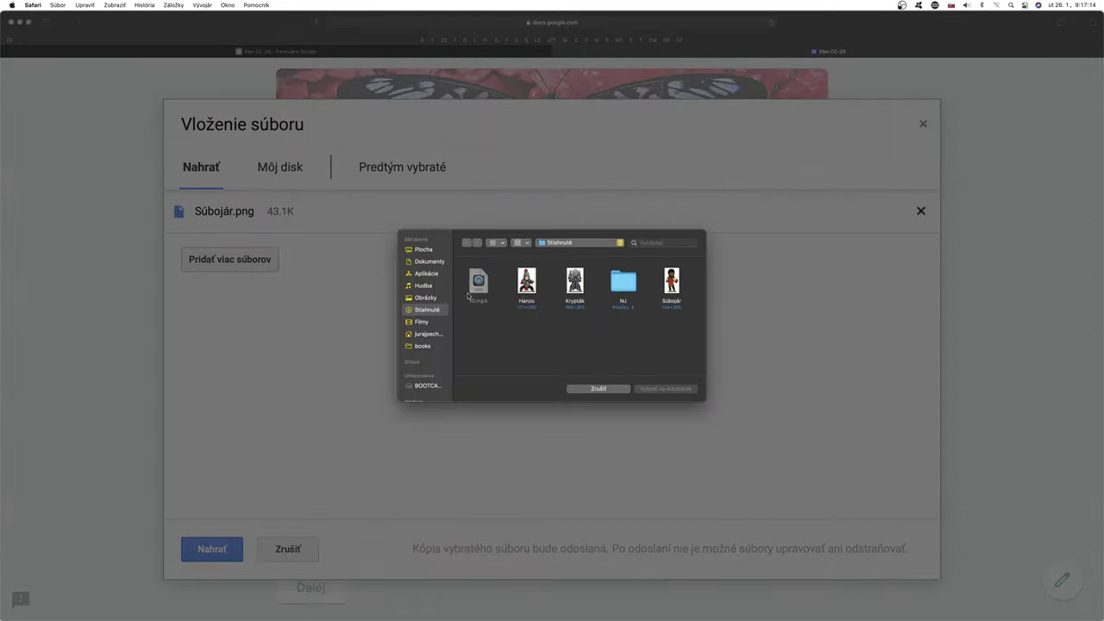
click(576, 285)
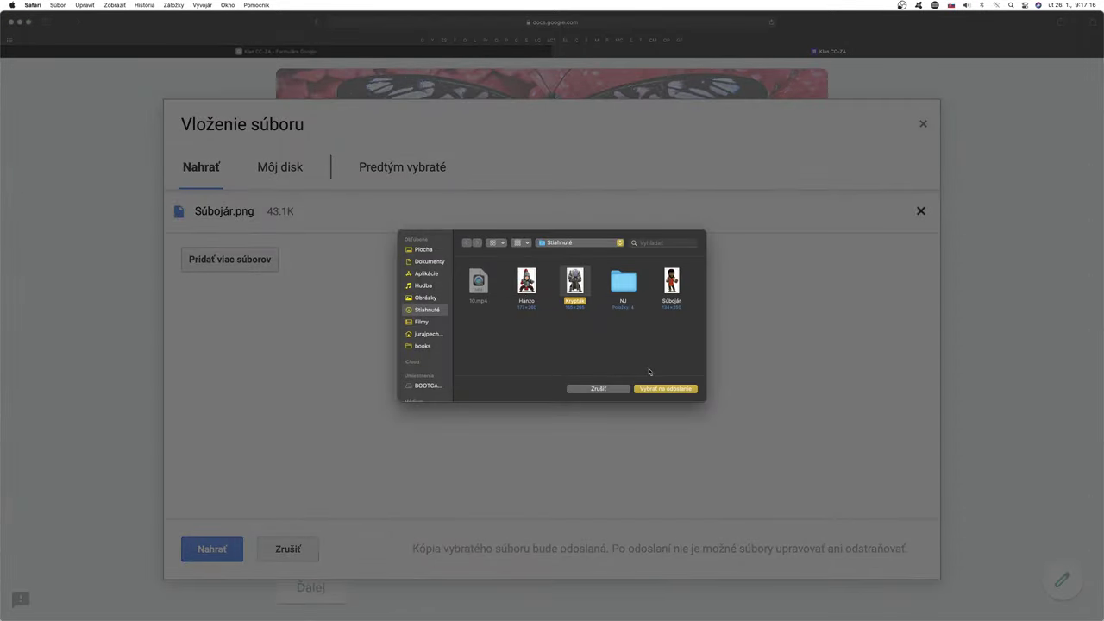
click(664, 388)
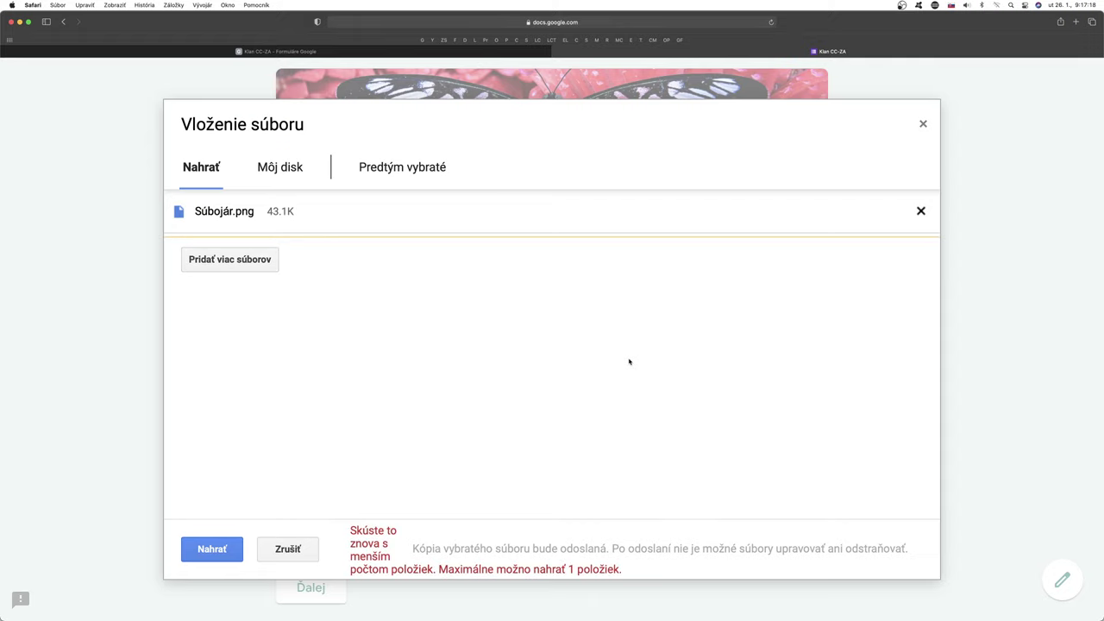
- Upload Súbojár.png and submit the third response, leaving the Kvíz question unanswered
click(218, 550)
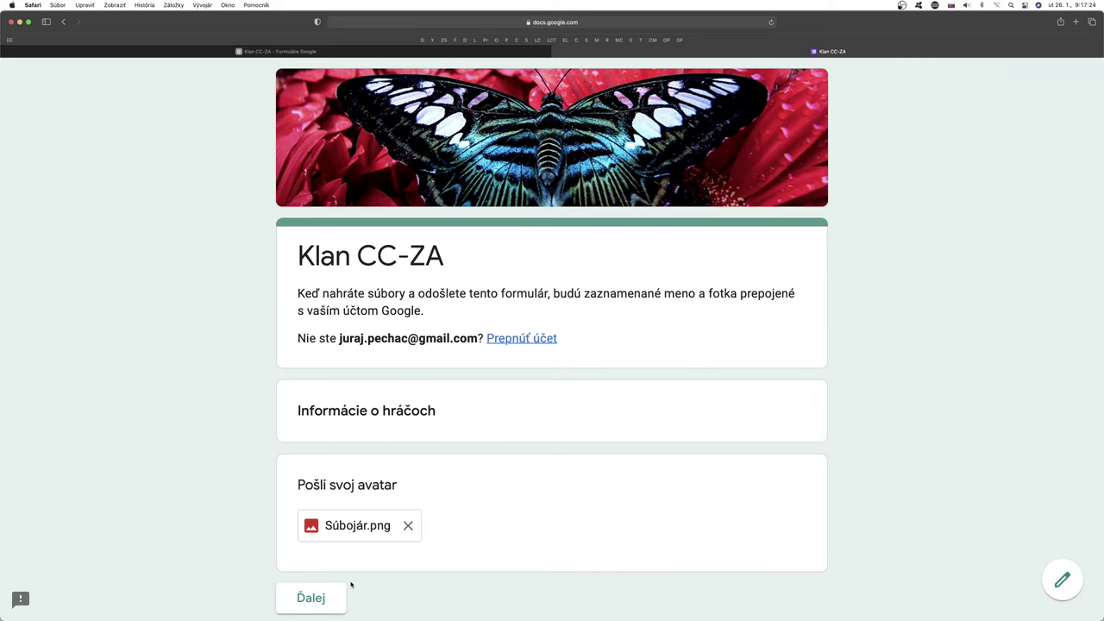
click(332, 598)
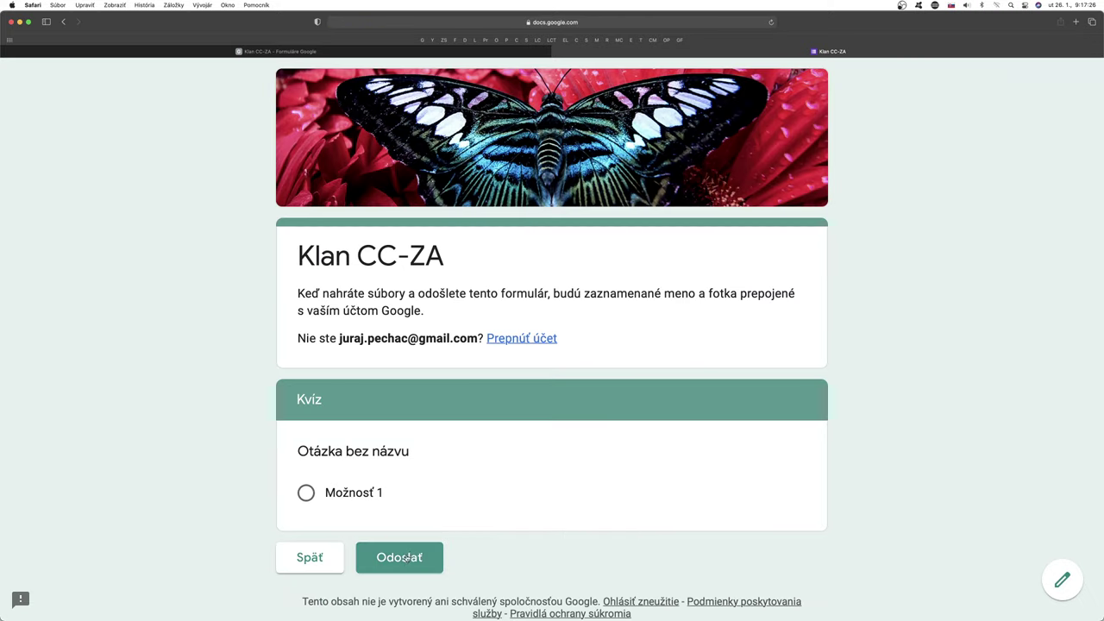
click(405, 558)
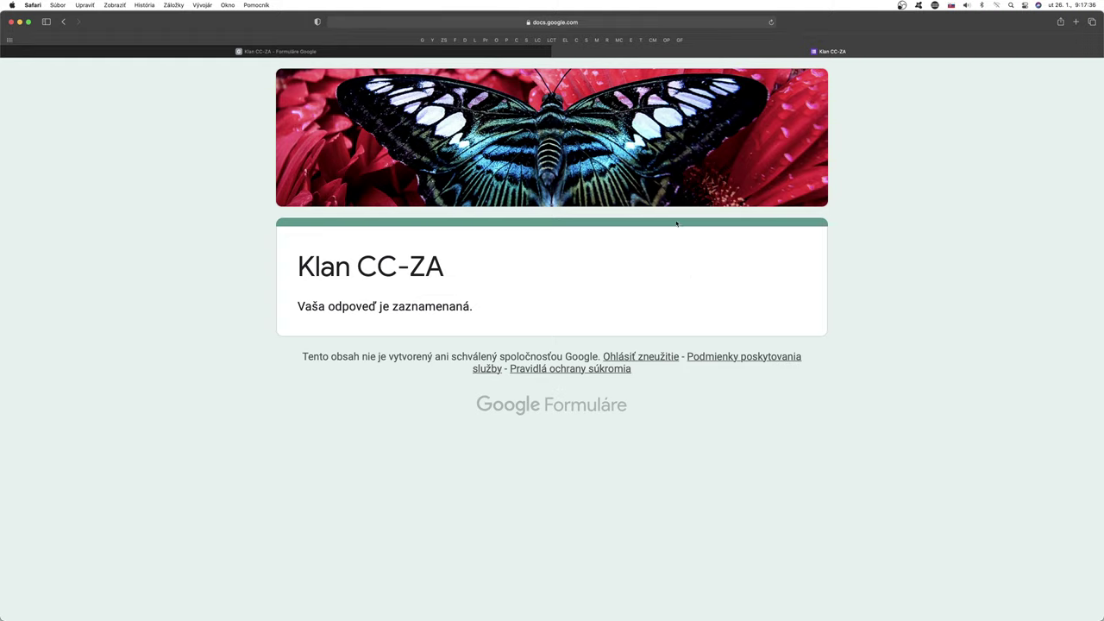
- Close the submitted preview and reopen the form preview to check whether another response can be filled in
click(557, 52)
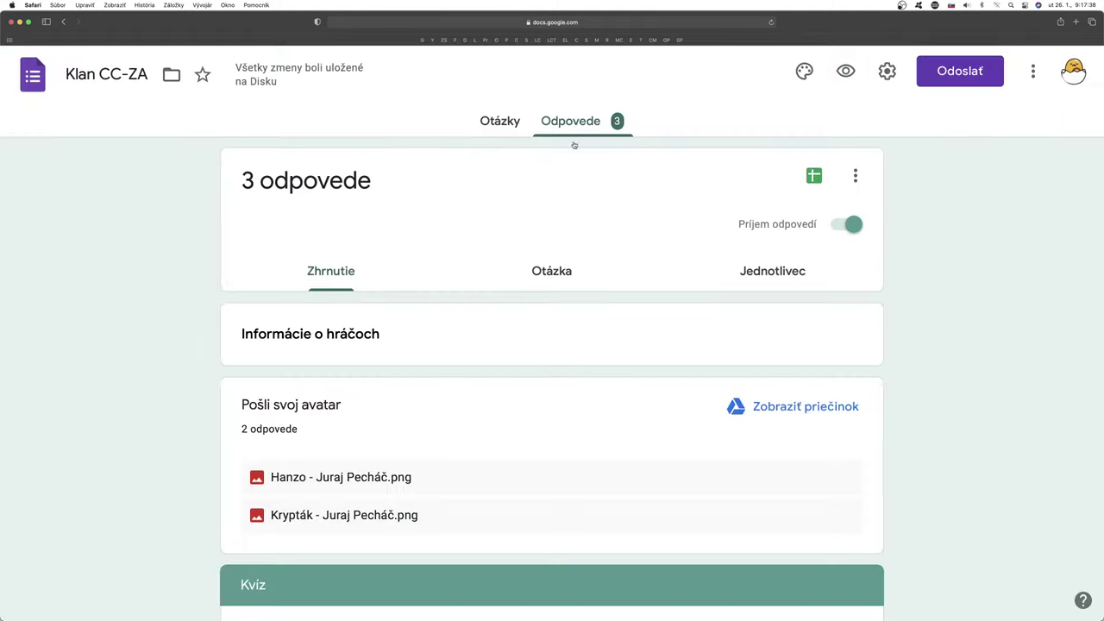
click(845, 73)
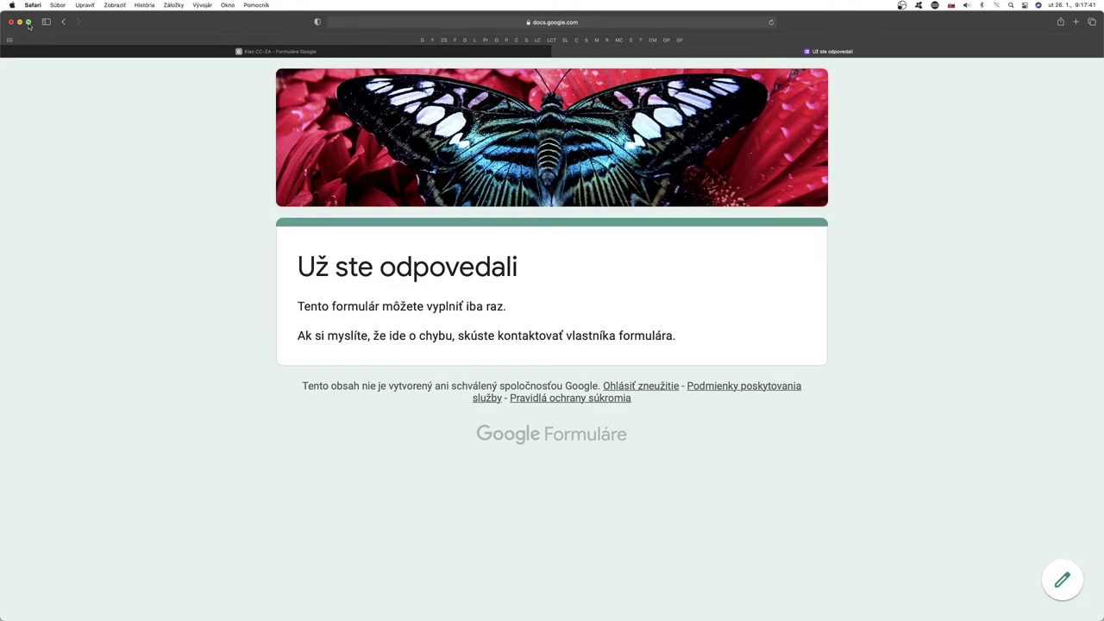
click(29, 21)
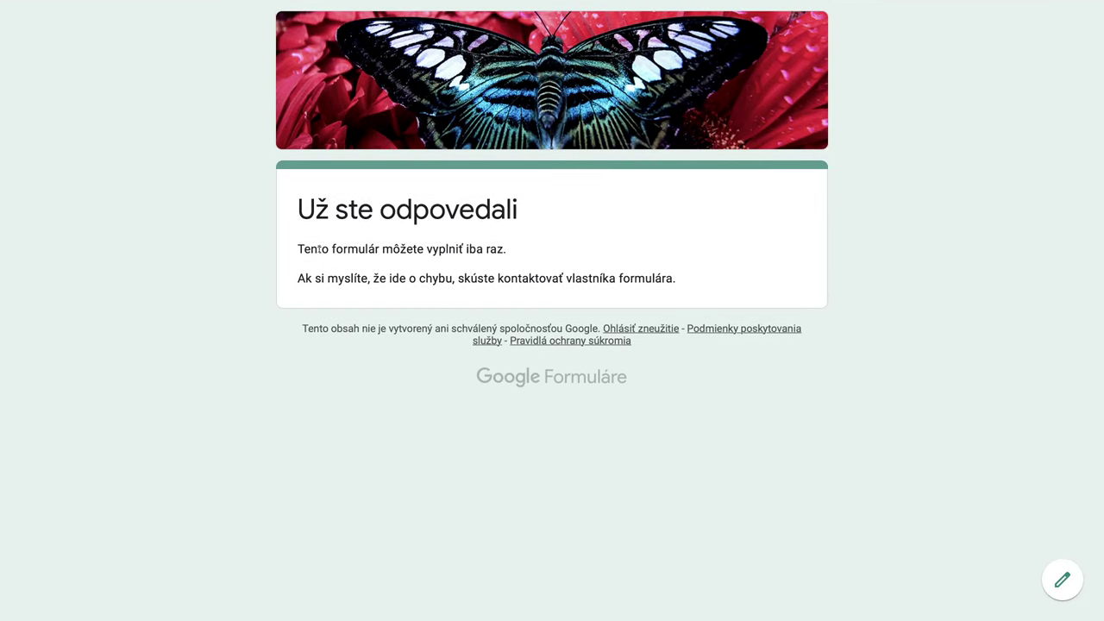
drag(418, 250, 516, 253)
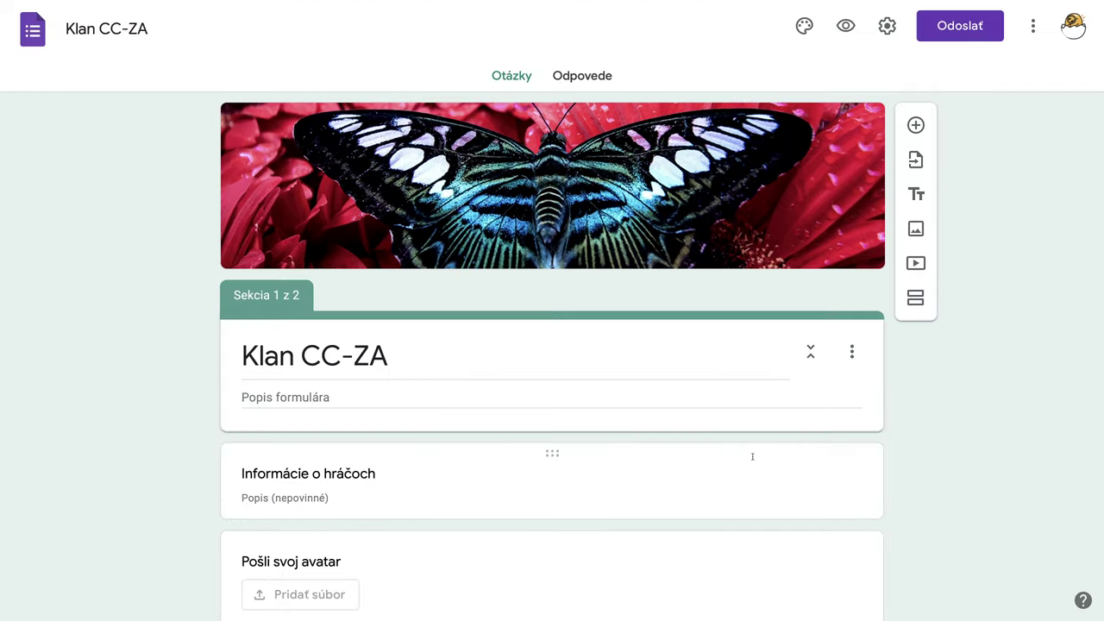
- Add a question of type Dátum below the Pošli svoj avatar question in section 1
scroll(625, 424, down, 2)
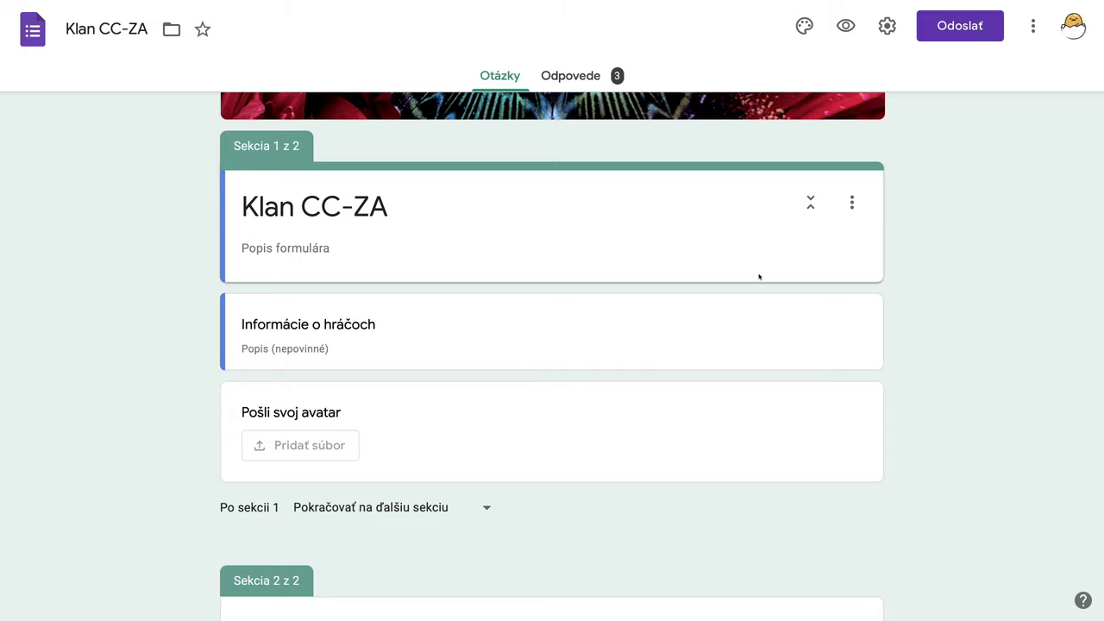
scroll(759, 276, down, 2)
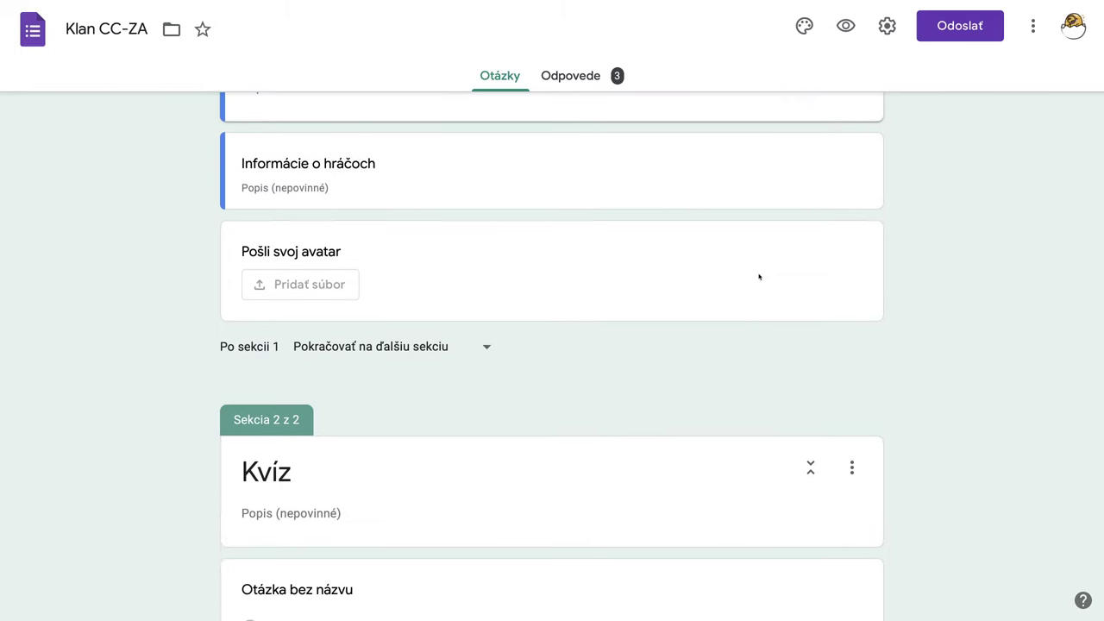
scroll(758, 275, up, 3)
scroll(759, 276, down, 1)
scroll(759, 277, down, 1)
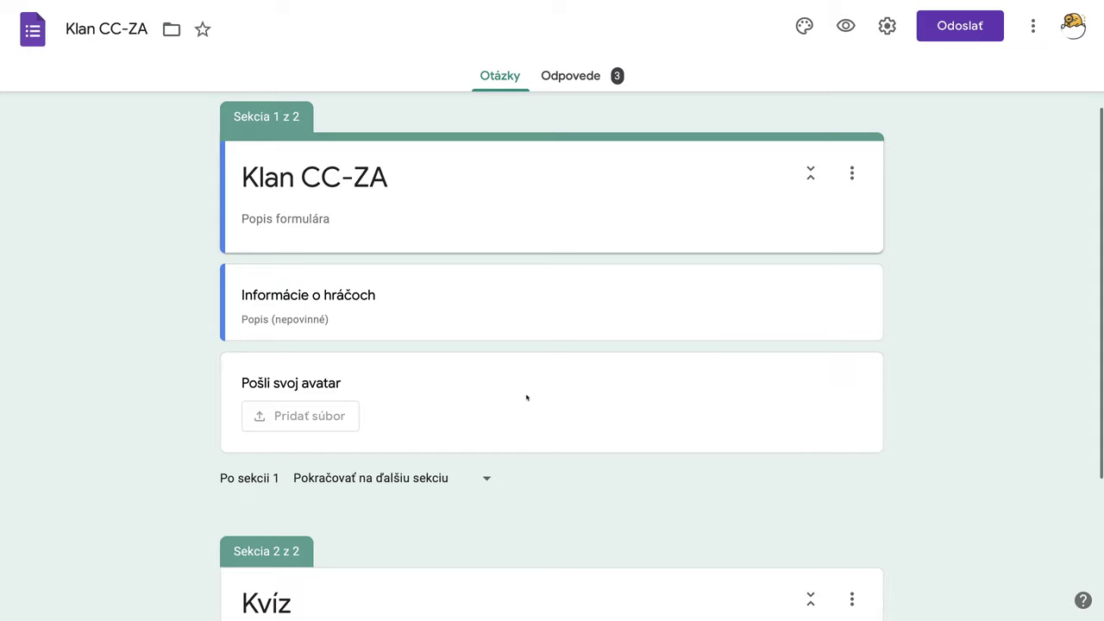
click(497, 391)
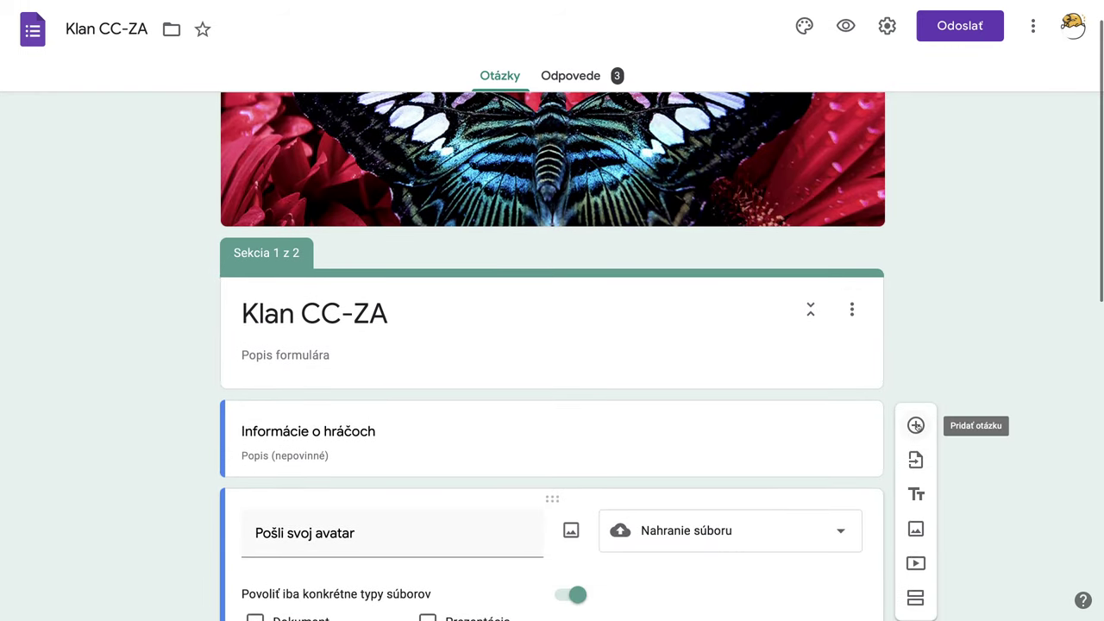
click(915, 426)
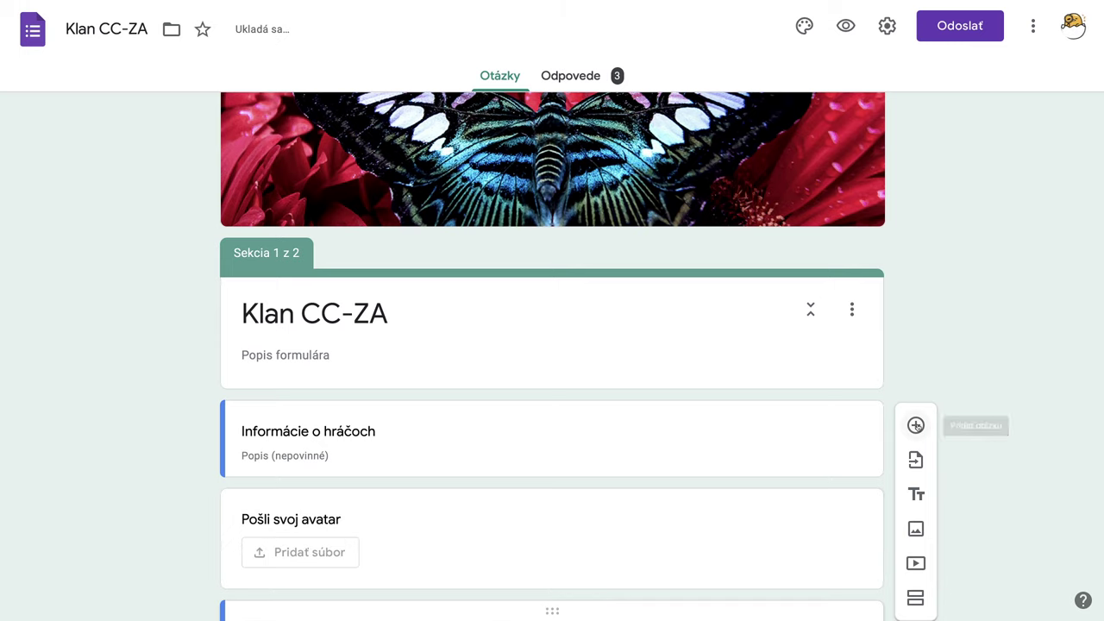
click(703, 404)
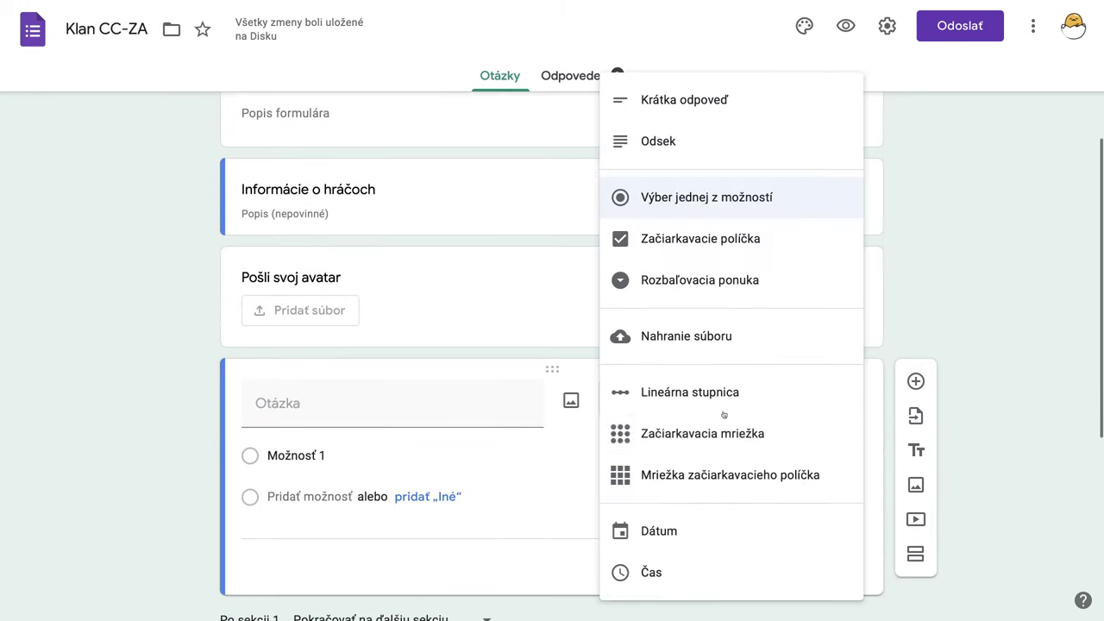
click(668, 532)
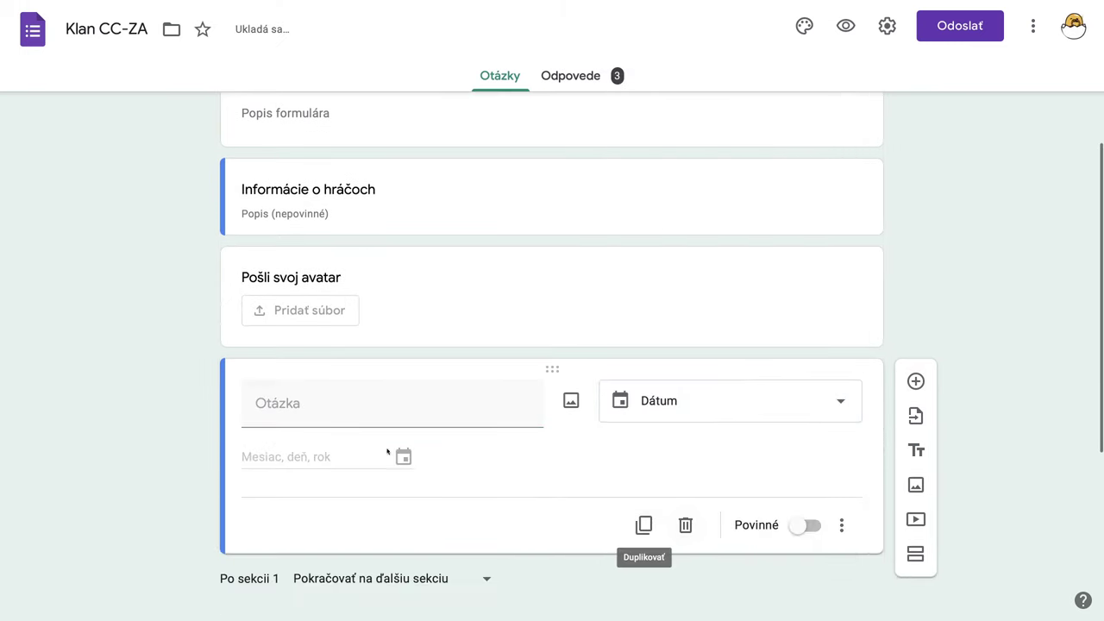
- Title the new date question "Napíš dátum narodenia:"
click(259, 403)
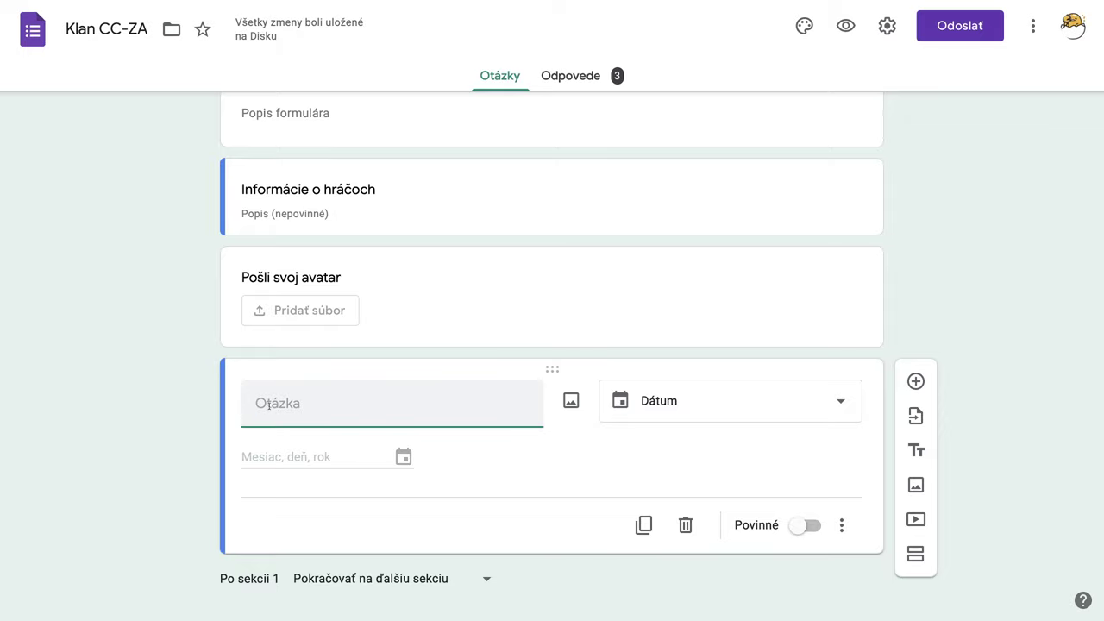
text(Napíš )
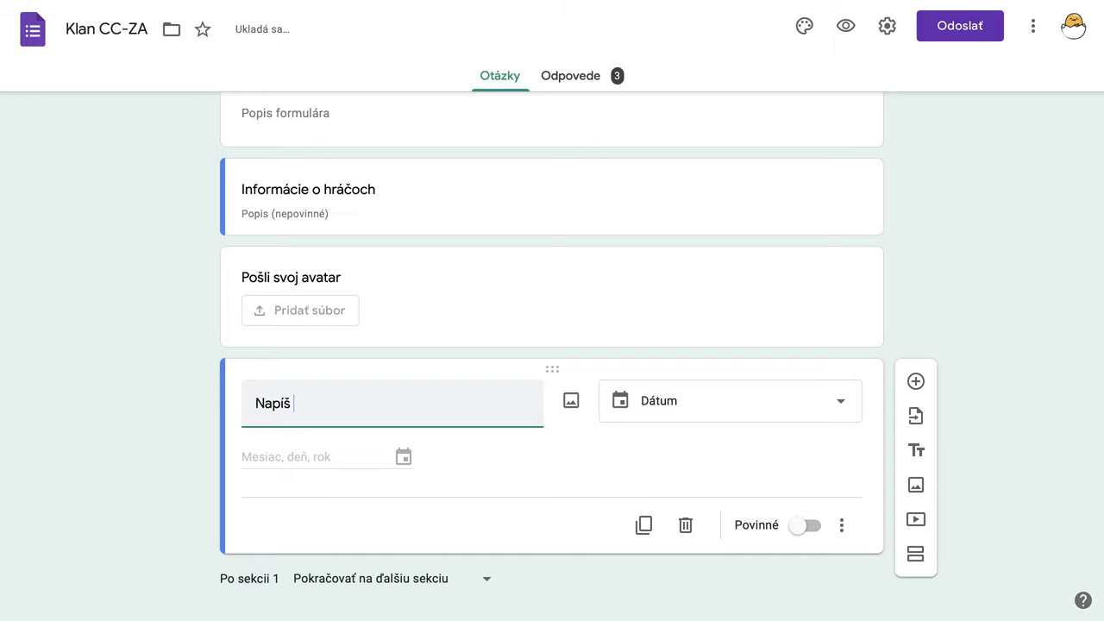
text(dátum narode)
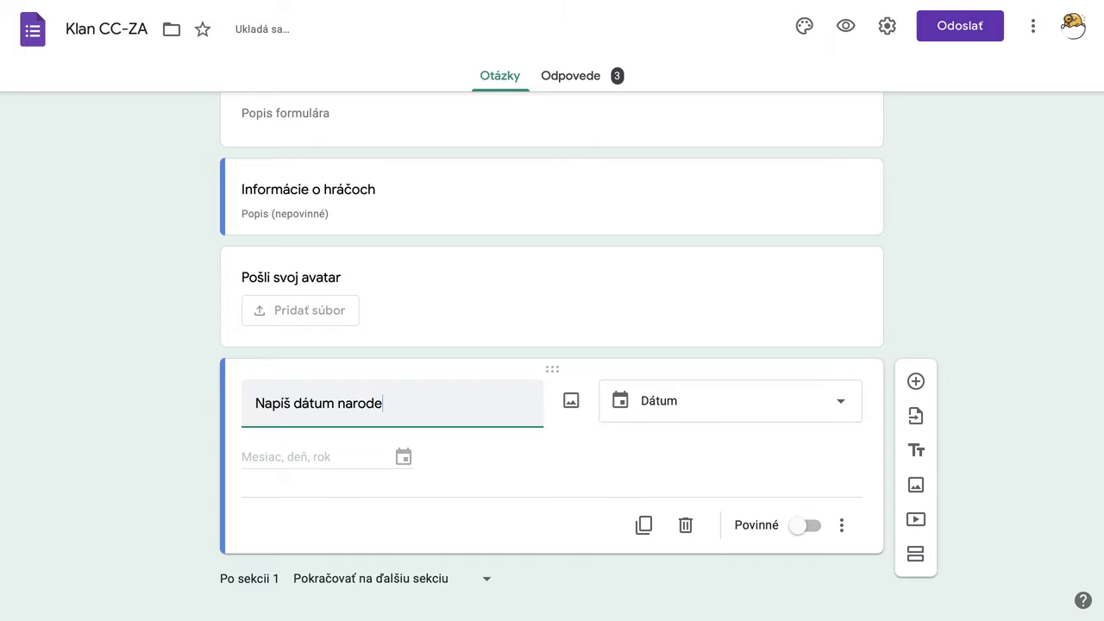
text(nia:)
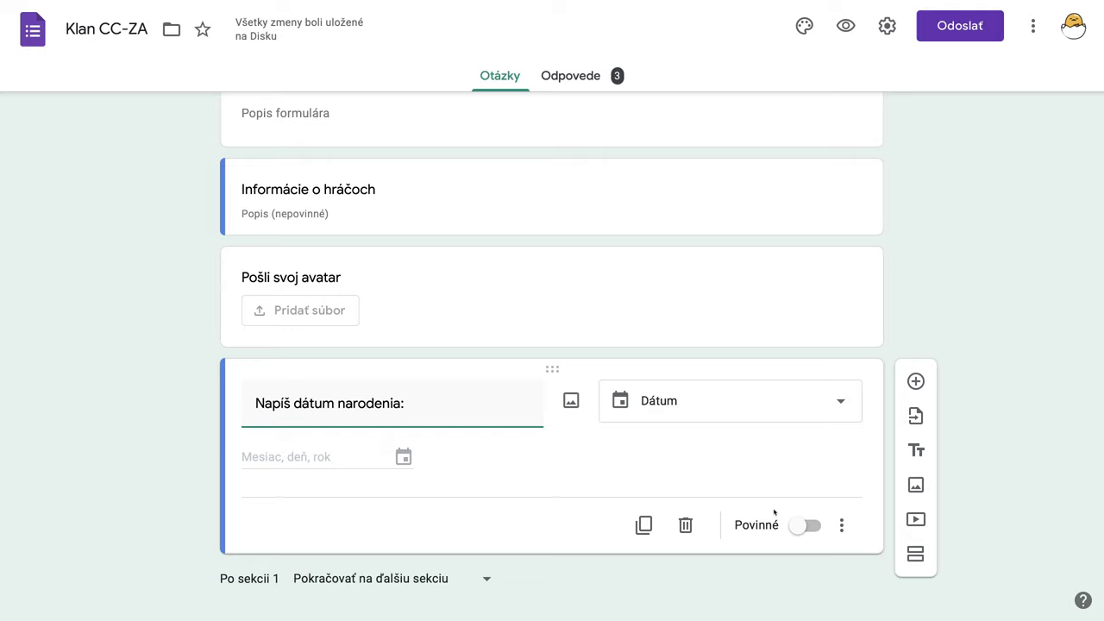
- Try the birth-date question with the year left out and the time included
click(841, 525)
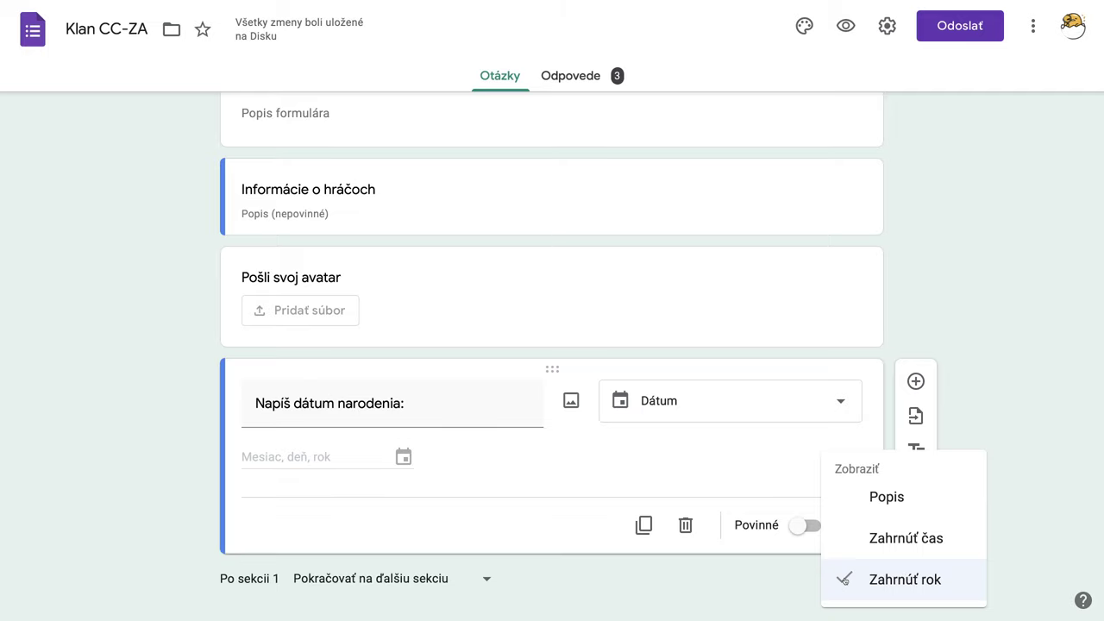
click(843, 579)
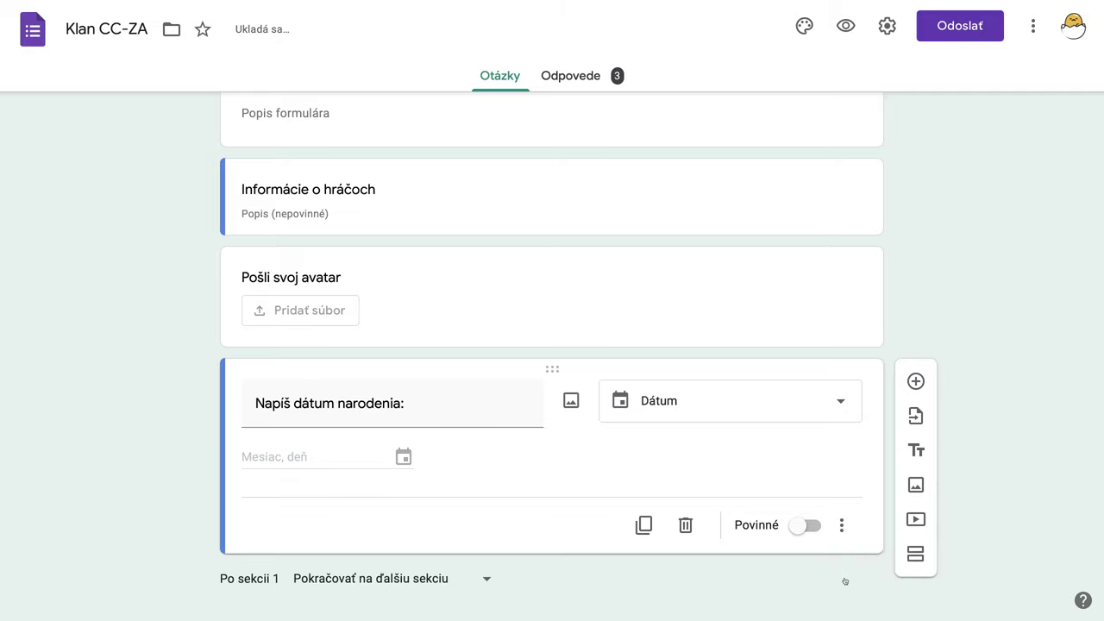
click(841, 524)
click(898, 539)
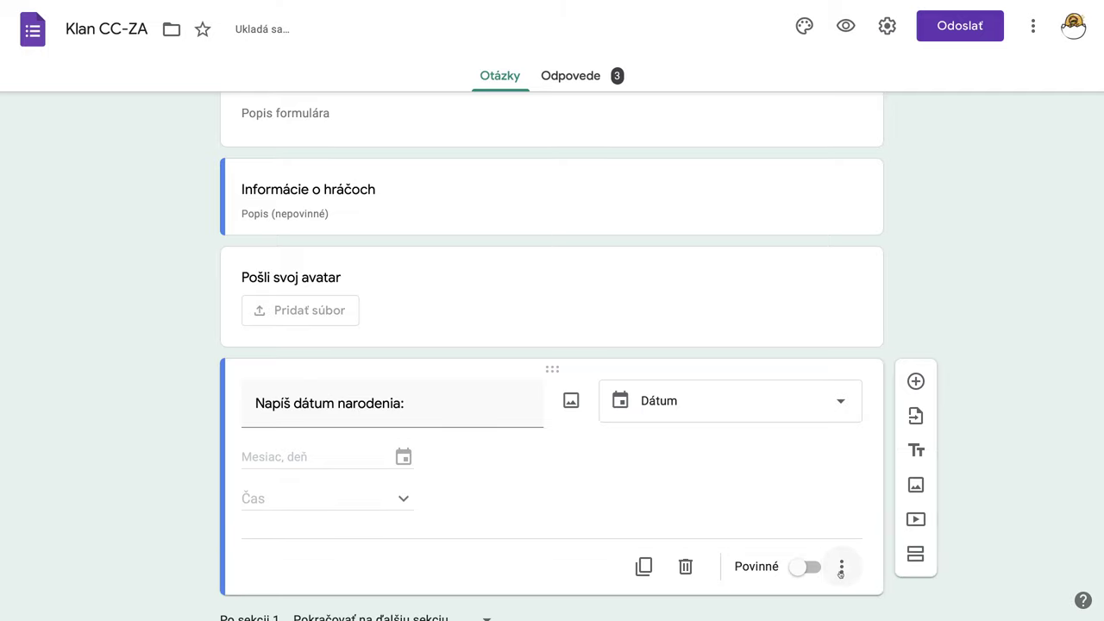
- Remove the time from the birth-date question and include the year again
click(841, 566)
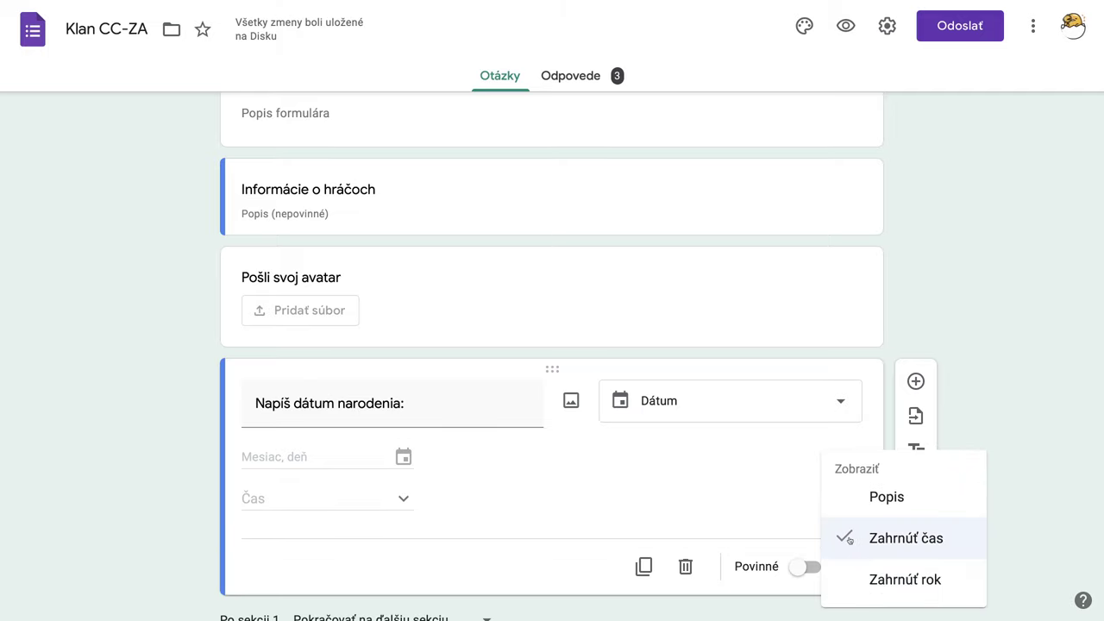
click(848, 538)
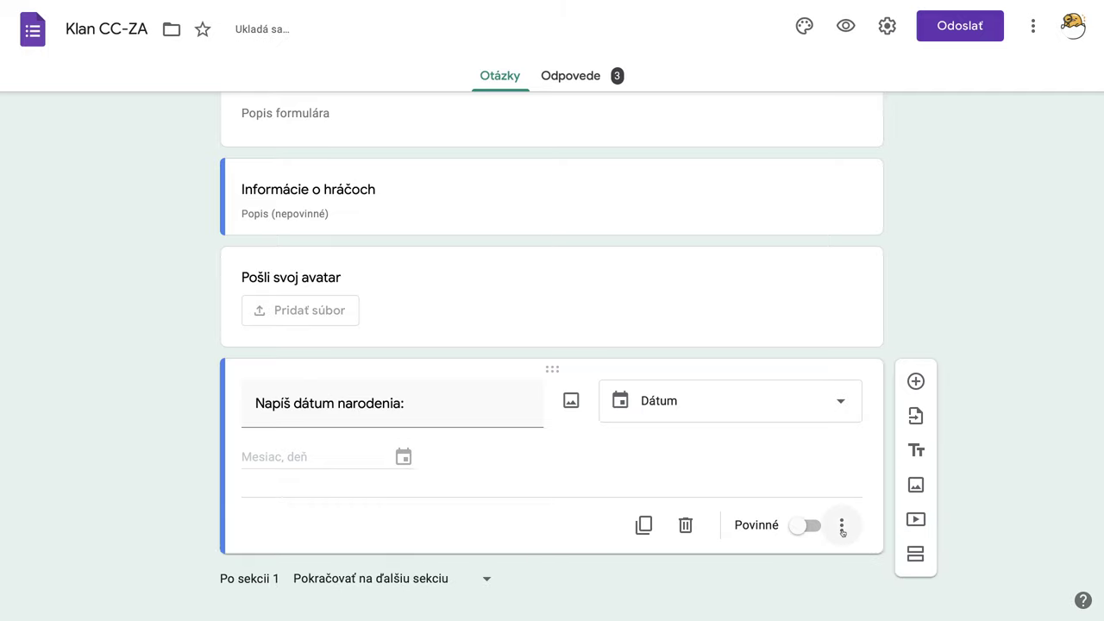
click(842, 530)
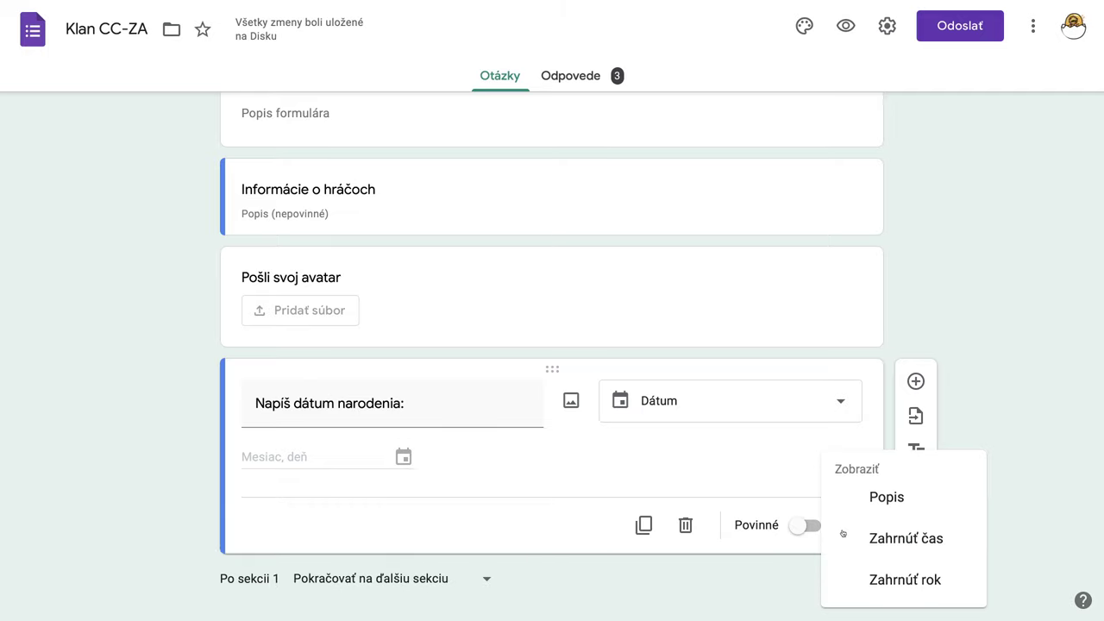
click(854, 583)
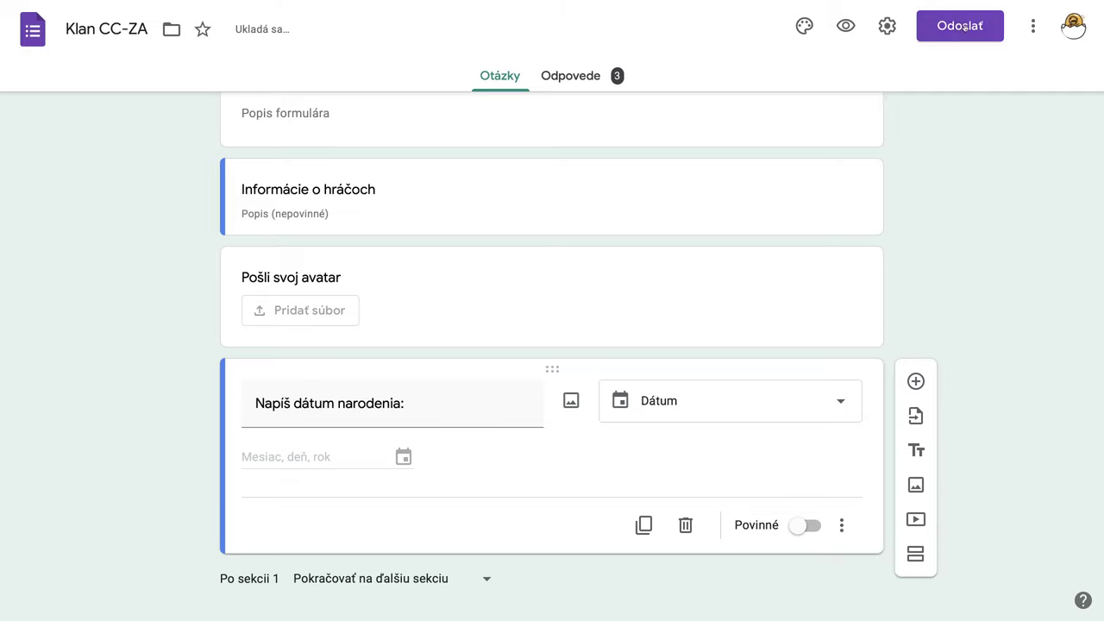
- Turn off the limit of one response (Obmedziť na 1 odpoveď) in the form's general settings and save them
click(846, 26)
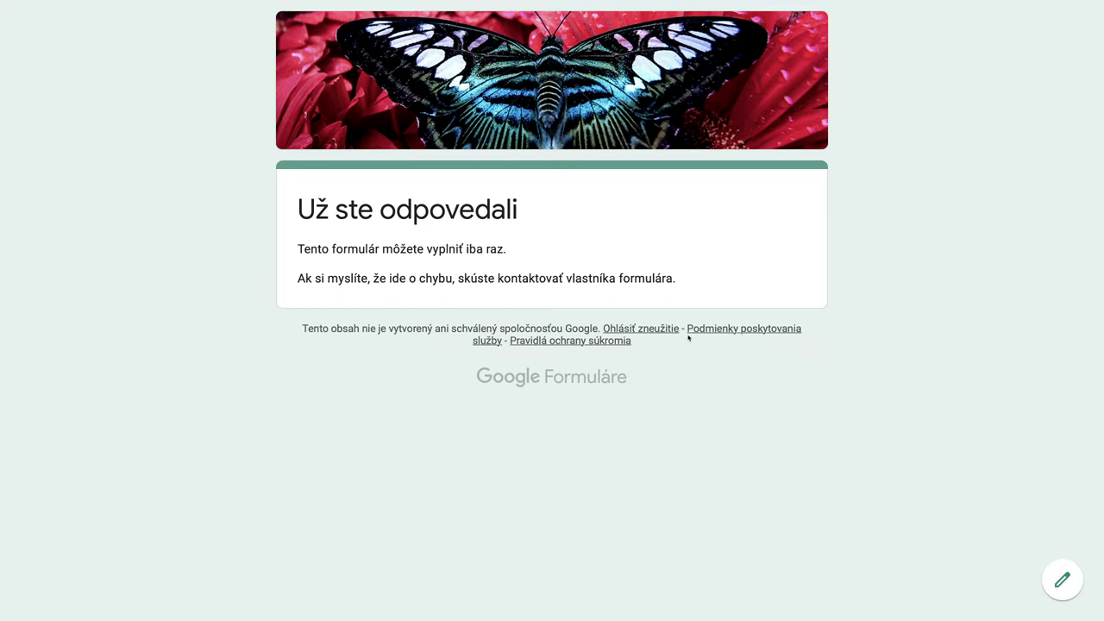
click(1062, 580)
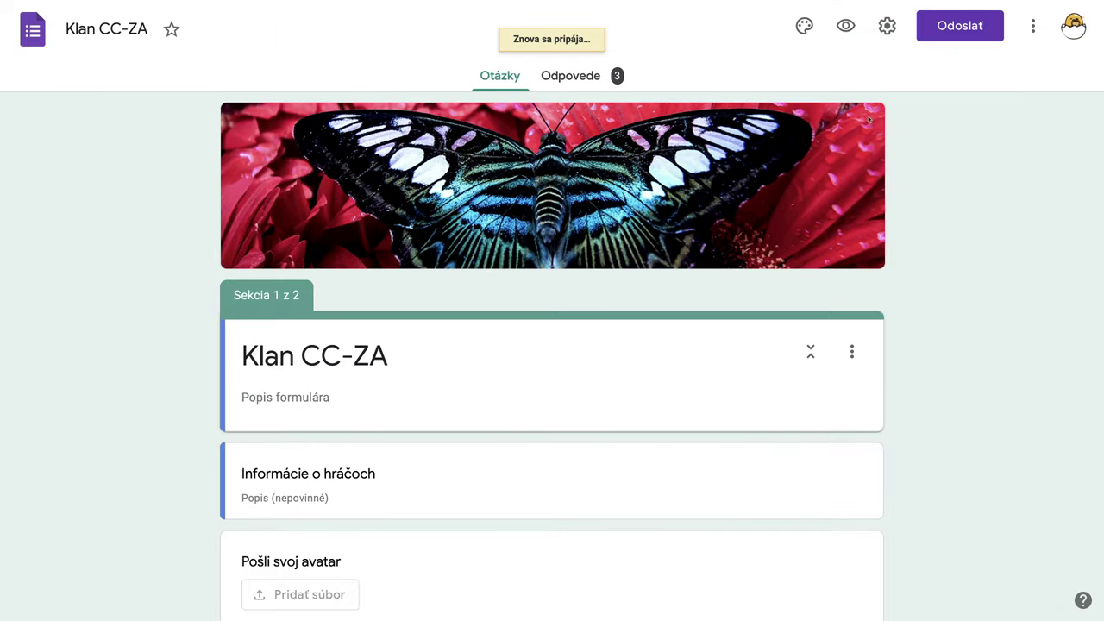
click(886, 27)
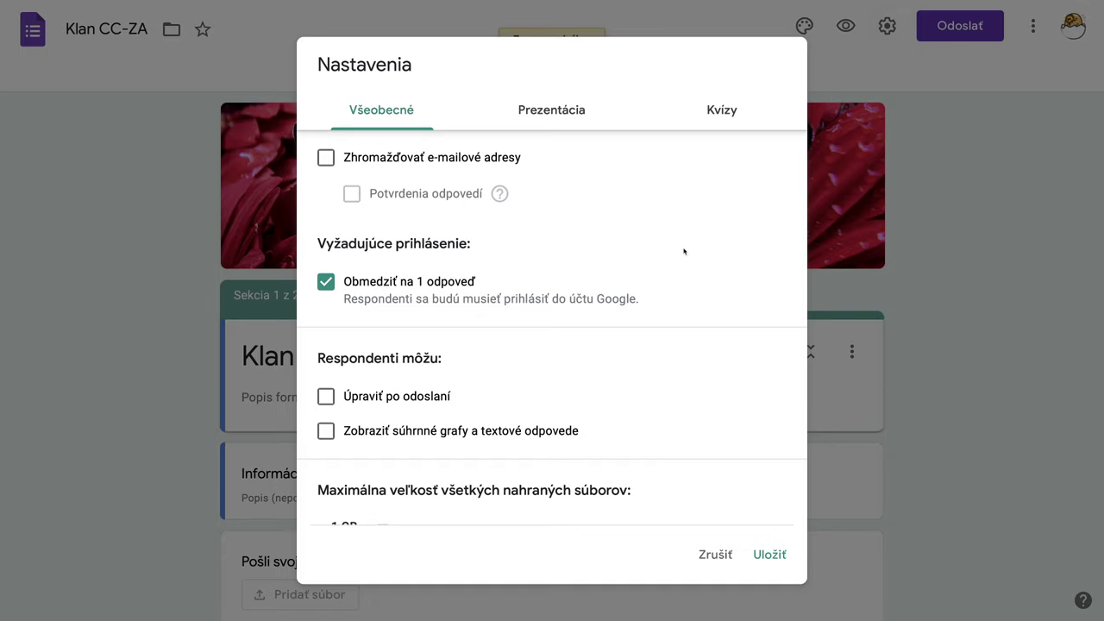
click(326, 282)
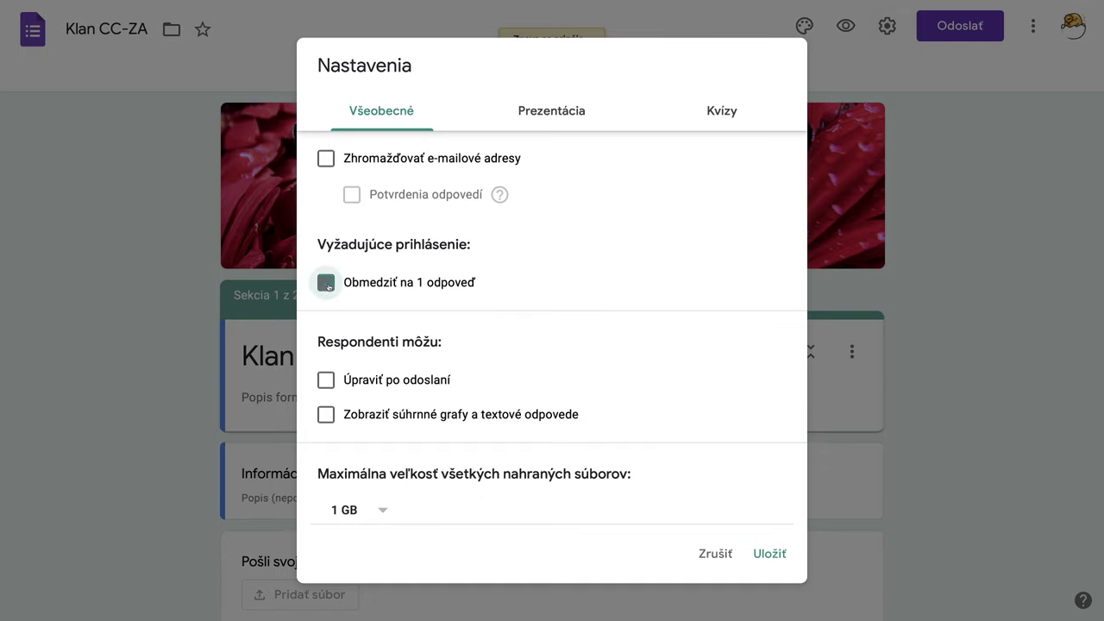
click(752, 557)
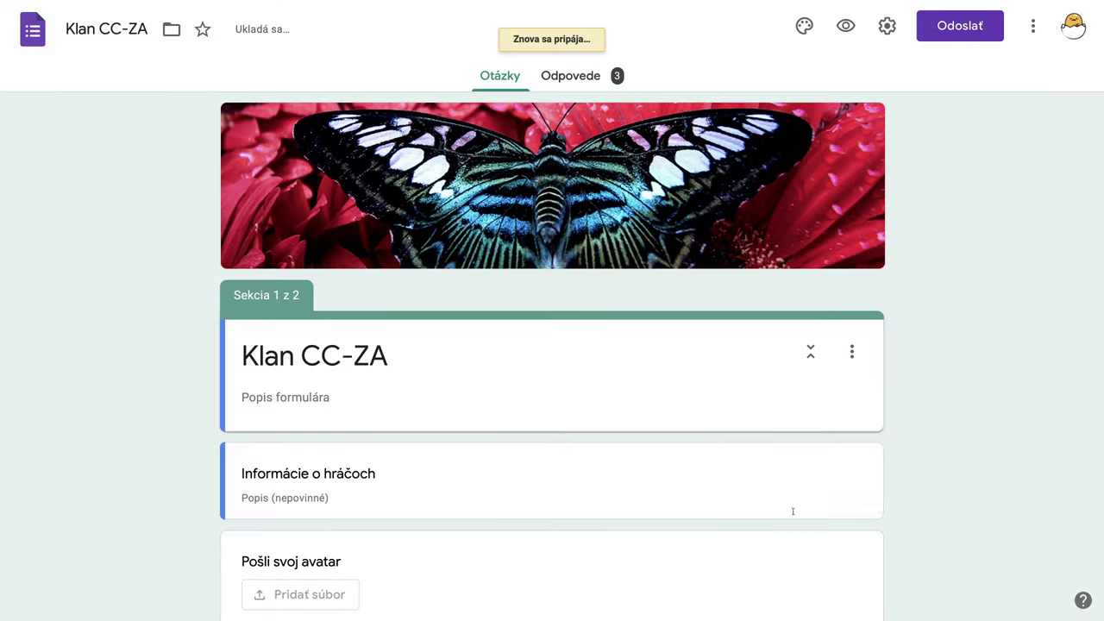
- Preview the form, fill in a complete sample date of birth and submit the response without answering the Kvíz question
click(846, 26)
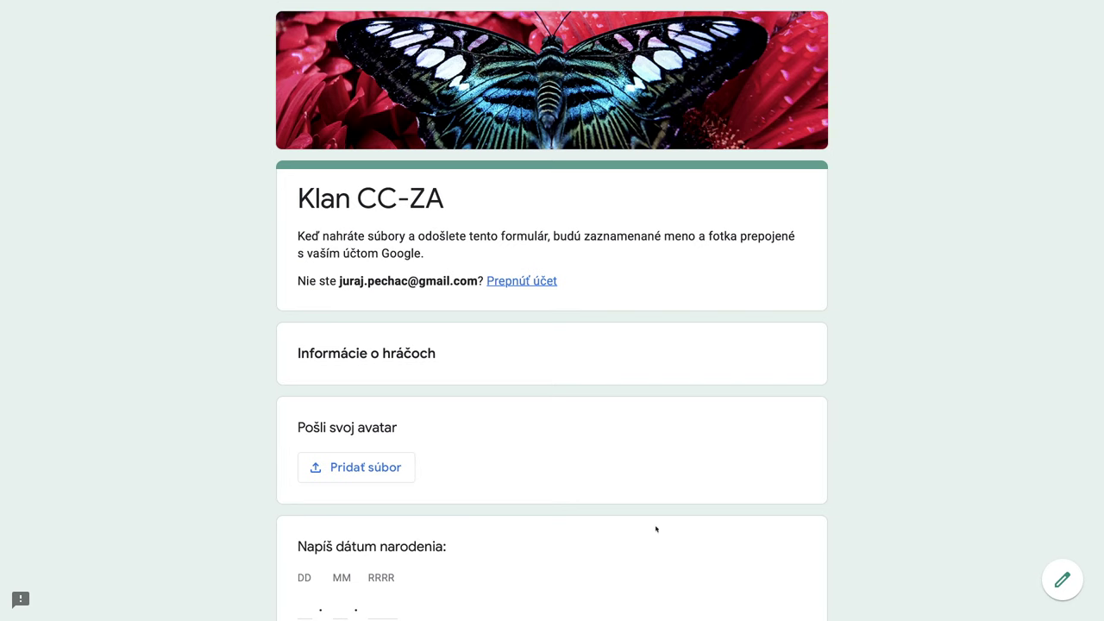
scroll(656, 529, down, 2)
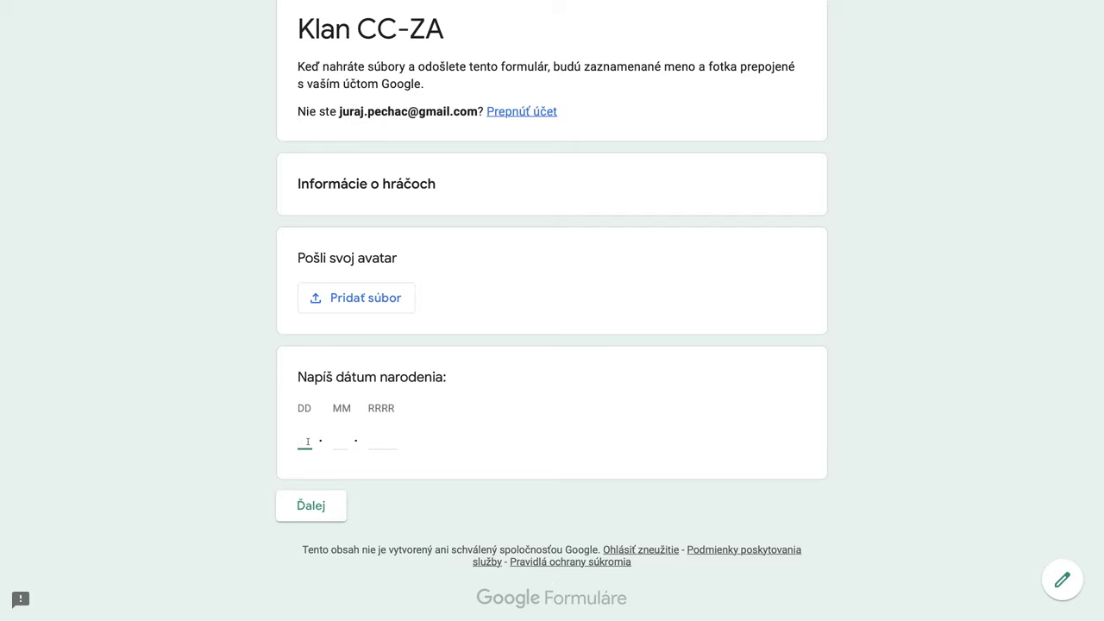
text(22)
click(341, 439)
text(0)
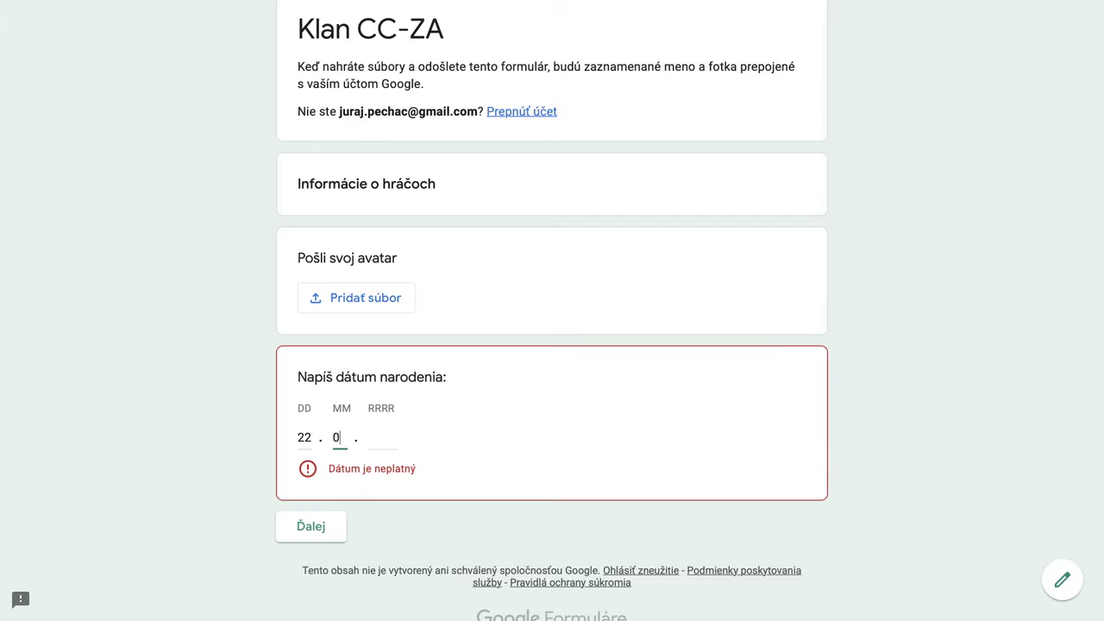
text(5)
click(382, 441)
text(196)
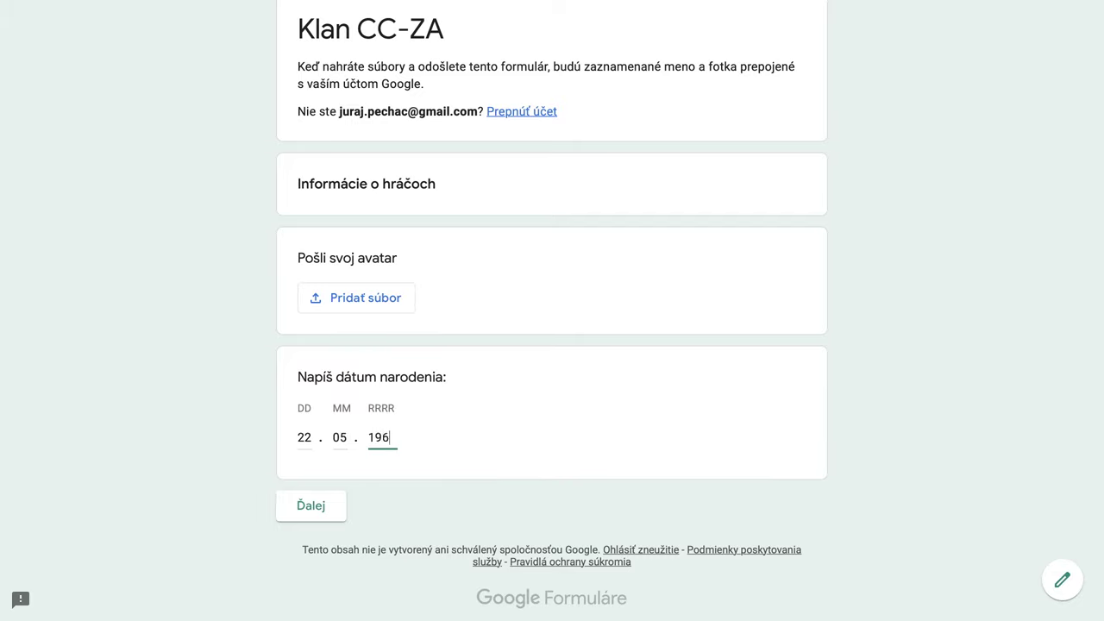
text(5)
click(320, 508)
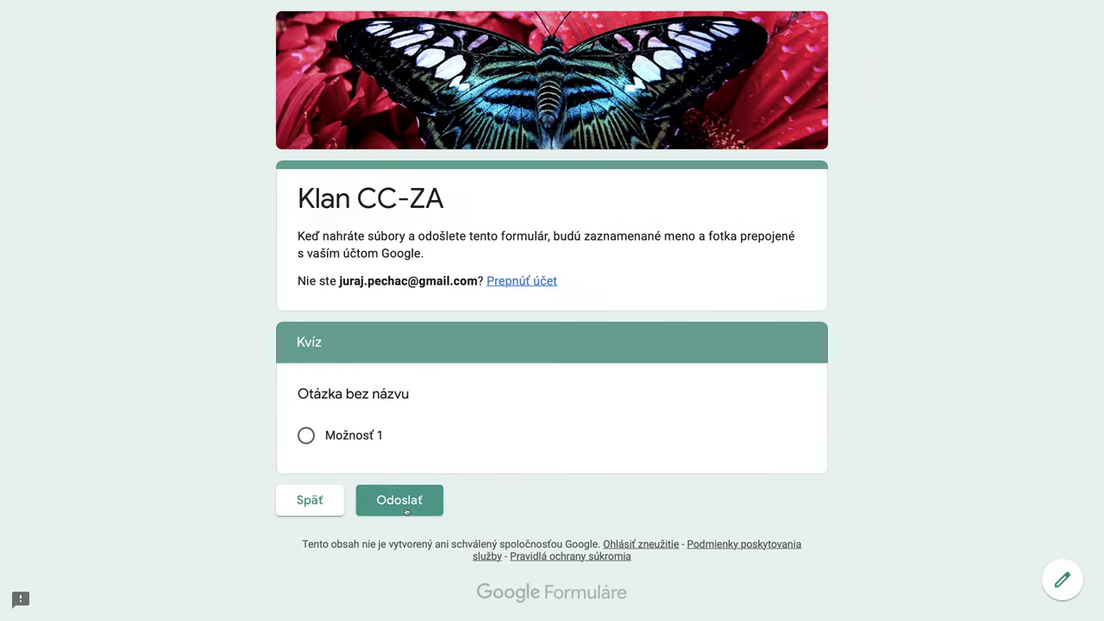
click(406, 504)
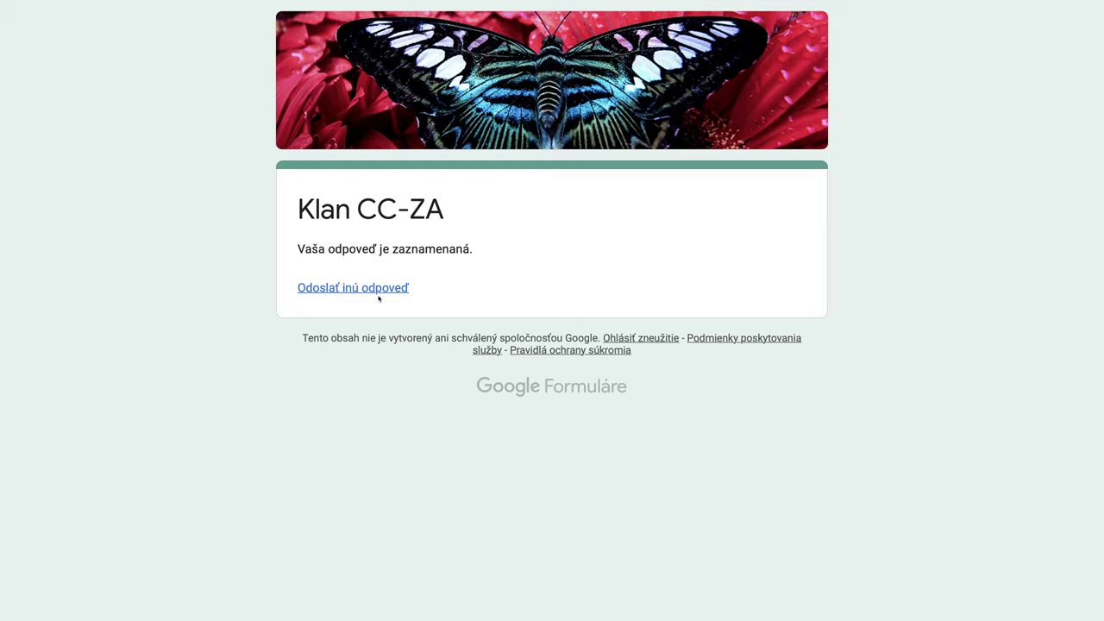
- Close the extra form tabs and examine how the birth-date answer is displayed in the response summary
mouse_move(677, 1)
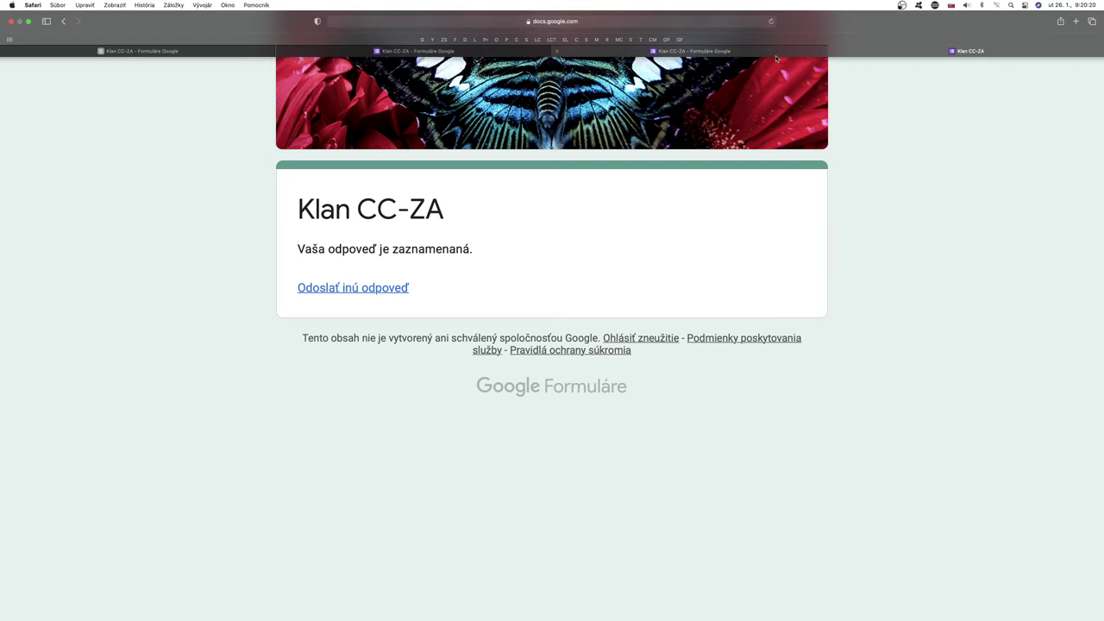
click(835, 51)
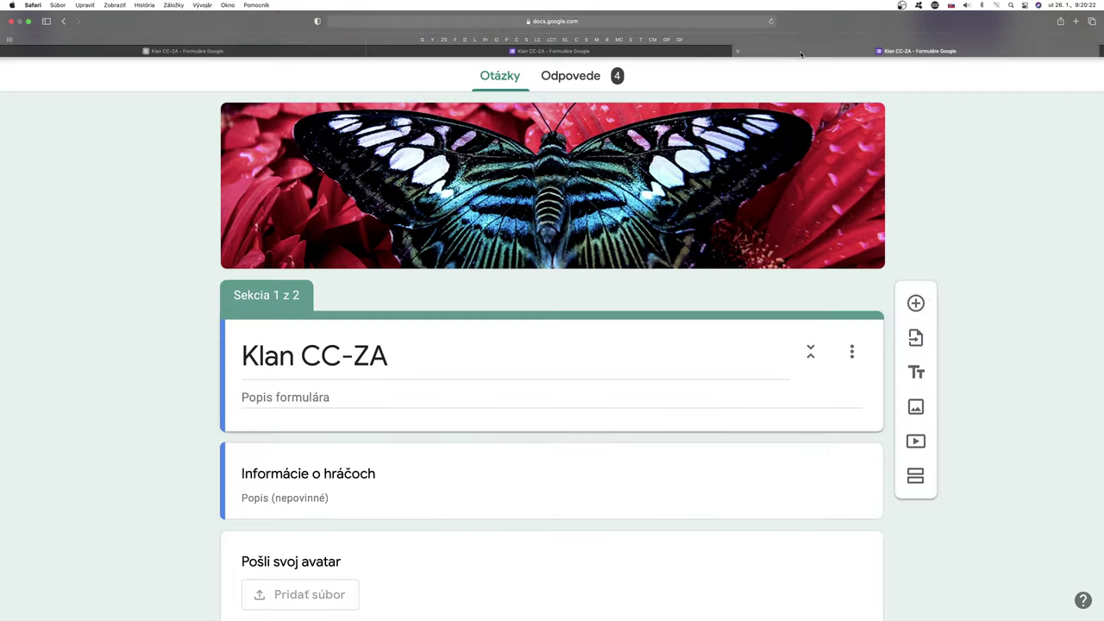
click(739, 51)
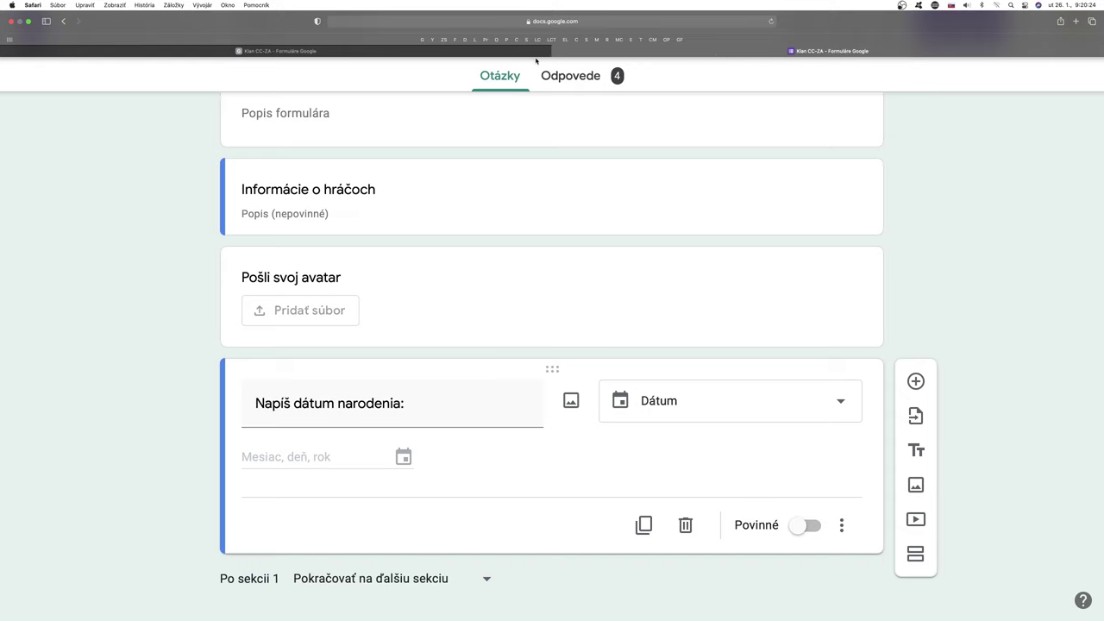
mouse_move(540, 56)
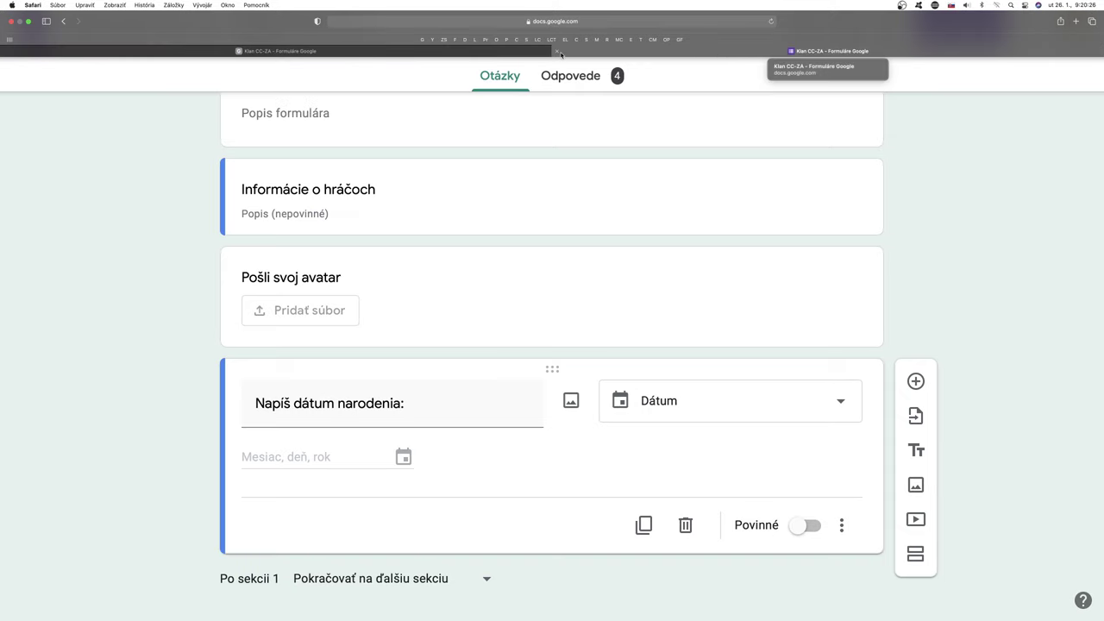
click(569, 75)
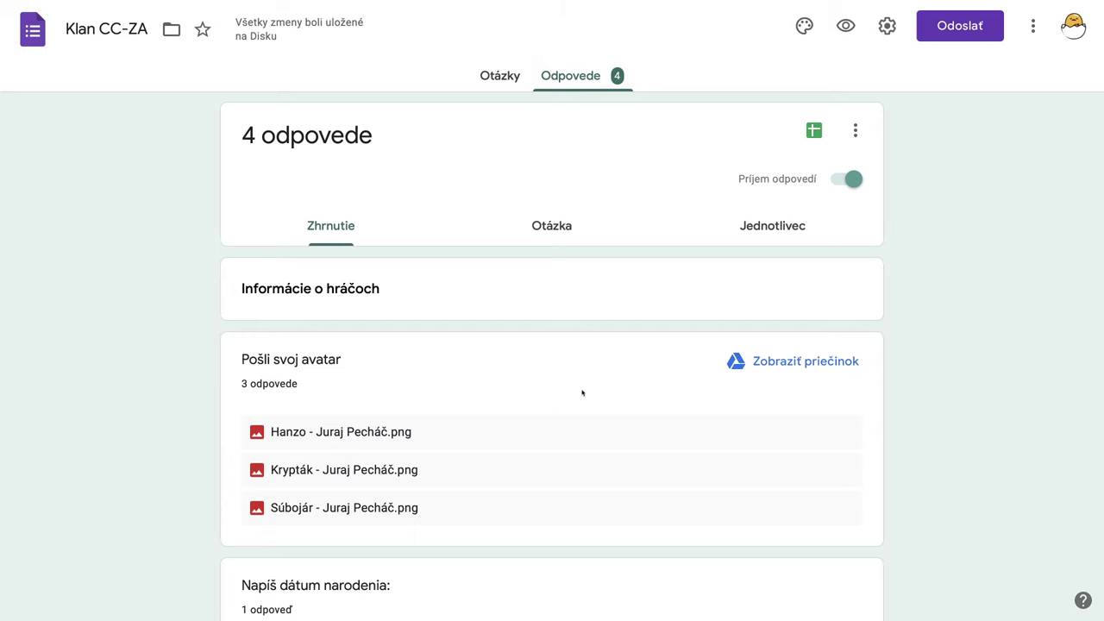
scroll(582, 389, down, 5)
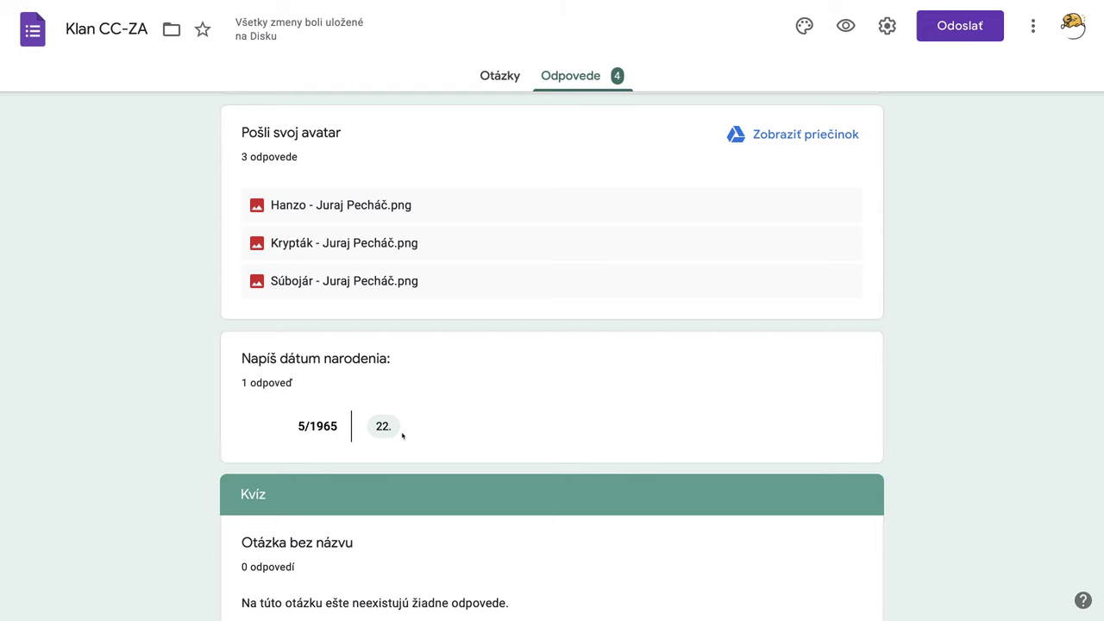
scroll(402, 435, up, 6)
- Add a question of type Čas below the Napíš dátum narodenia: question in section 1
click(508, 78)
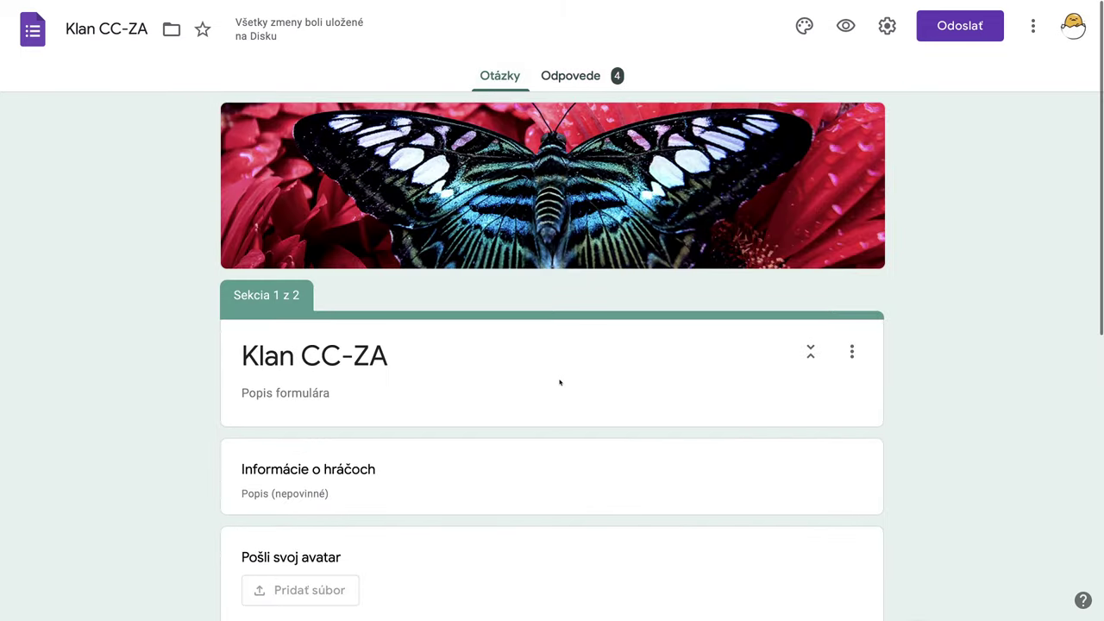
scroll(560, 382, down, 4)
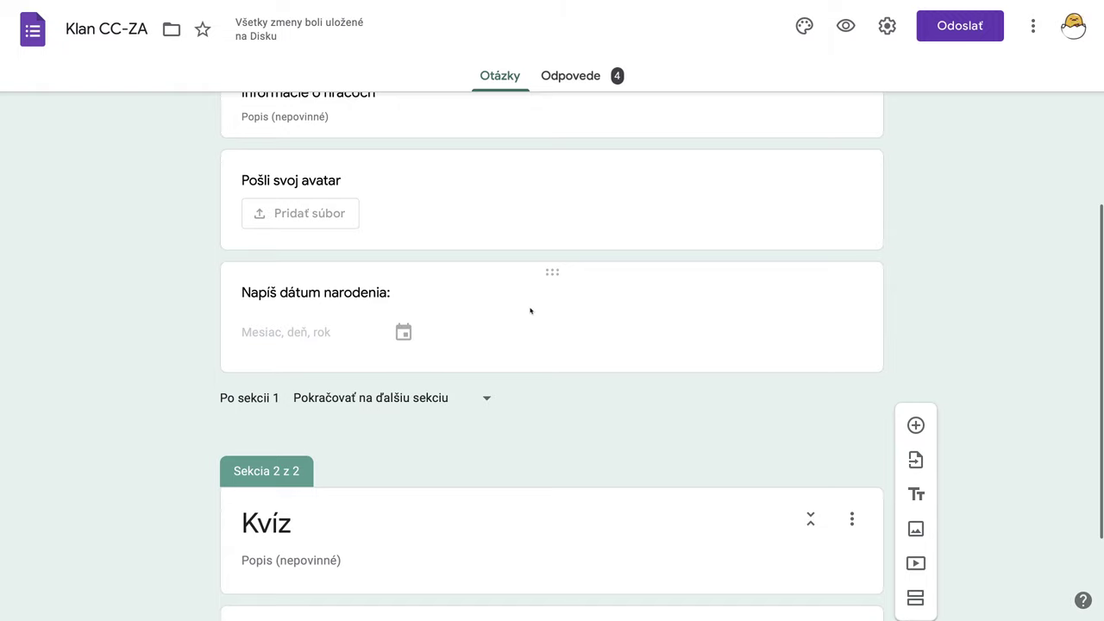
click(513, 309)
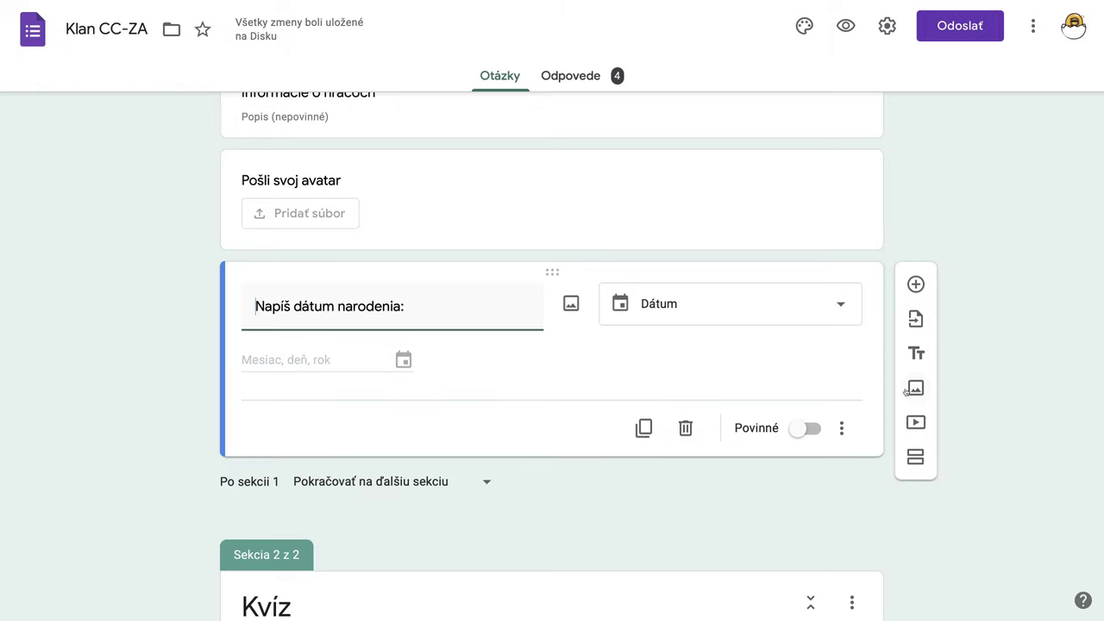
click(916, 285)
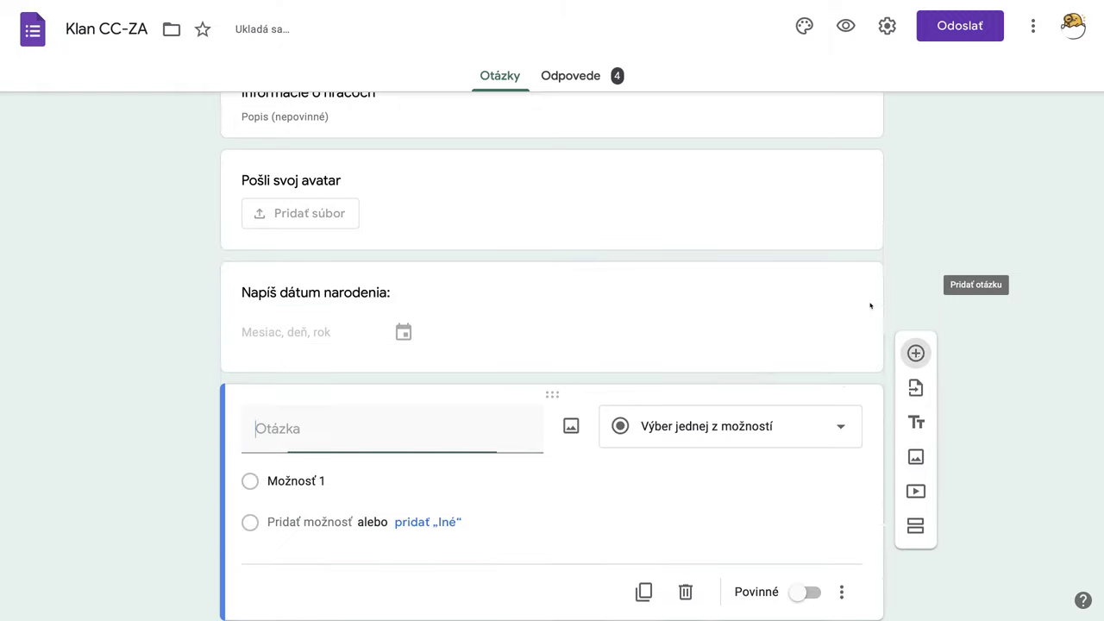
click(752, 316)
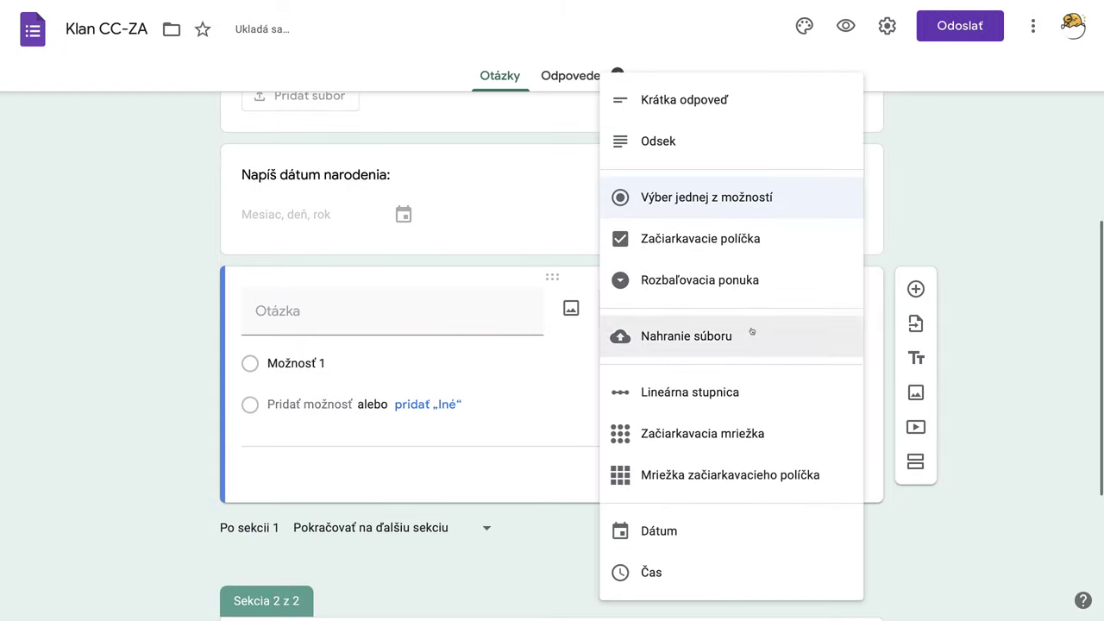
click(661, 572)
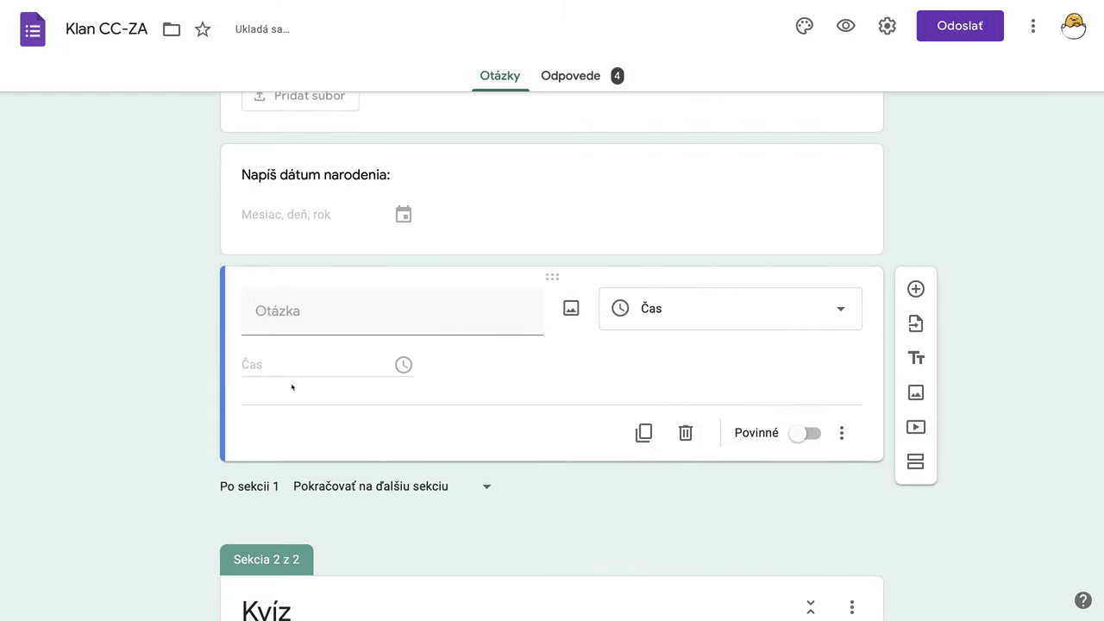
- Try the answer type Trvanie on the untitled time question, and set it back to Čas
click(841, 433)
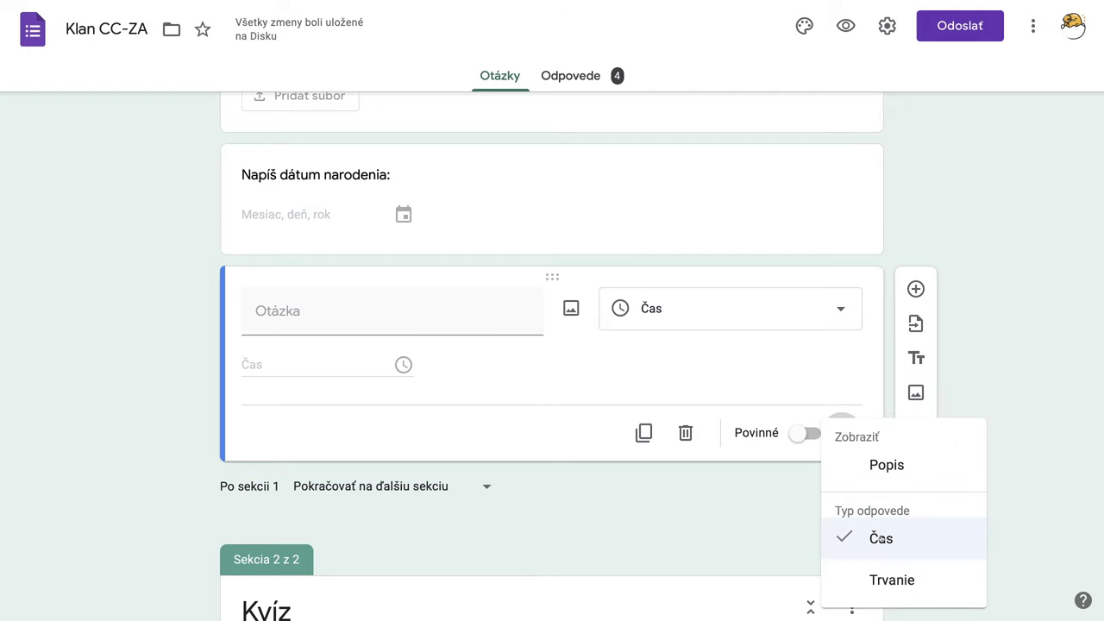
click(850, 584)
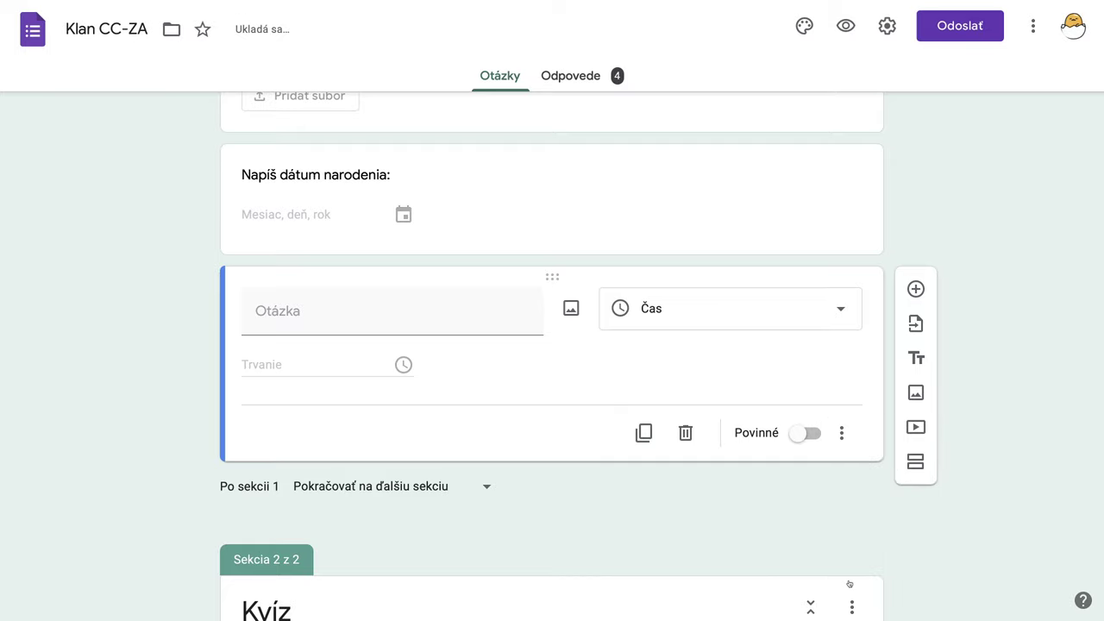
click(842, 433)
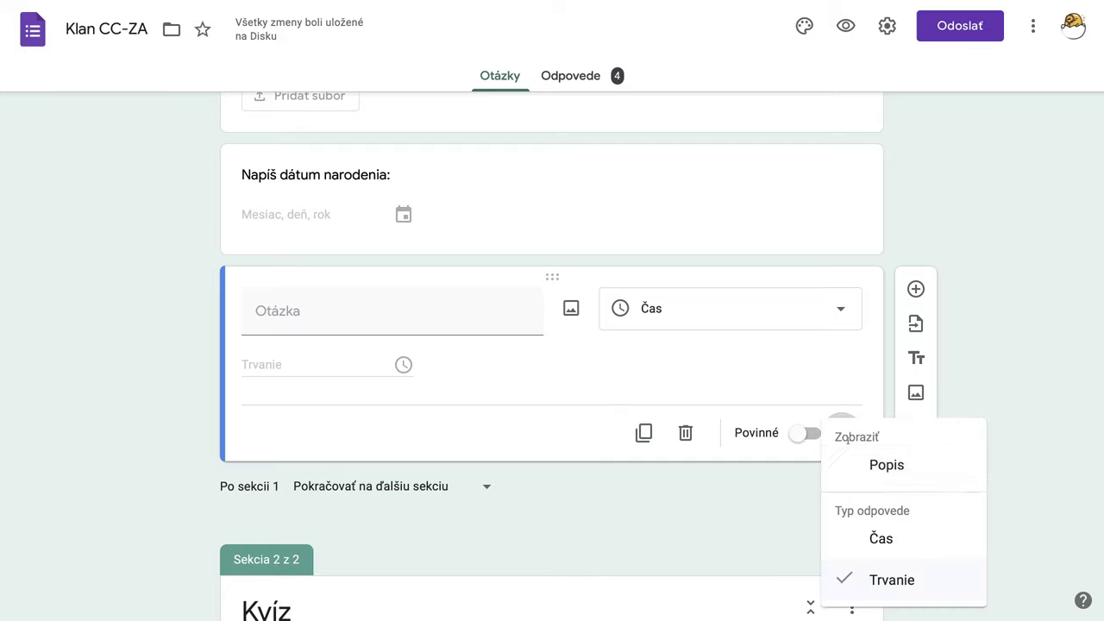
click(881, 540)
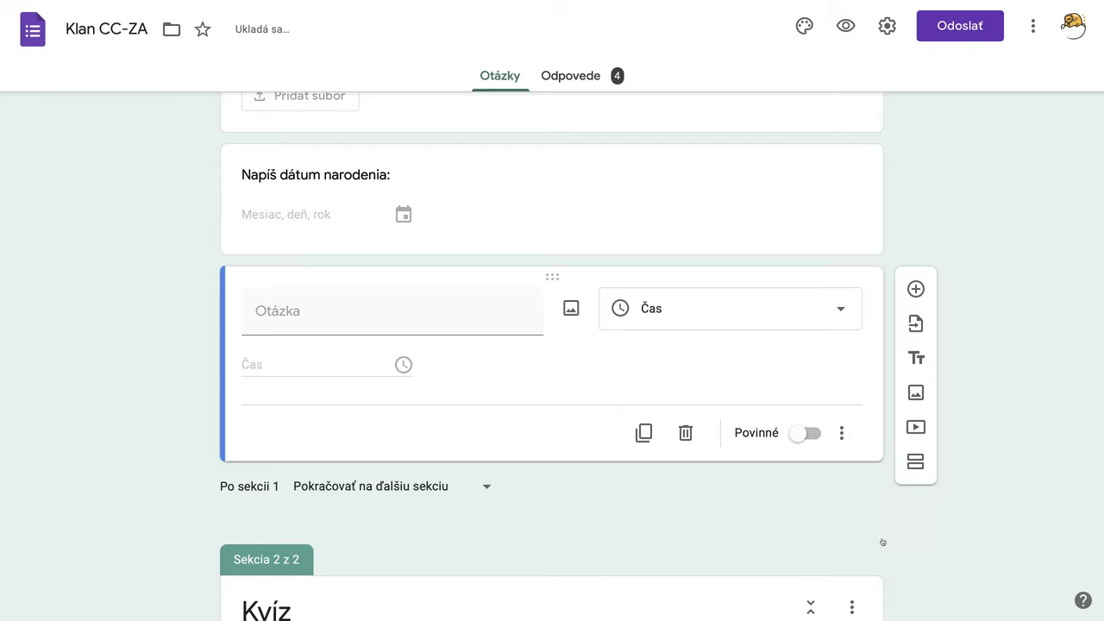
- Preview the form, answer the time question with 11:11 and submit the response
click(845, 26)
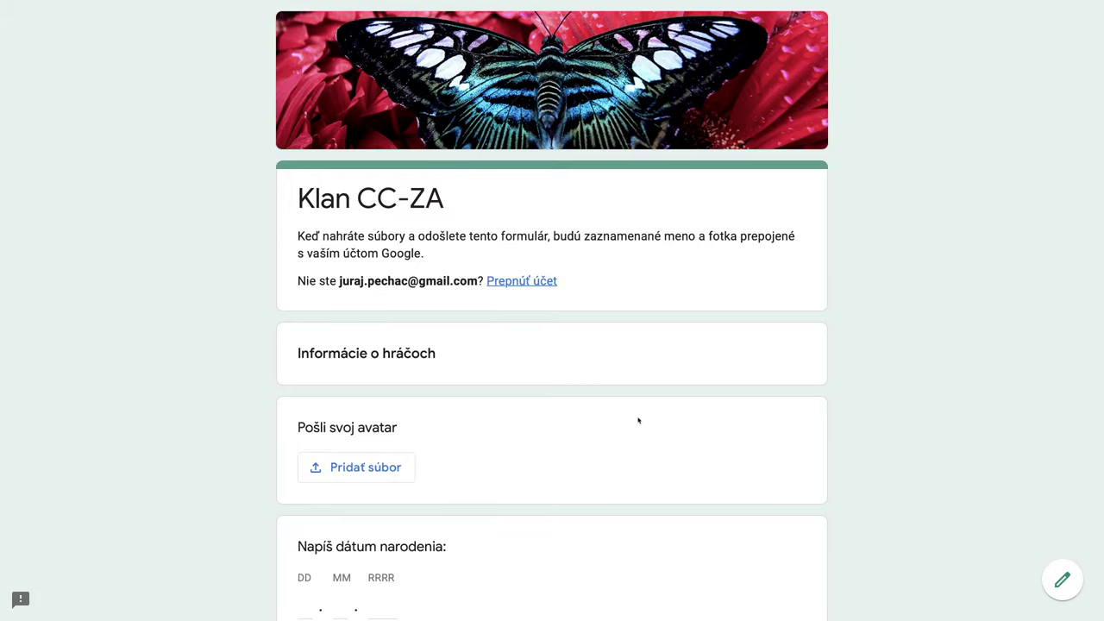
scroll(638, 419, down, 5)
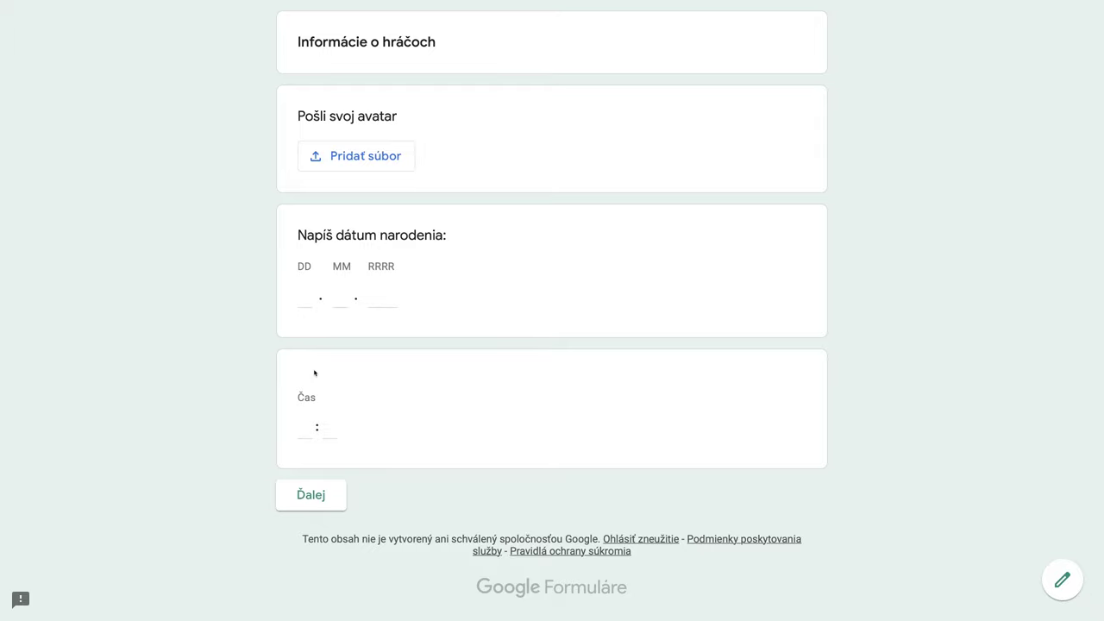
click(307, 432)
text(11)
click(332, 429)
text(11)
click(331, 498)
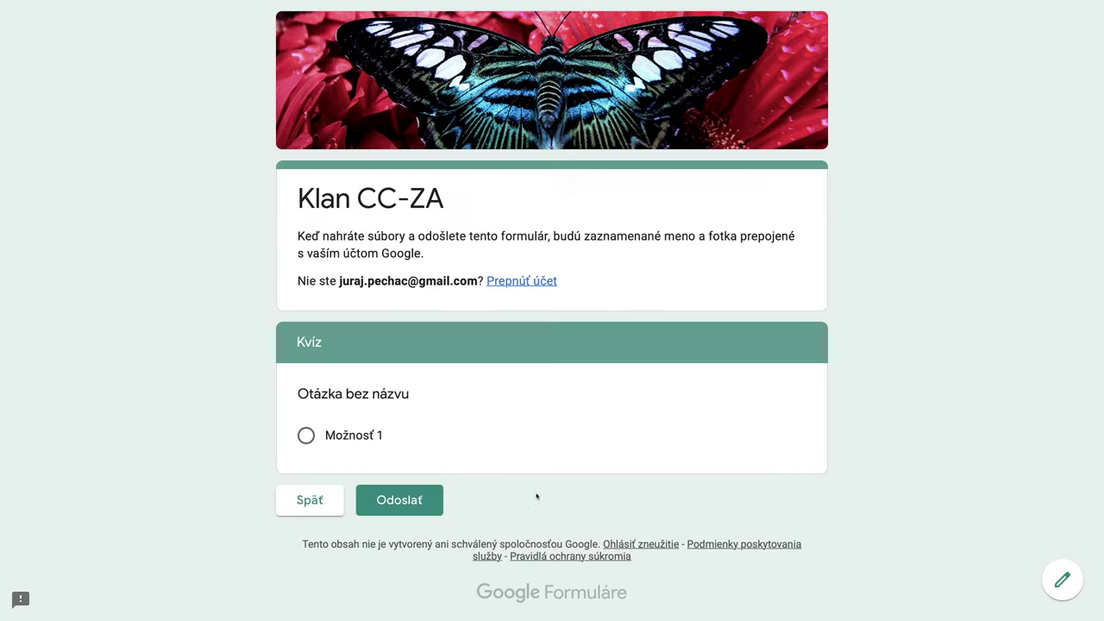
click(387, 500)
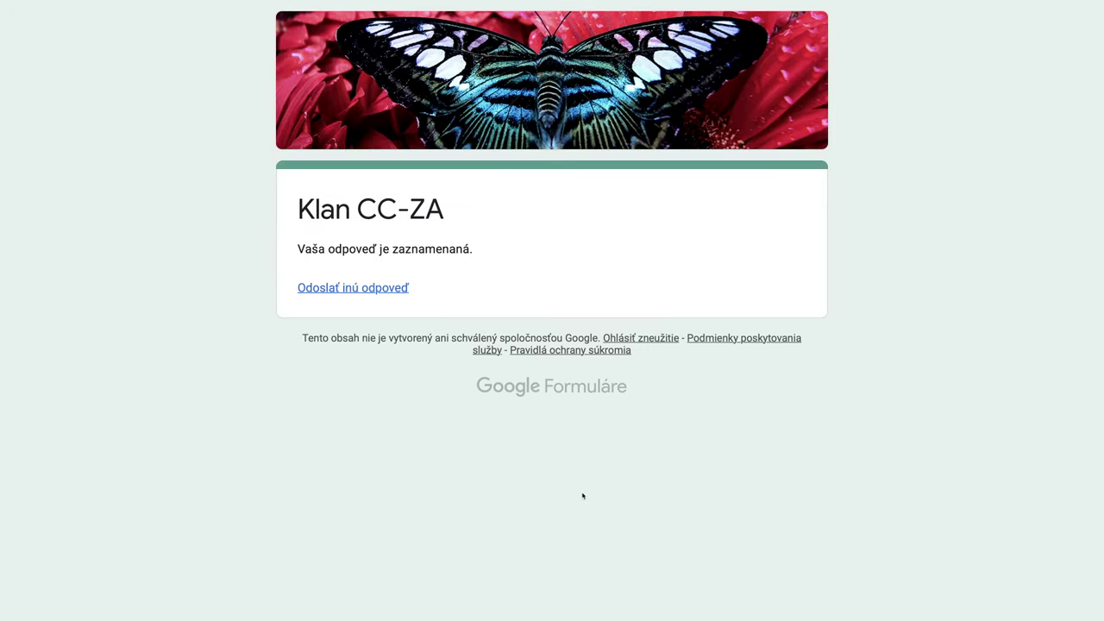
- Close the preview and examine how the time answer is displayed in the response summary
mouse_move(821, 3)
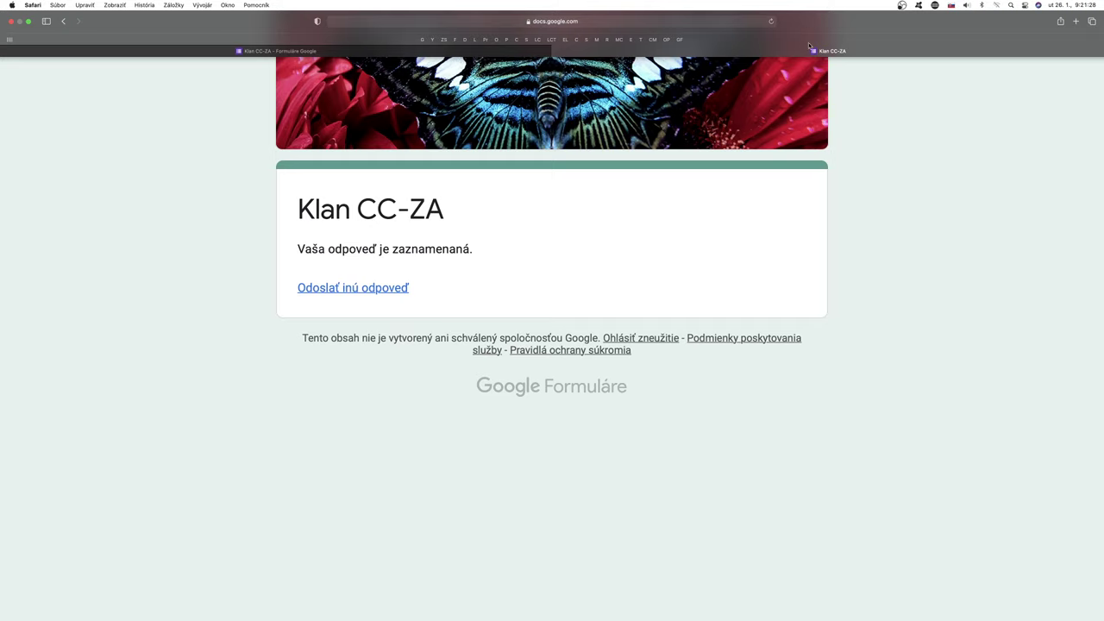
click(556, 54)
click(578, 80)
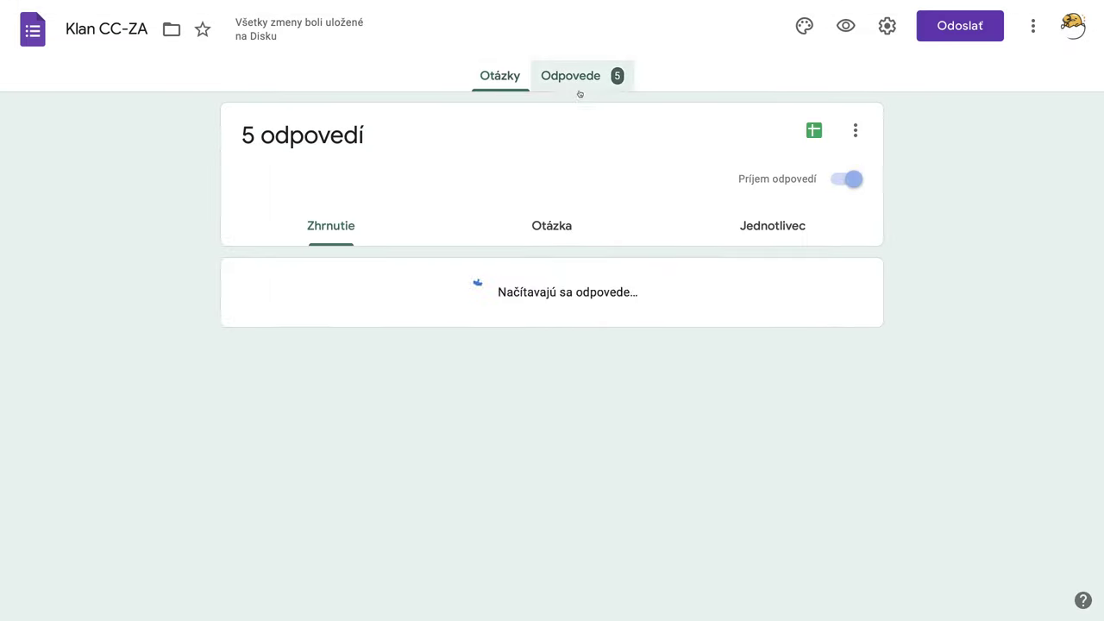
scroll(508, 365, down, 4)
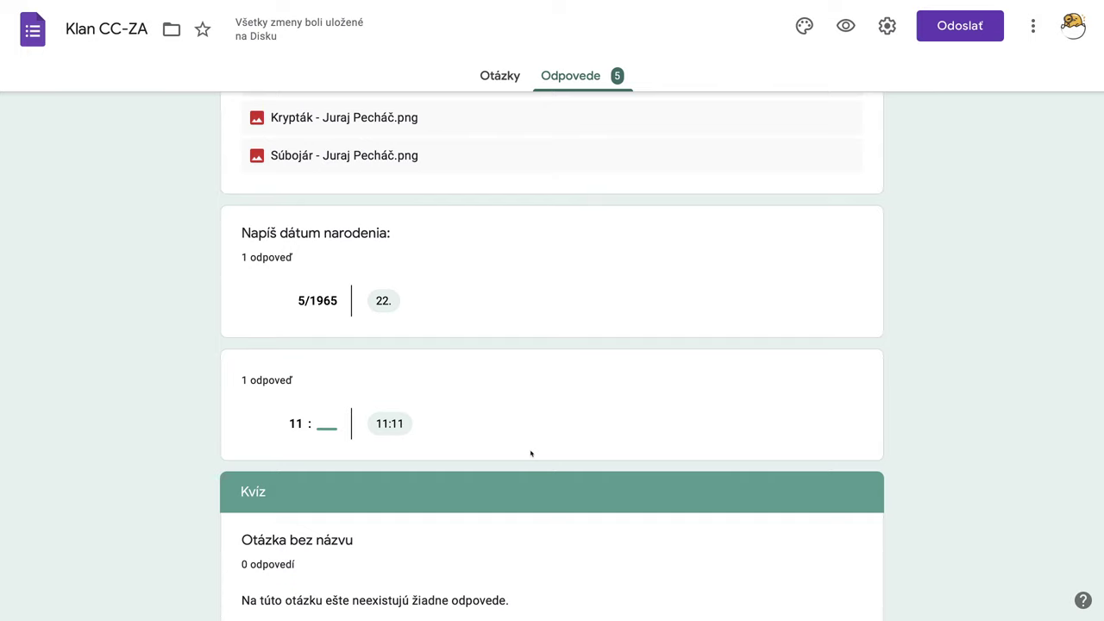
scroll(531, 453, down, 2)
scroll(528, 453, up, 1)
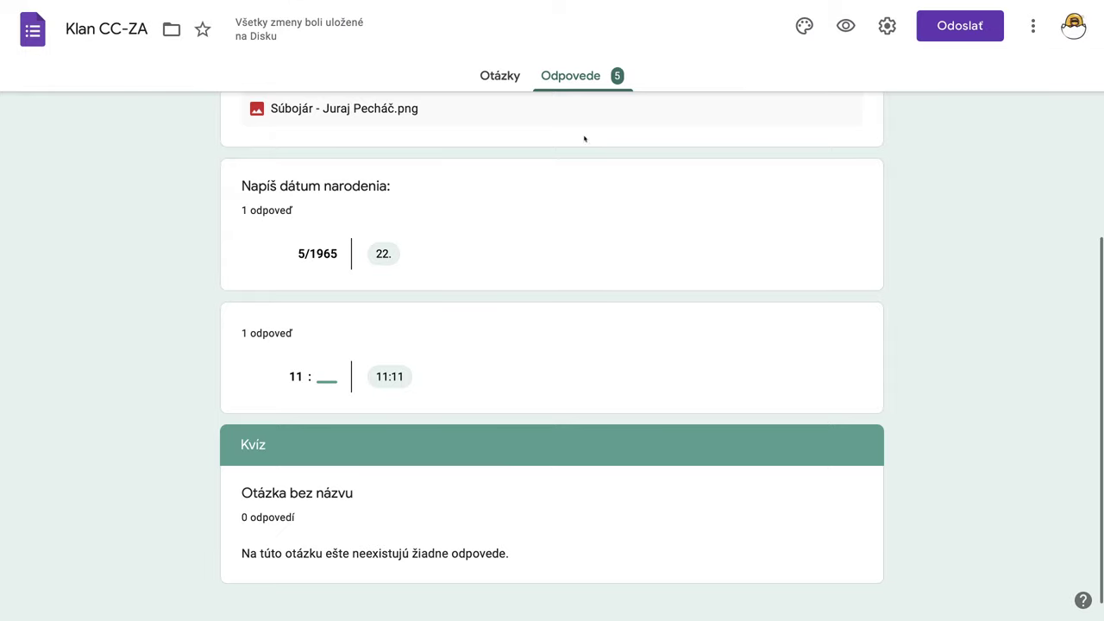
- Preview the form, answer the untitled time question with 11:15 and submit the response
click(846, 26)
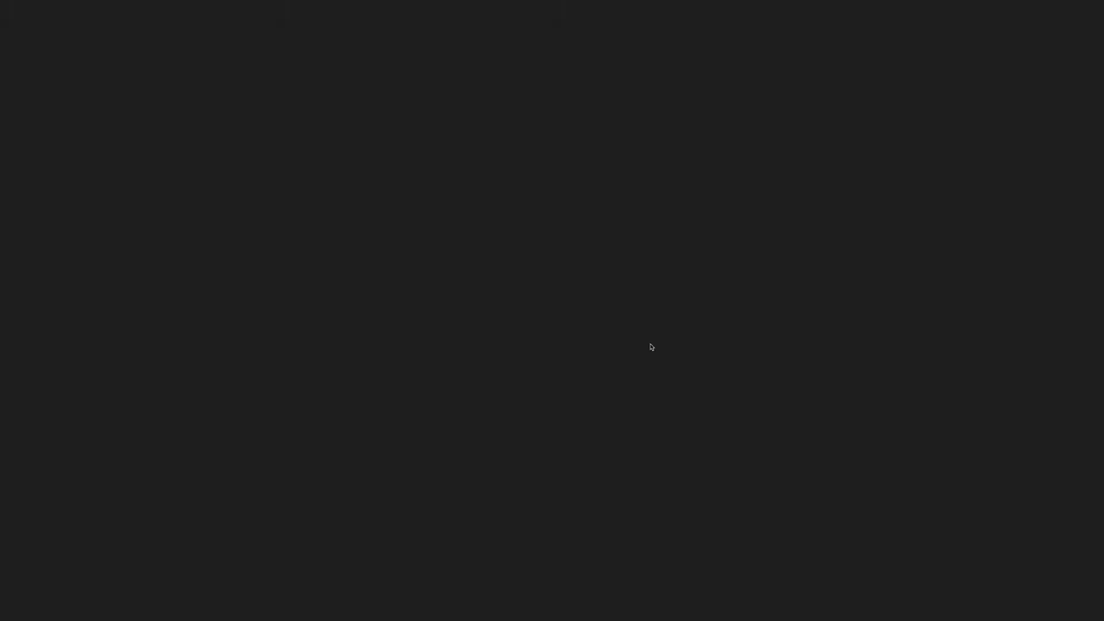
scroll(644, 365, down, 4)
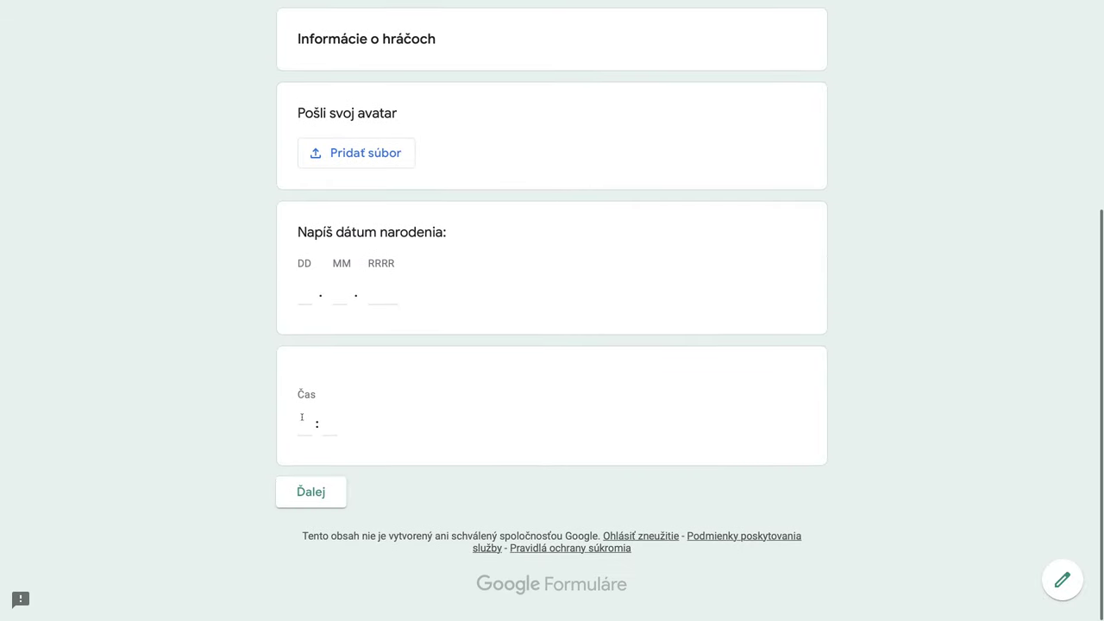
click(304, 425)
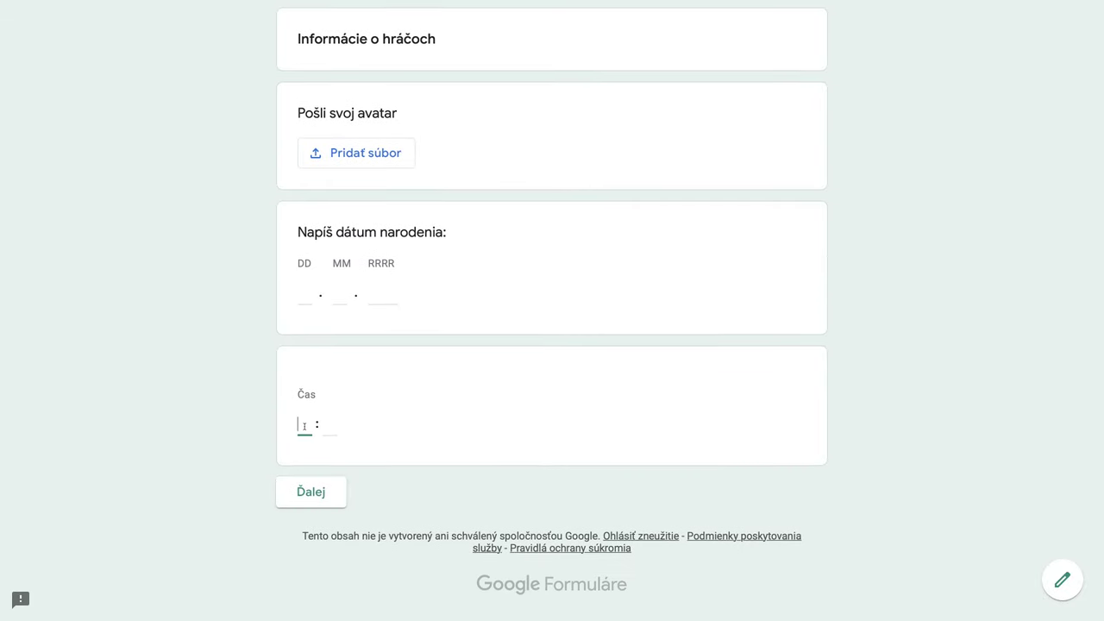
text(11)
click(333, 425)
text(15)
click(316, 492)
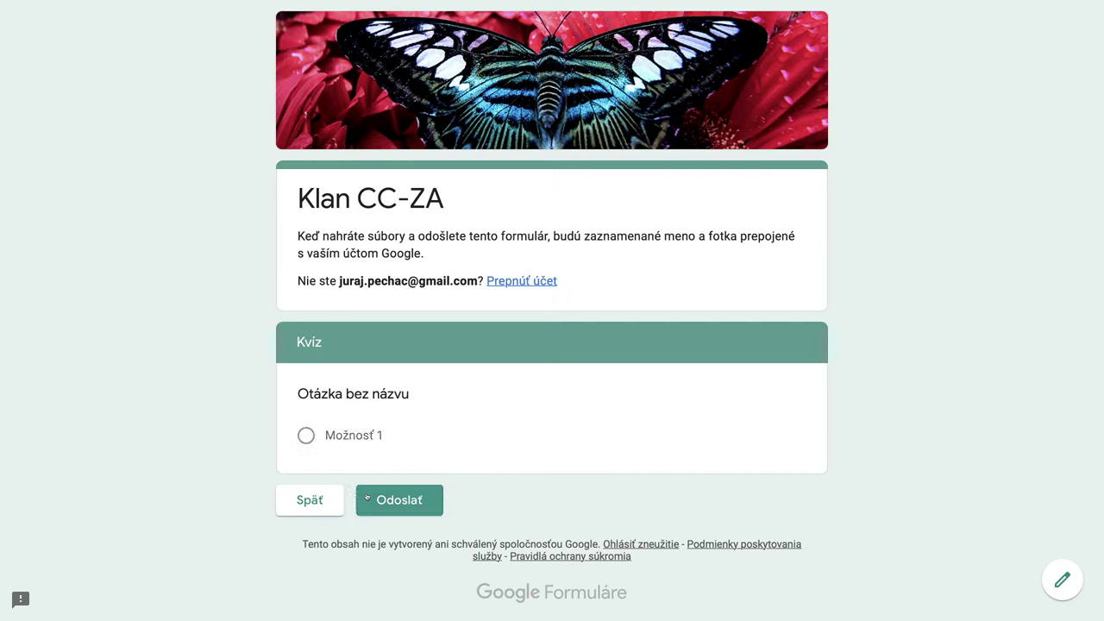
click(413, 504)
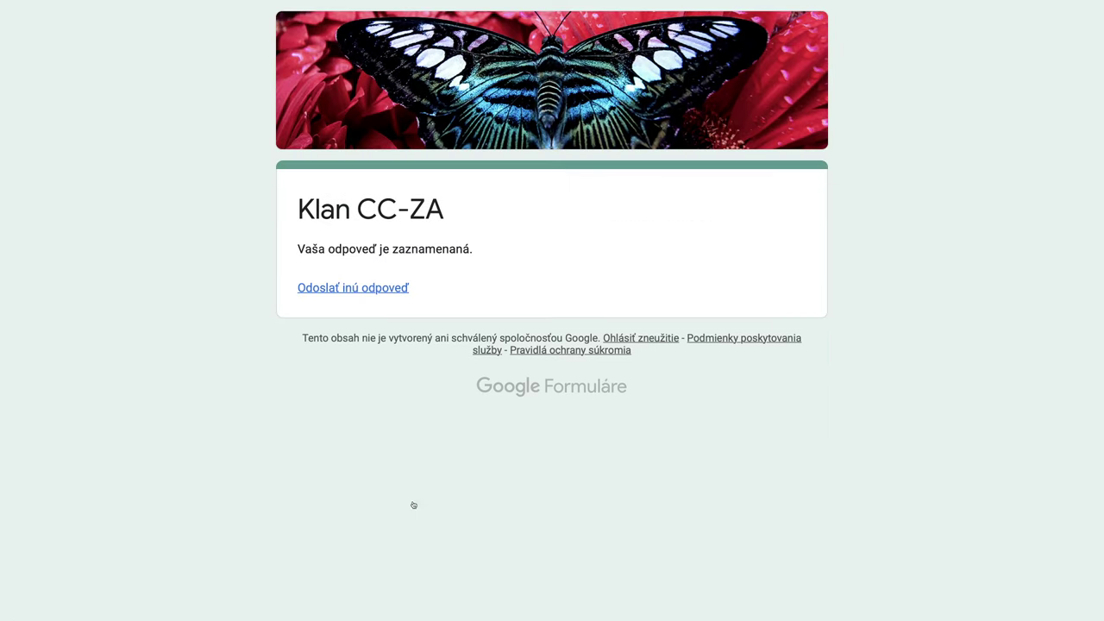
- Close the preview and examine how the time answers sharing the same hour are grouped in the response summary
mouse_move(715, 37)
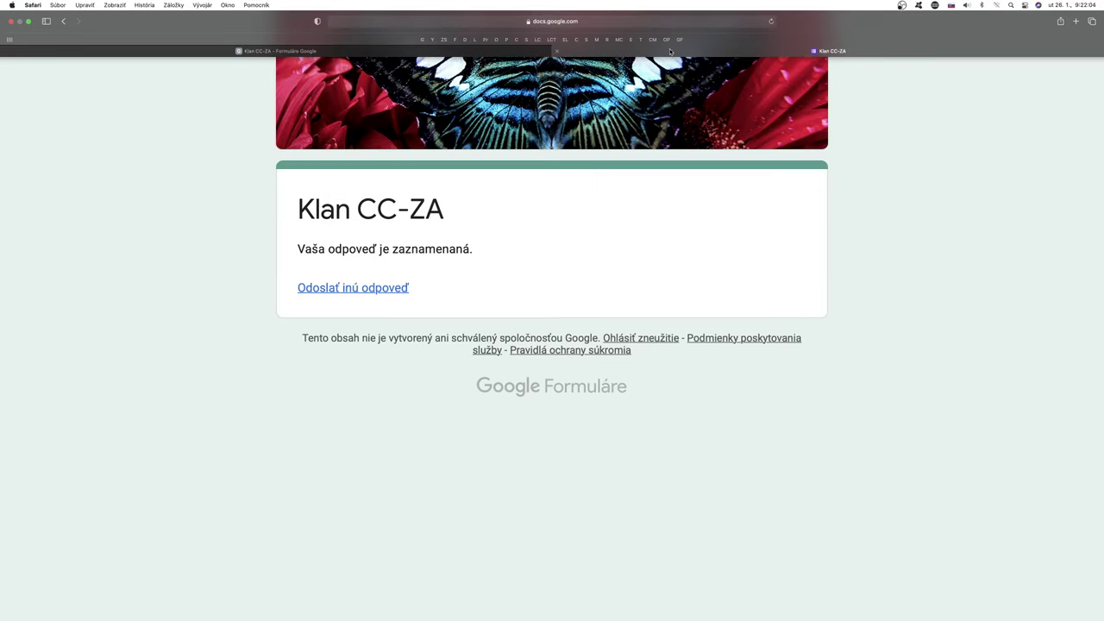
click(564, 53)
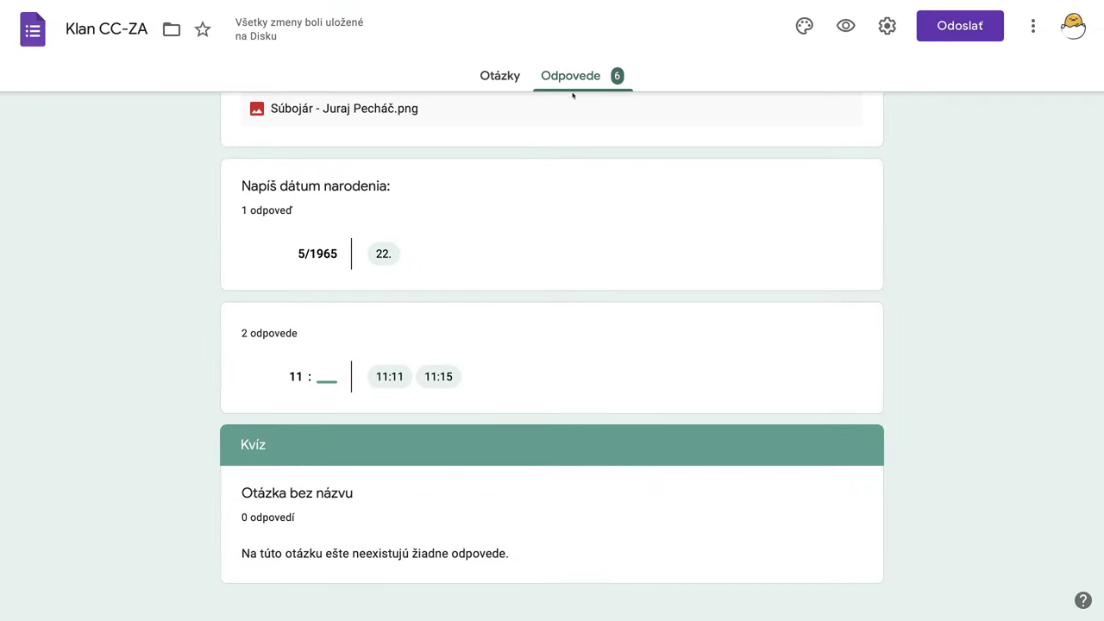
scroll(582, 336, down, 1)
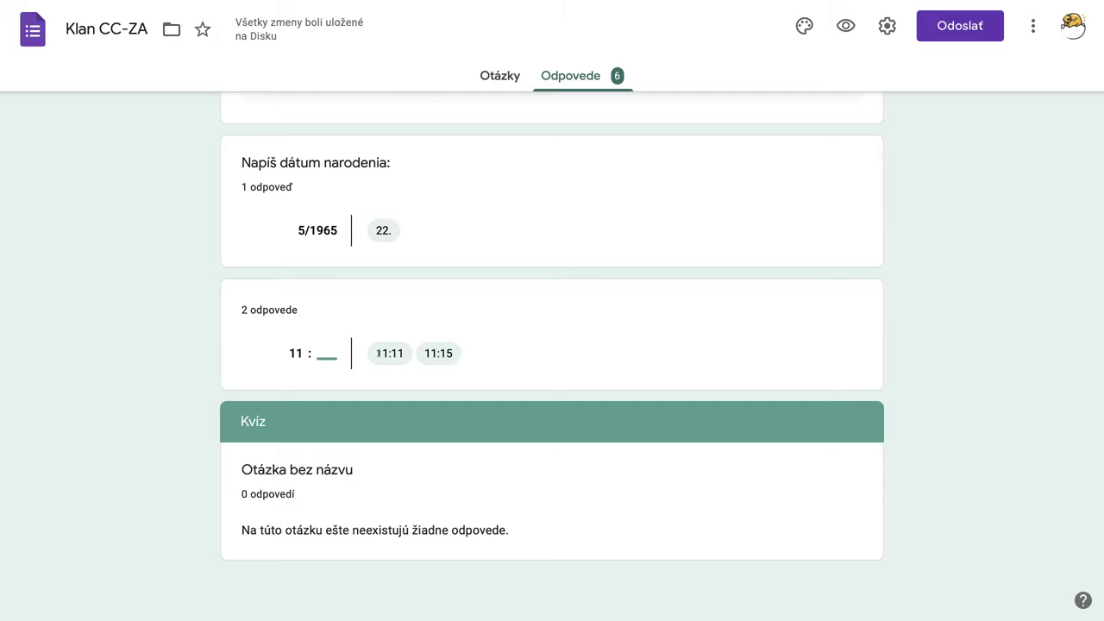
drag(376, 354, 399, 354)
- Title the untitled time question in section 1 "O koľkej sa stretneme?"
click(500, 76)
scroll(342, 494, down, 3)
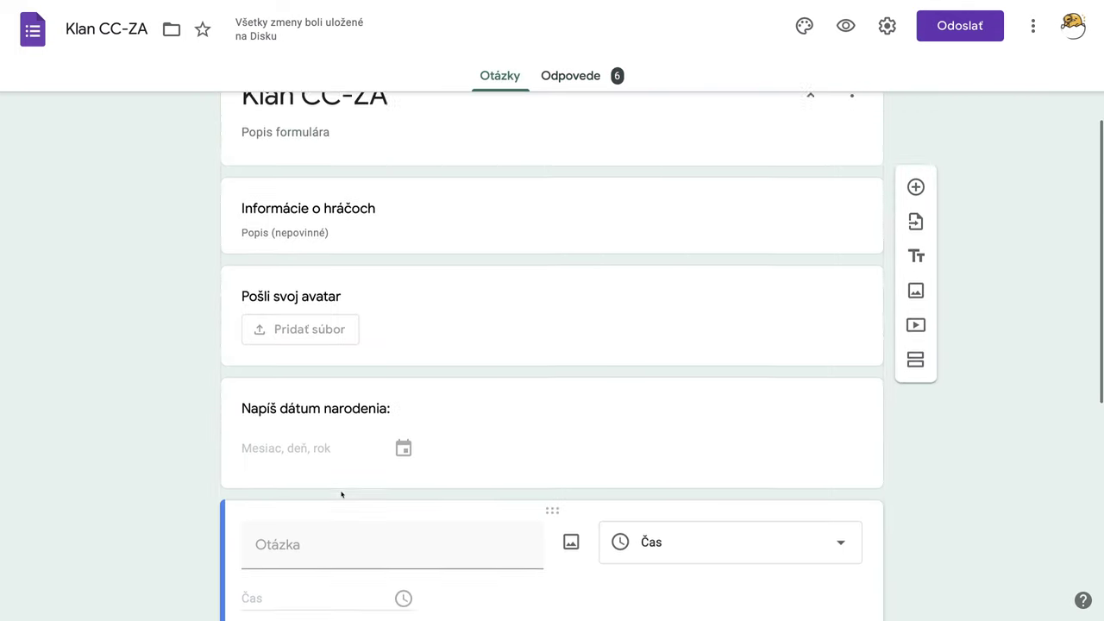
scroll(342, 495, down, 3)
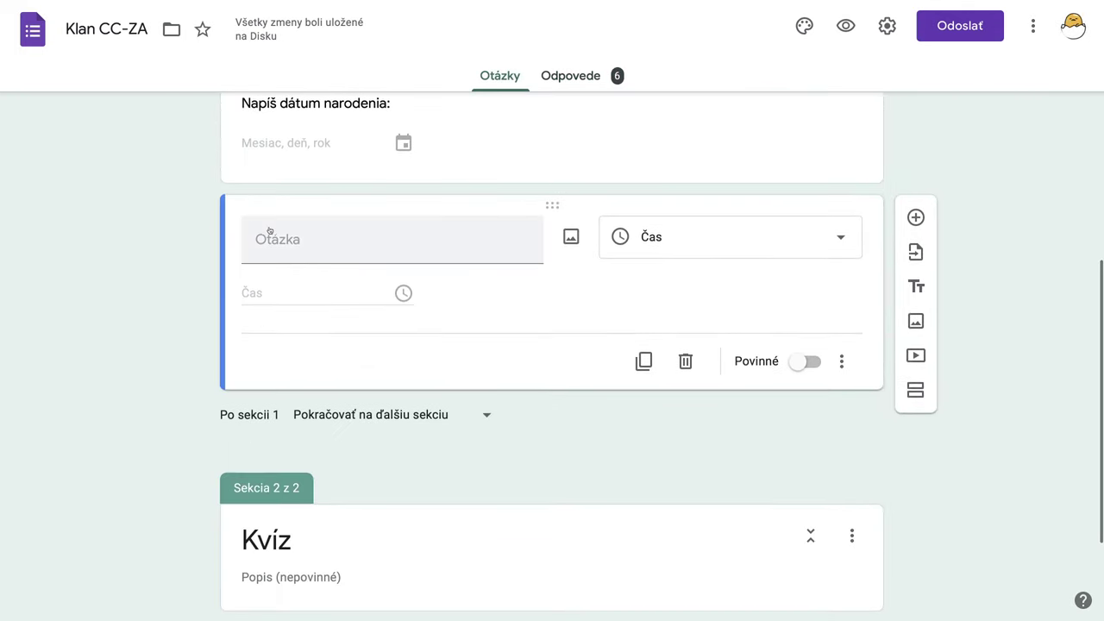
click(271, 245)
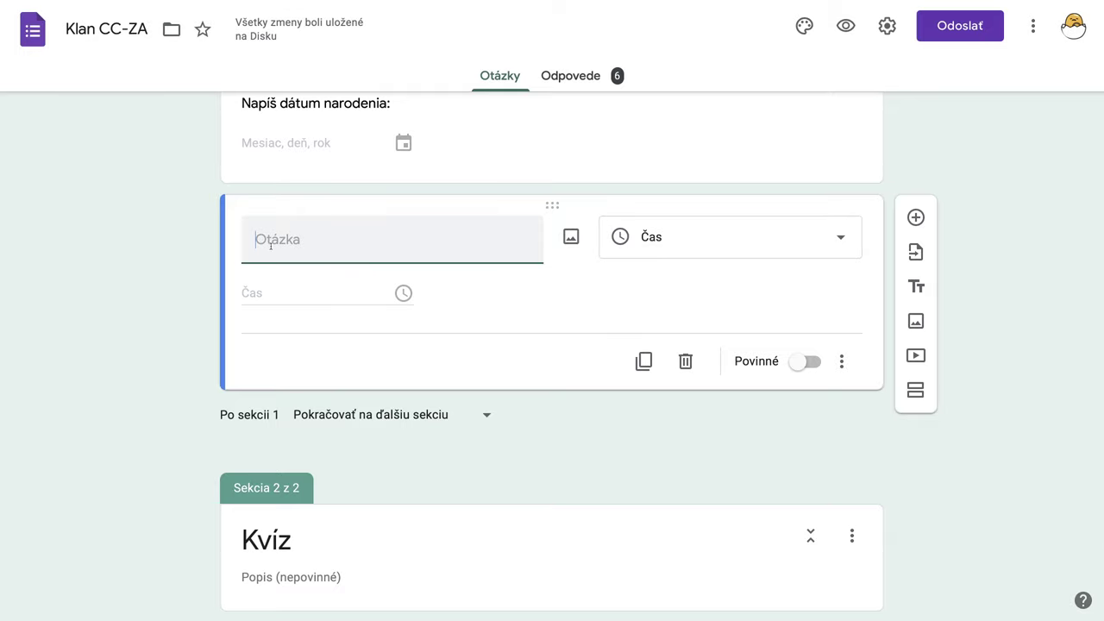
text(O koľk)
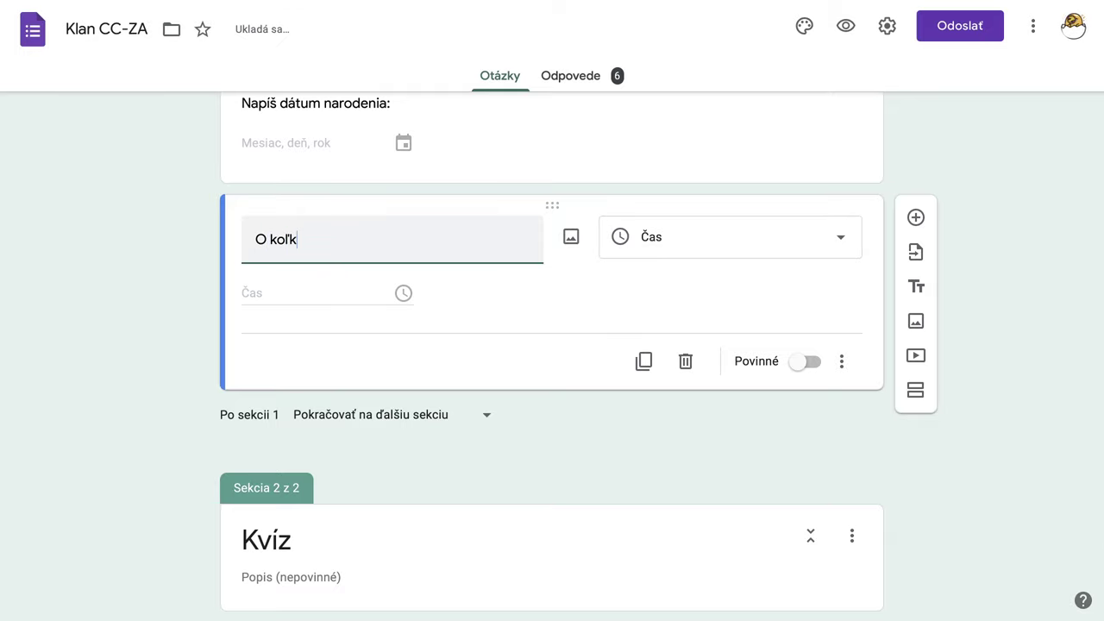
text(ej sa s)
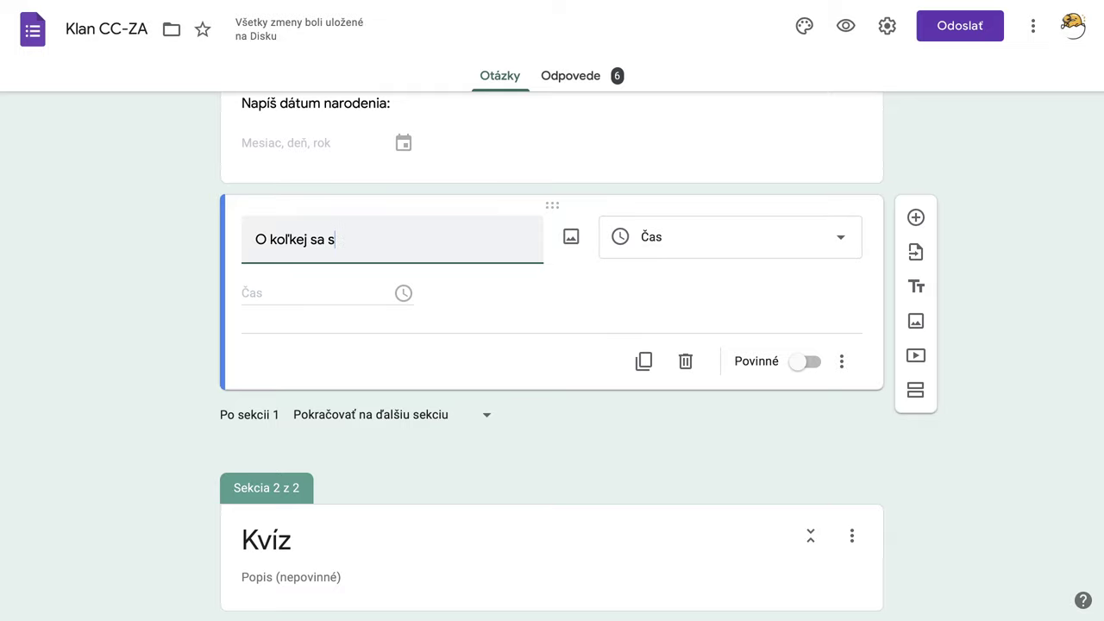
text(tretn)
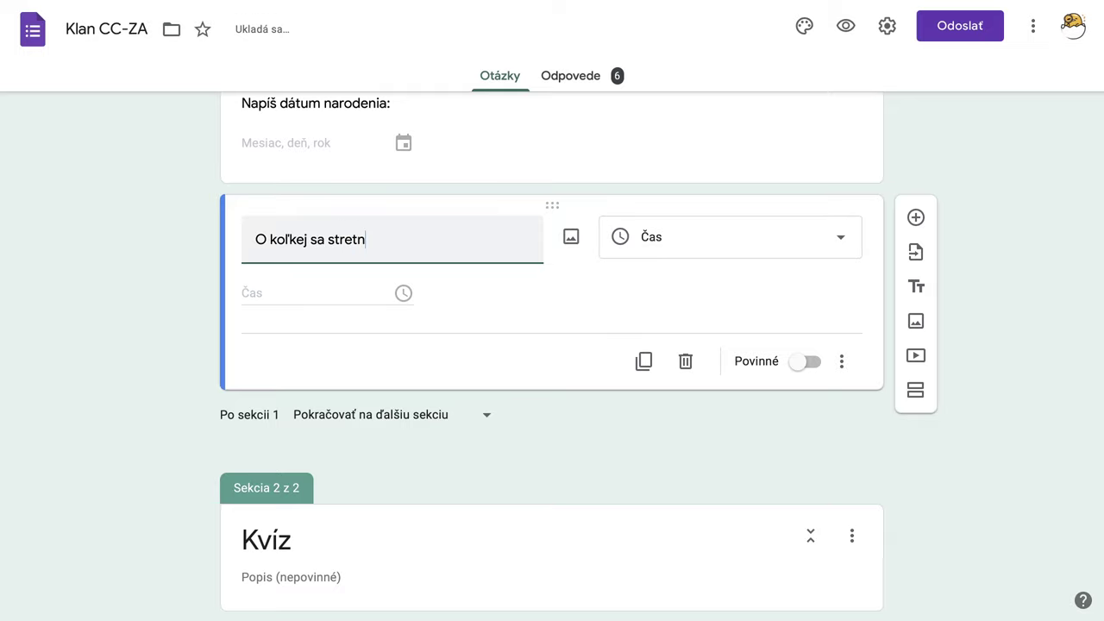
text(eme?)
- Preview the form, answer O koľkej sa stretneme? with 12:59 and submit the response
click(845, 26)
scroll(460, 465, down, 3)
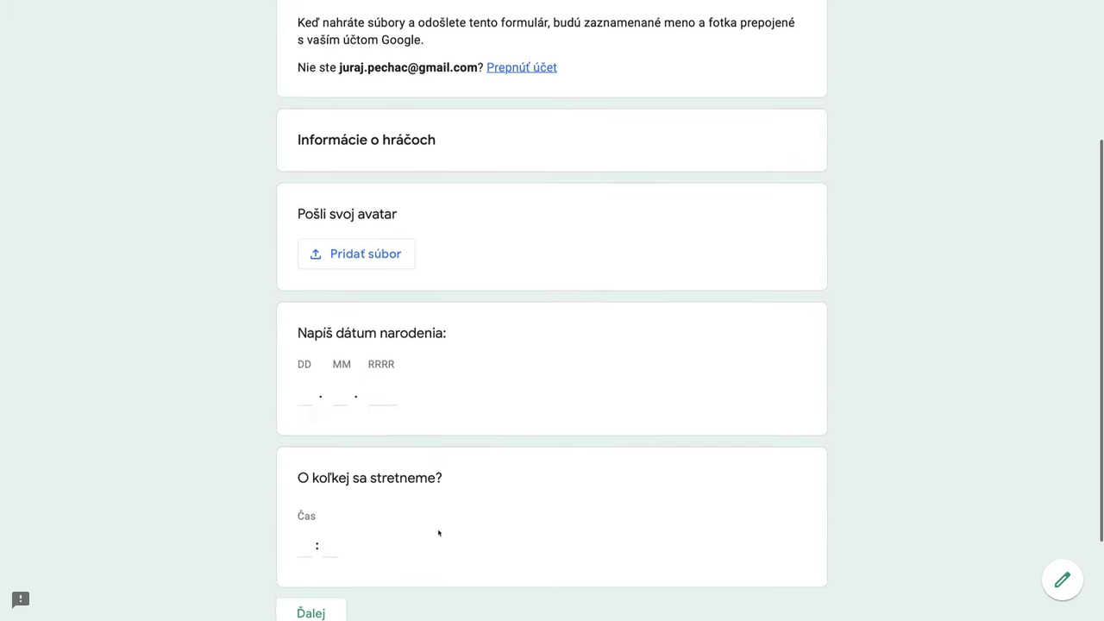
scroll(439, 533, down, 2)
click(305, 422)
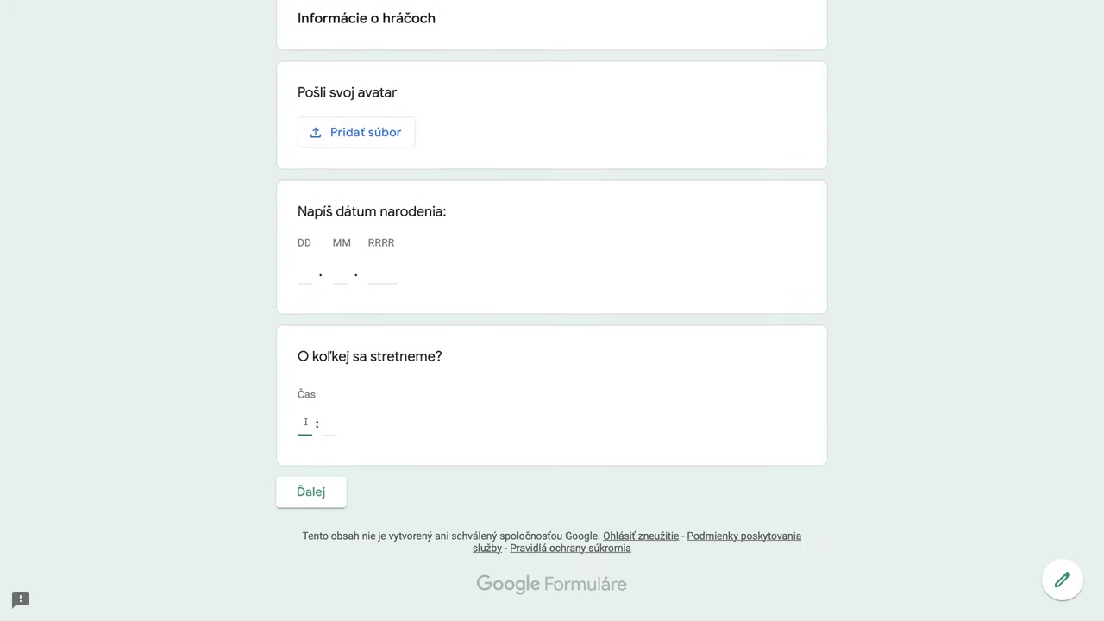
text(12)
click(330, 426)
text(59)
click(324, 495)
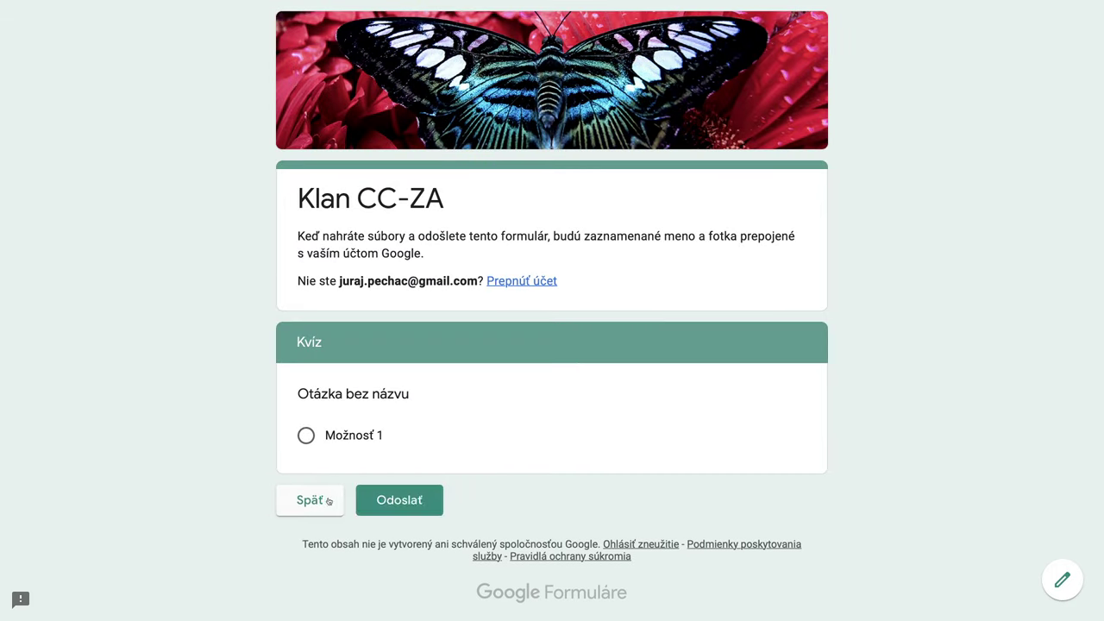
click(409, 500)
- Close the preview and examine the answers to O koľkej sa stretneme? in the response summary
mouse_move(690, 4)
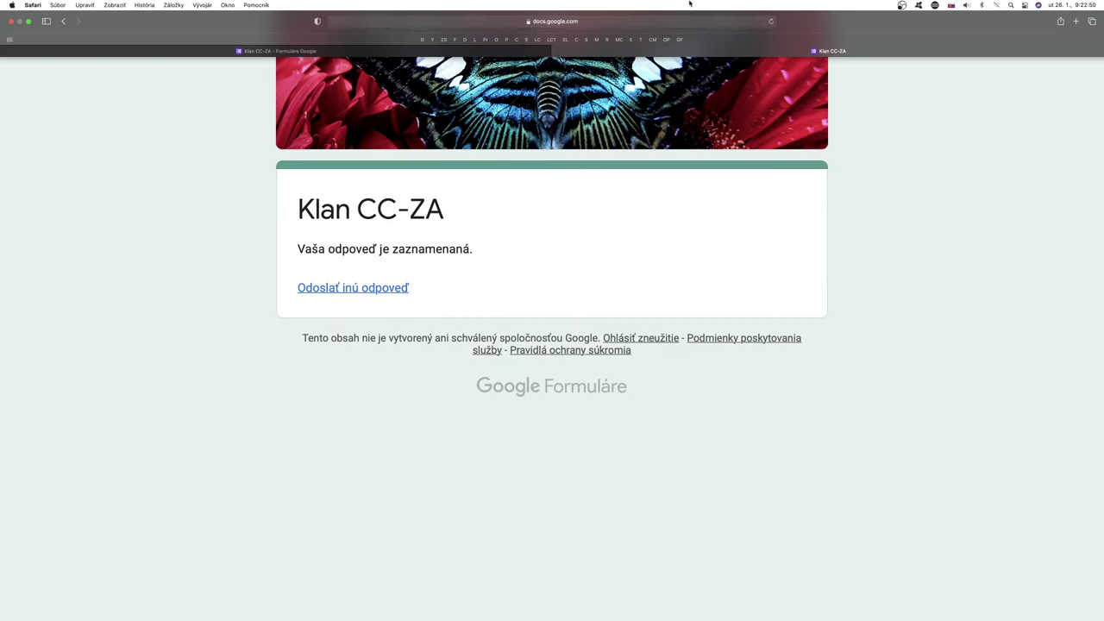
click(557, 52)
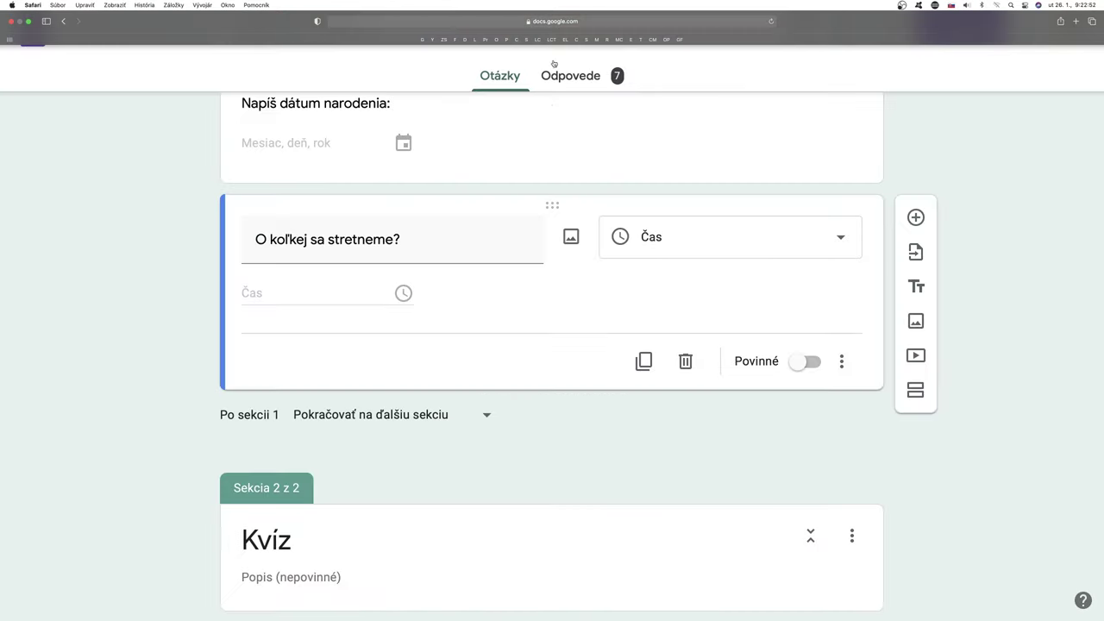
click(570, 75)
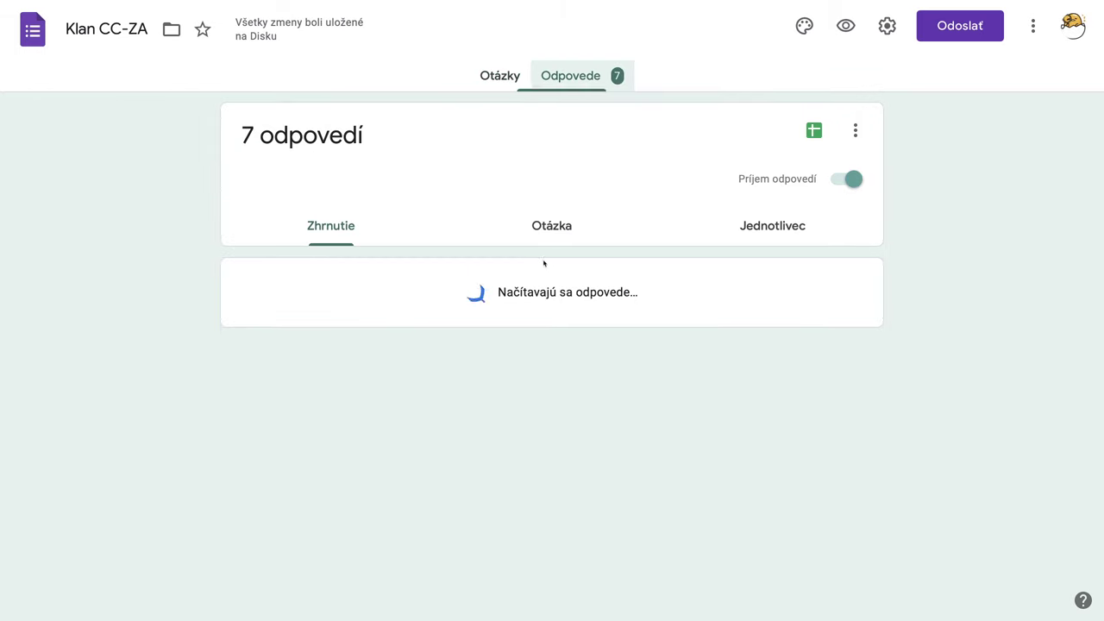
scroll(547, 293, down, 3)
scroll(547, 298, down, 5)
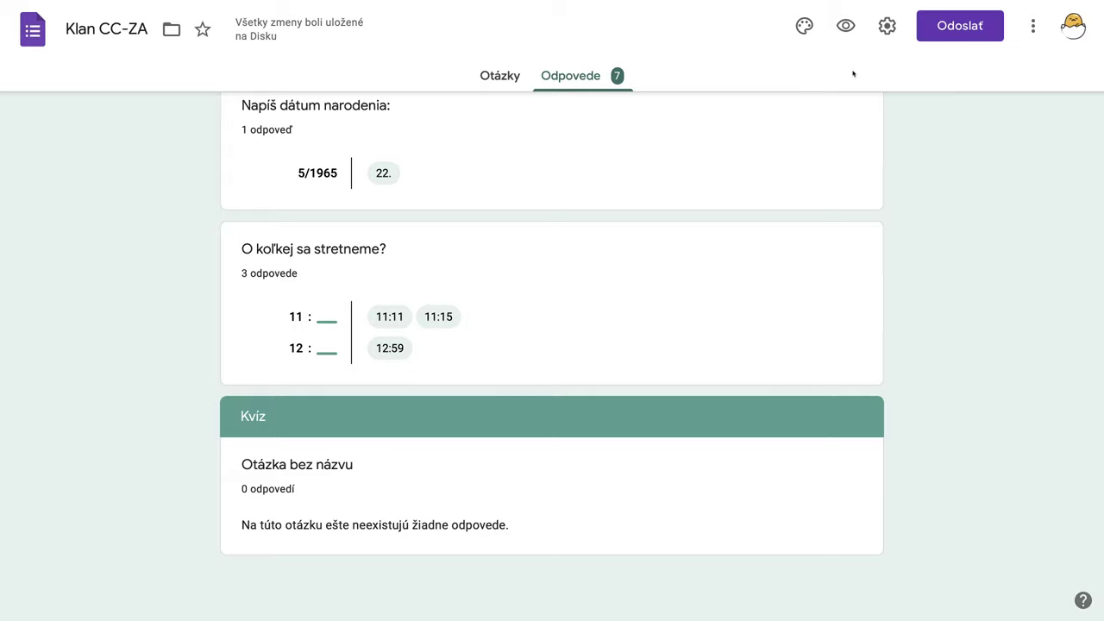
- Submit another preview response with the same meeting time, 12:59, and return to the response summary
click(845, 26)
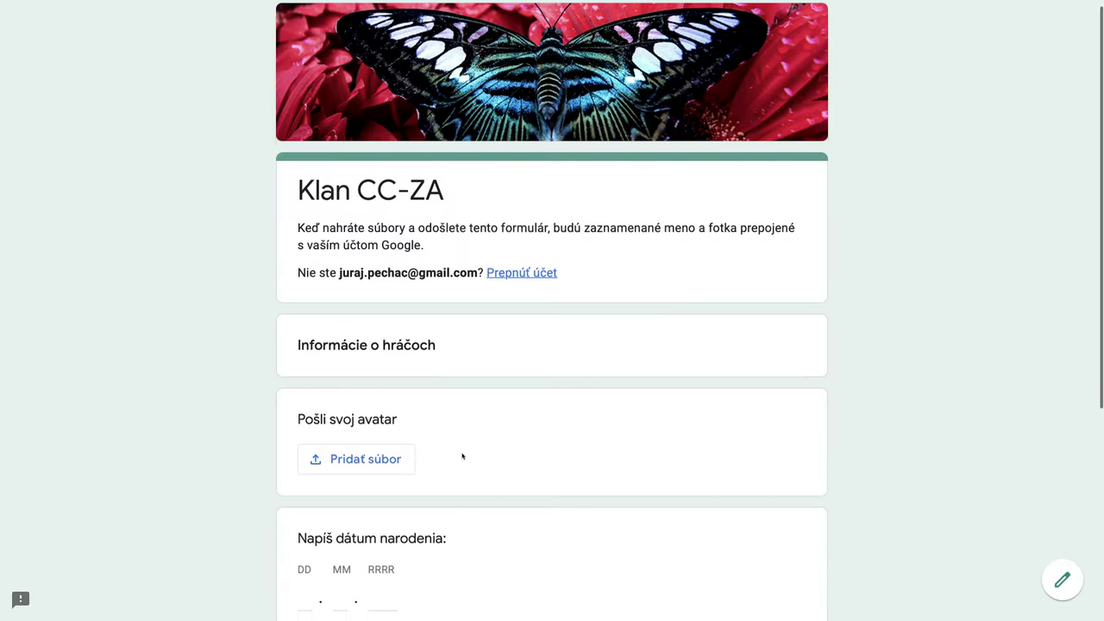
scroll(463, 457, down, 4)
click(304, 430)
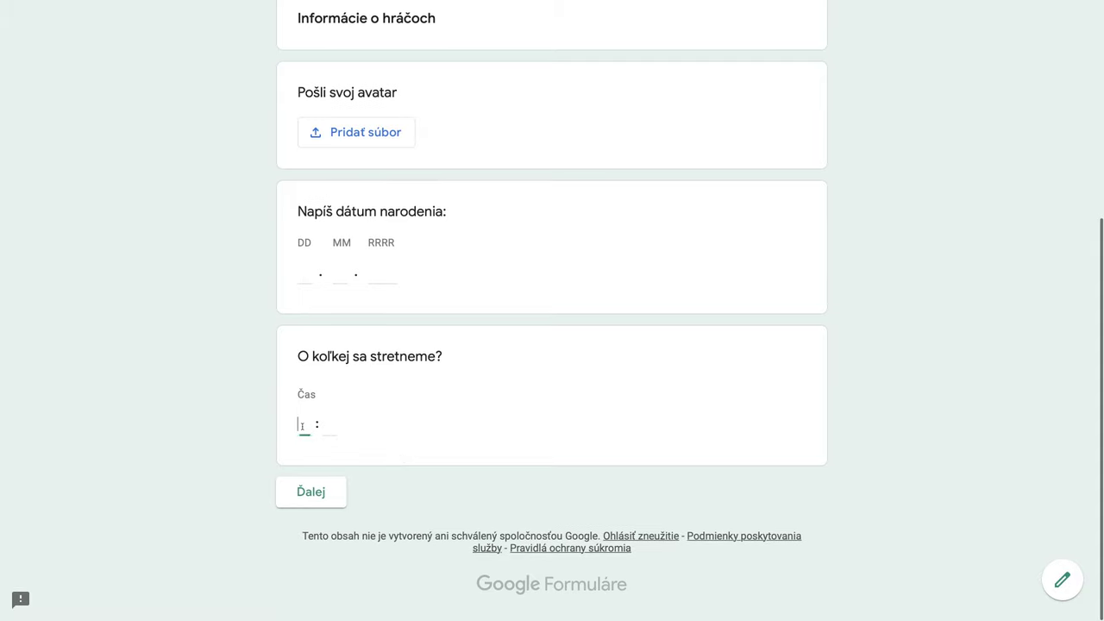
text(12)
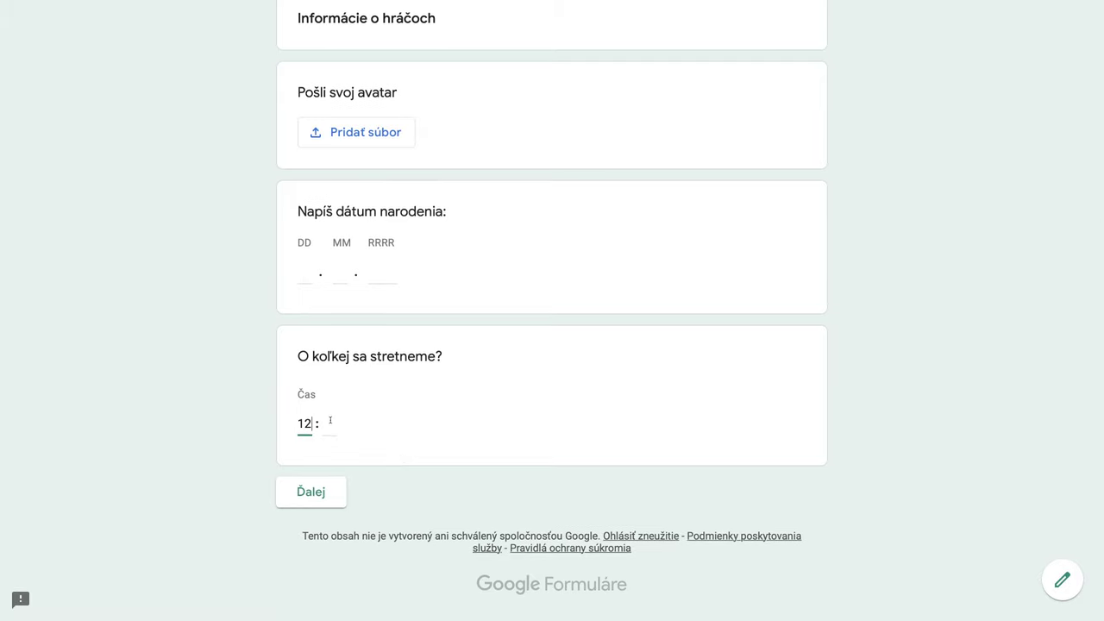
key(Tab)
text(59)
click(309, 495)
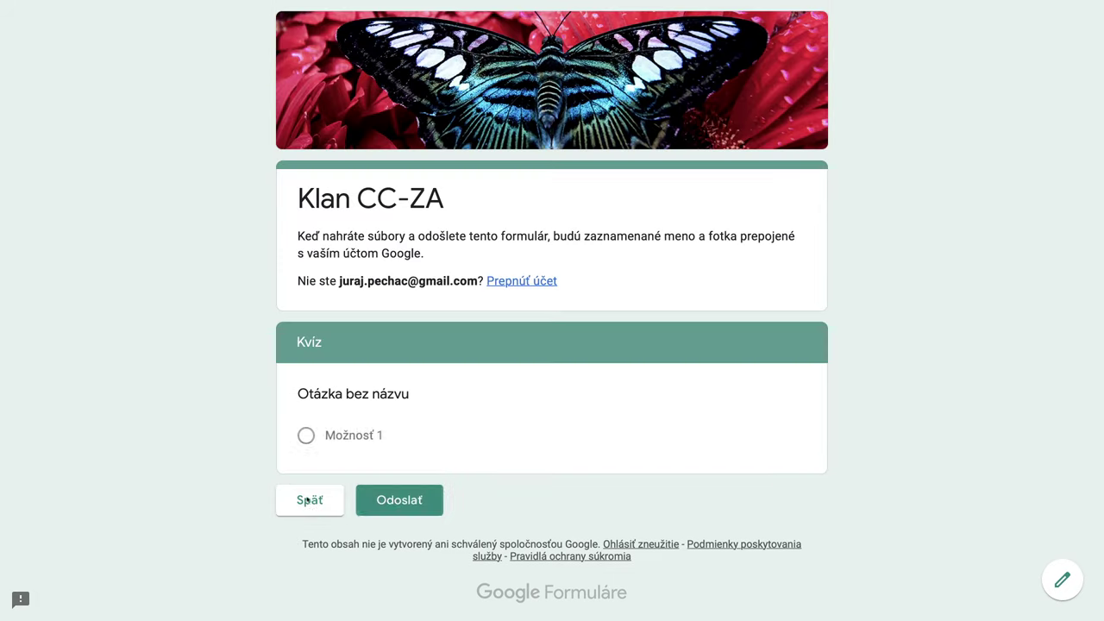
click(405, 503)
mouse_move(772, 17)
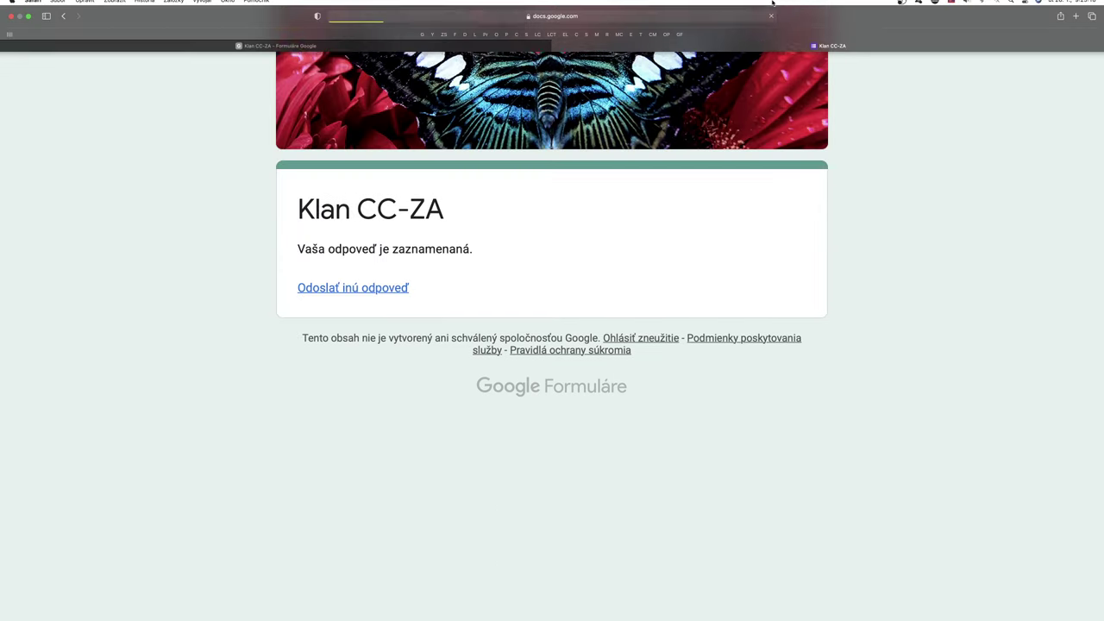
click(558, 51)
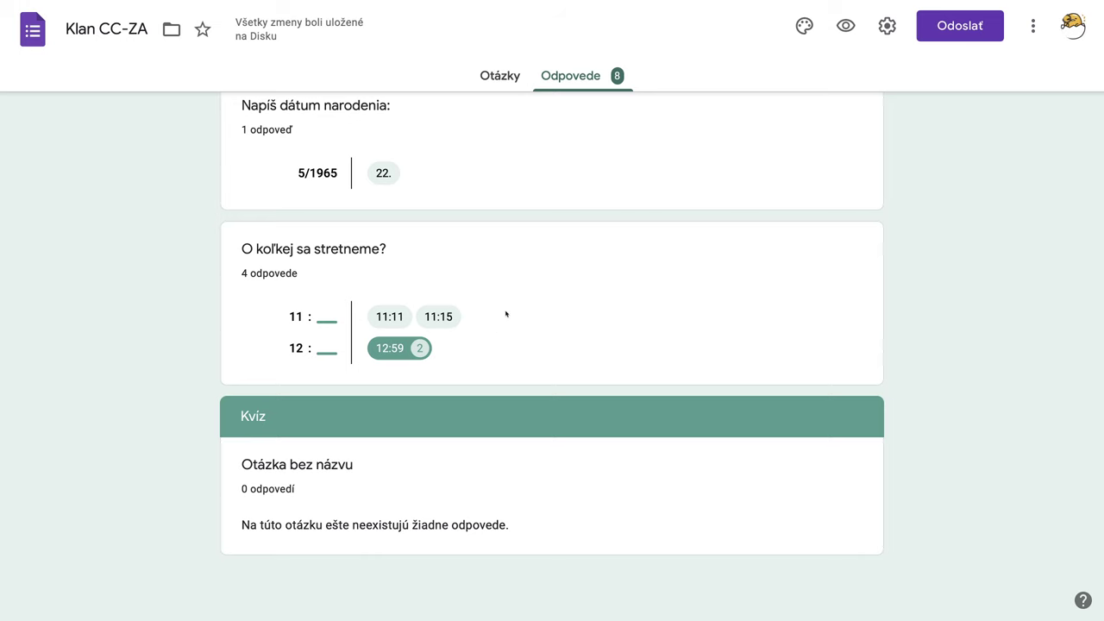
- Delete the question Otázka bez názvu from the Kvíz section
click(499, 76)
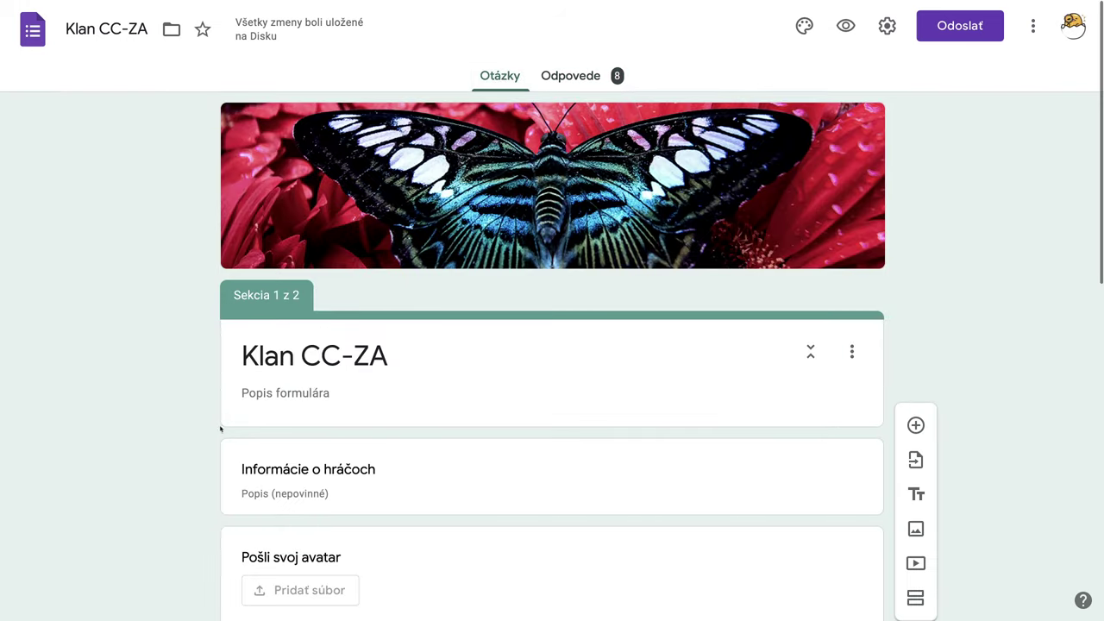
scroll(422, 395, down, 6)
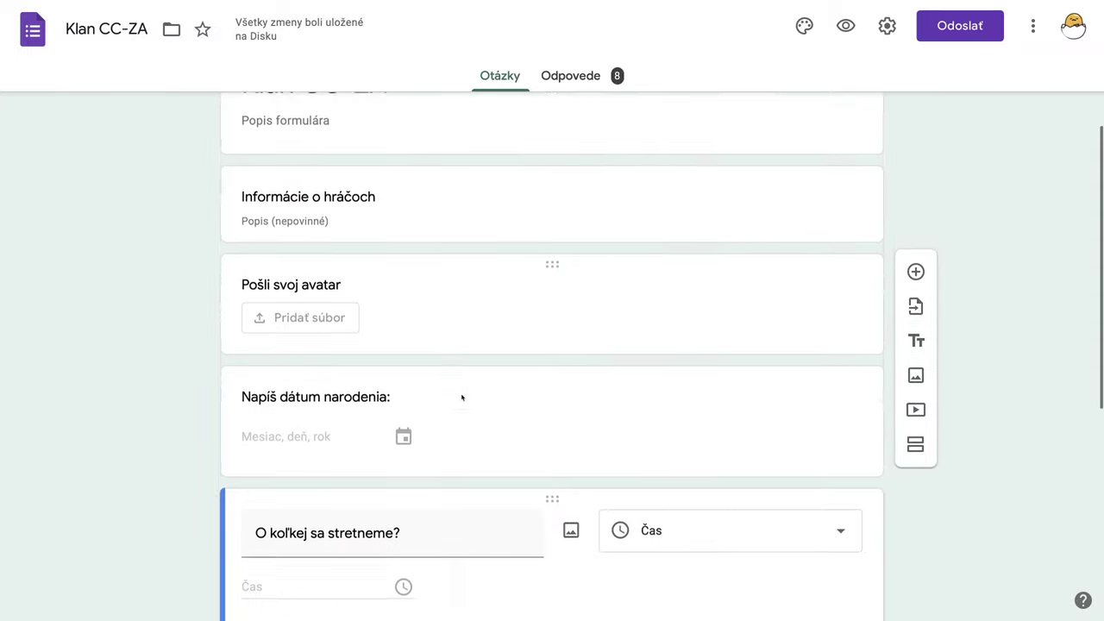
scroll(461, 396, down, 3)
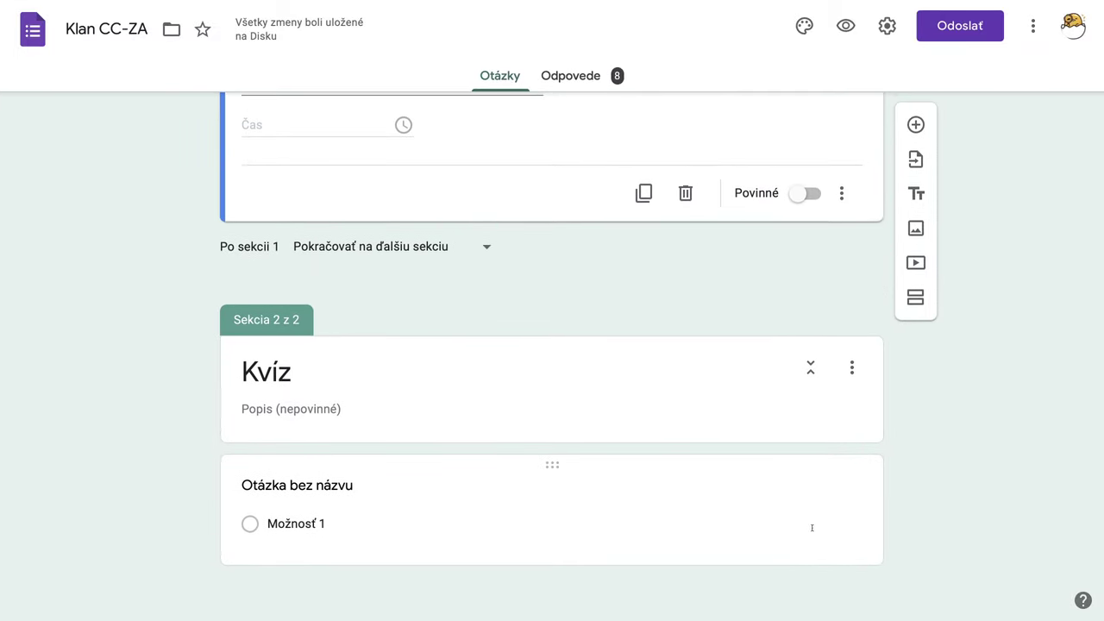
click(740, 483)
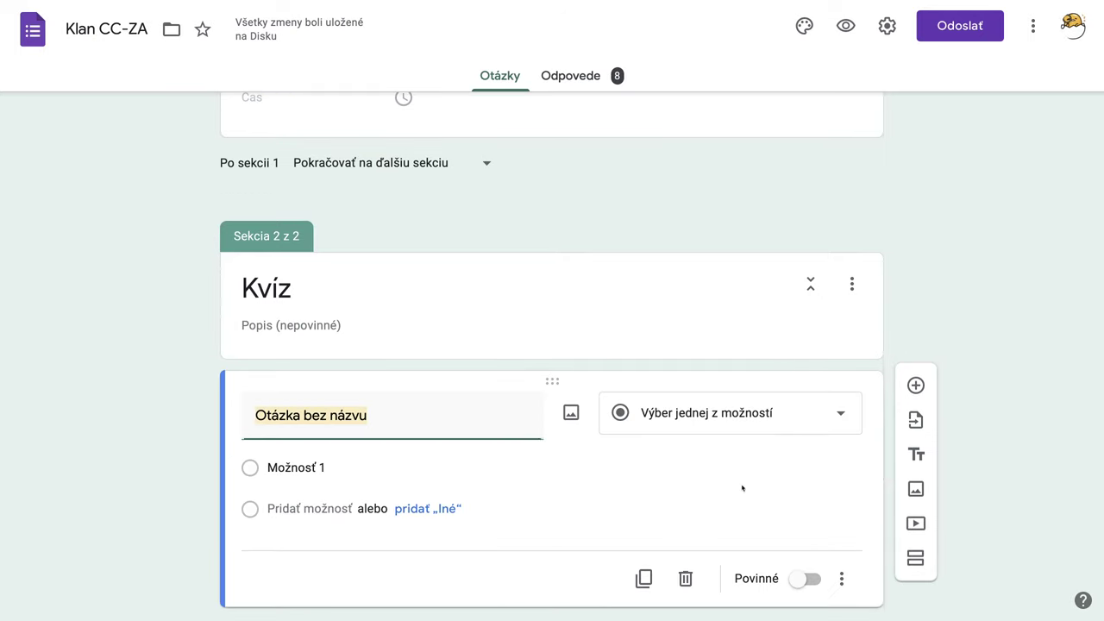
click(685, 578)
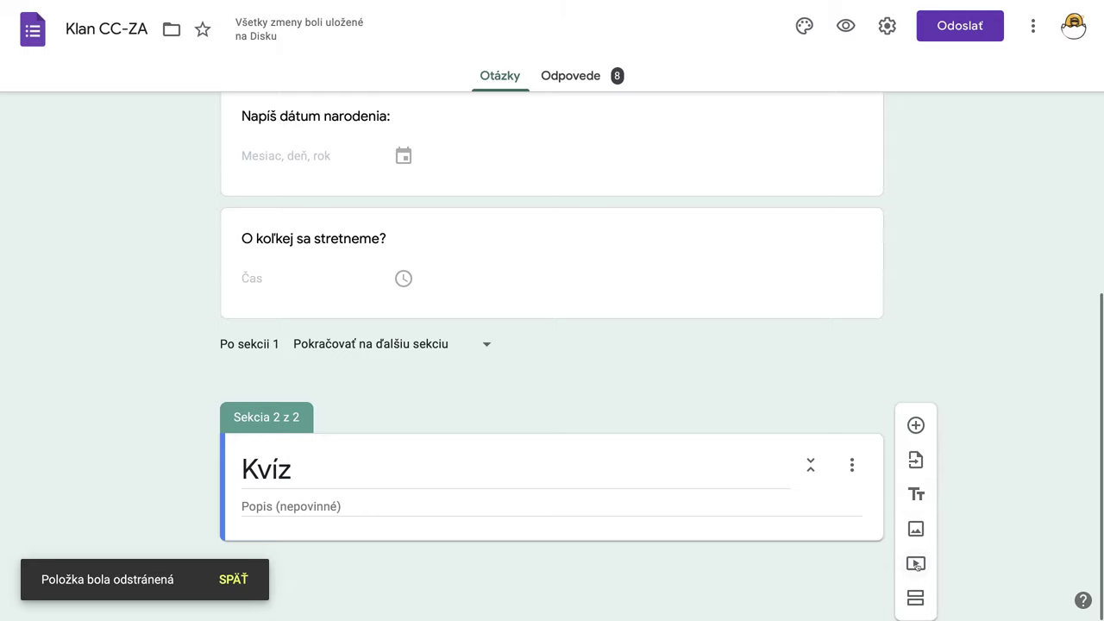
- Start importing questions into the Kvíz section and choose the form CC as the source
click(915, 461)
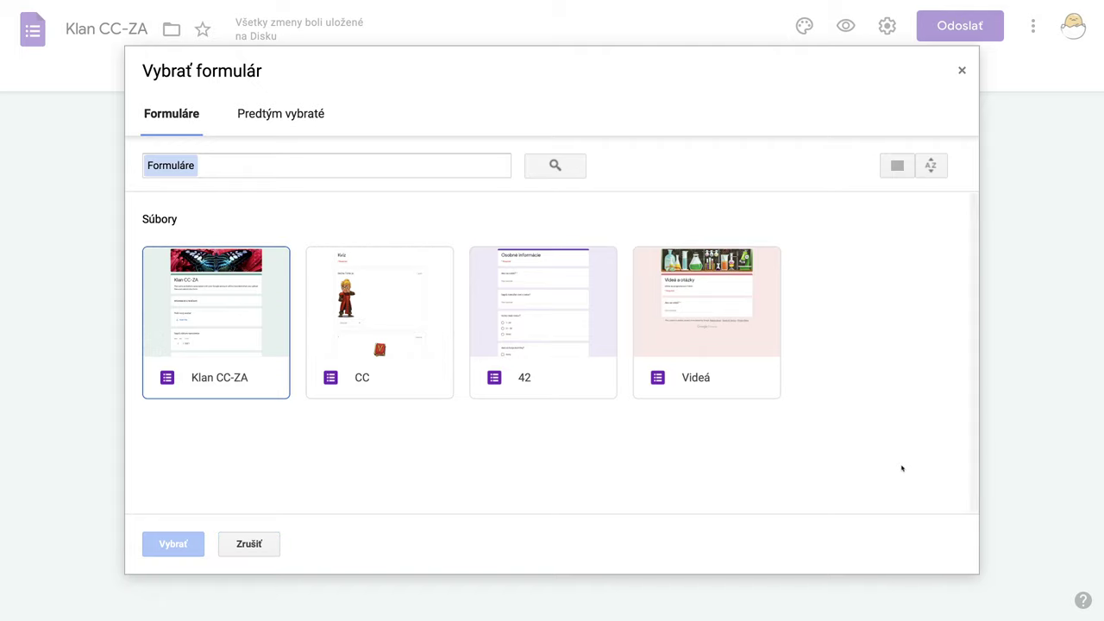
click(383, 315)
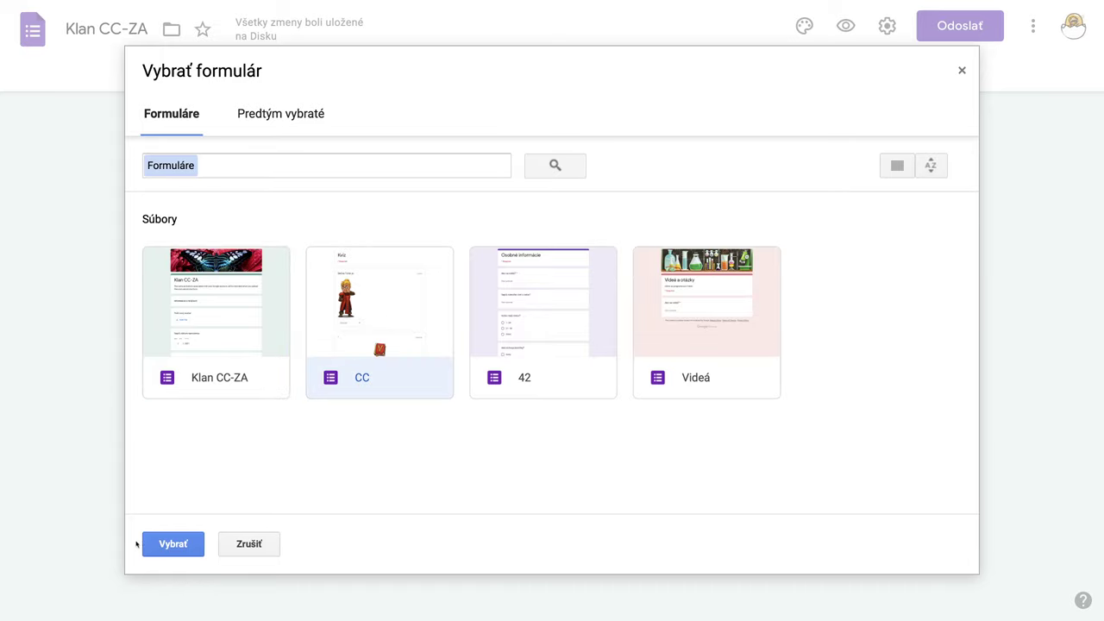
click(174, 544)
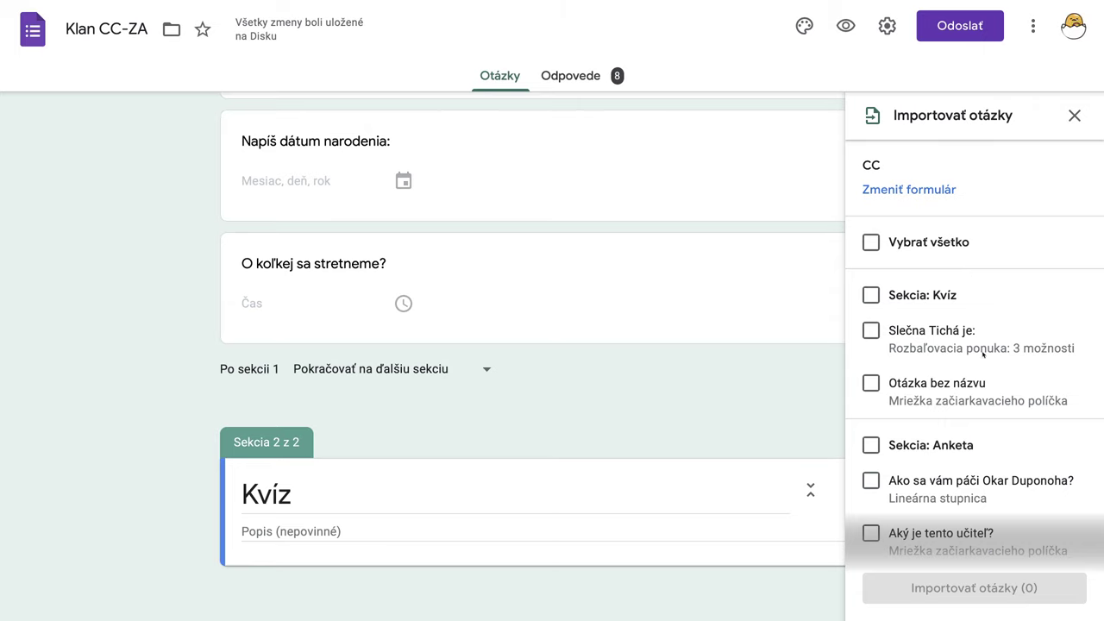
- Import the questions Slečna Tichá je: and Otázka bez názvu from the form CC
scroll(984, 366, down, 1)
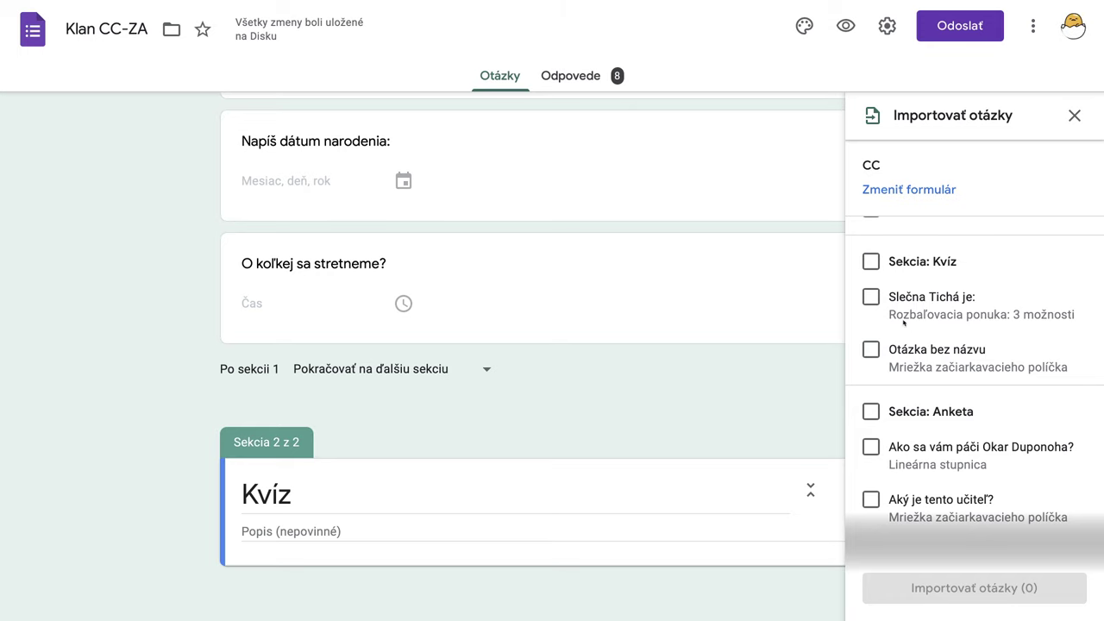
scroll(878, 300, up, 2)
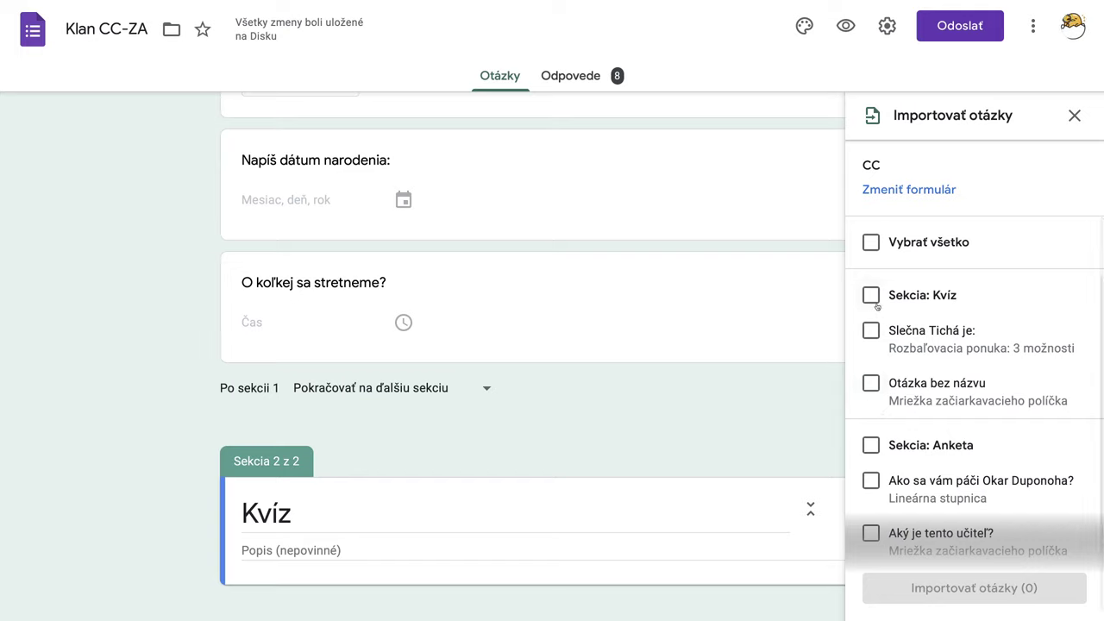
click(871, 331)
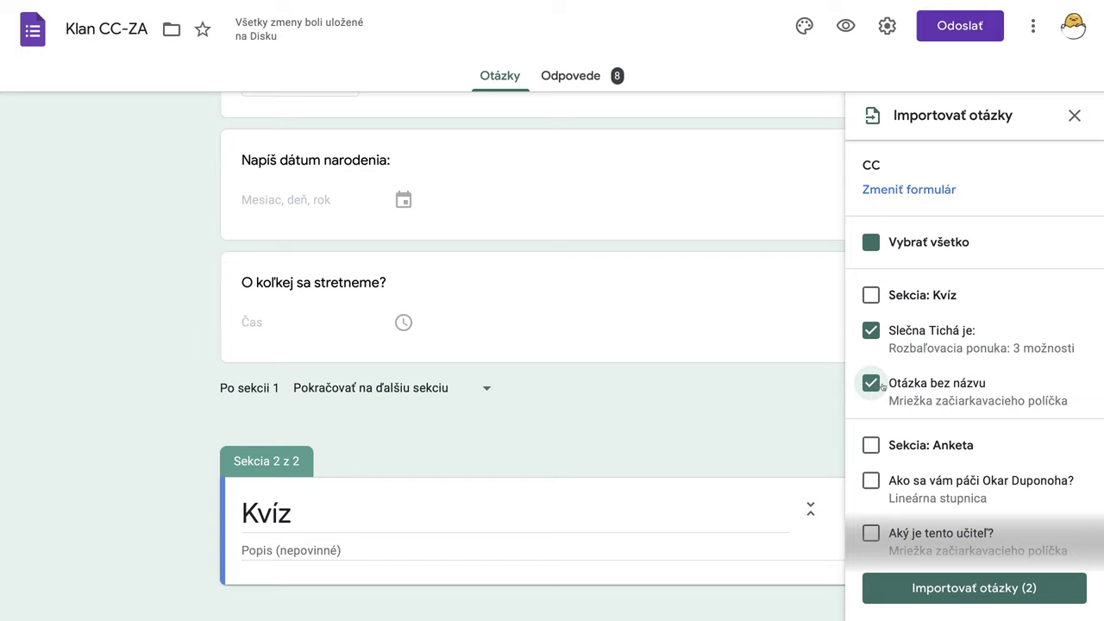
click(980, 590)
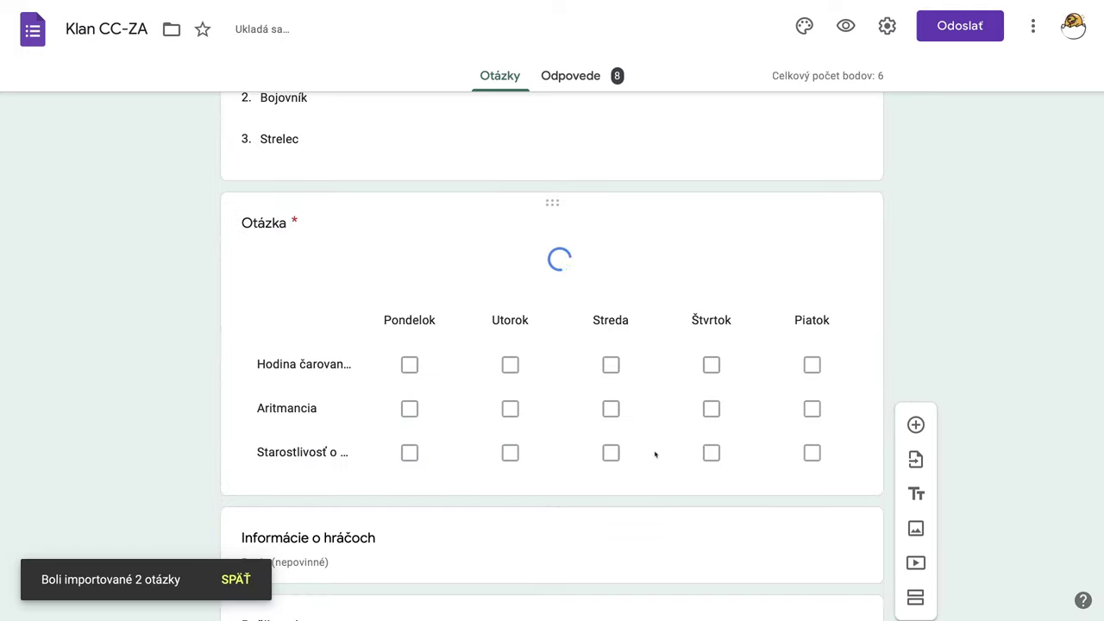
- Move the imported question Slečna Tichá je: from the first section into the Kvíz section
scroll(658, 455, up, 6)
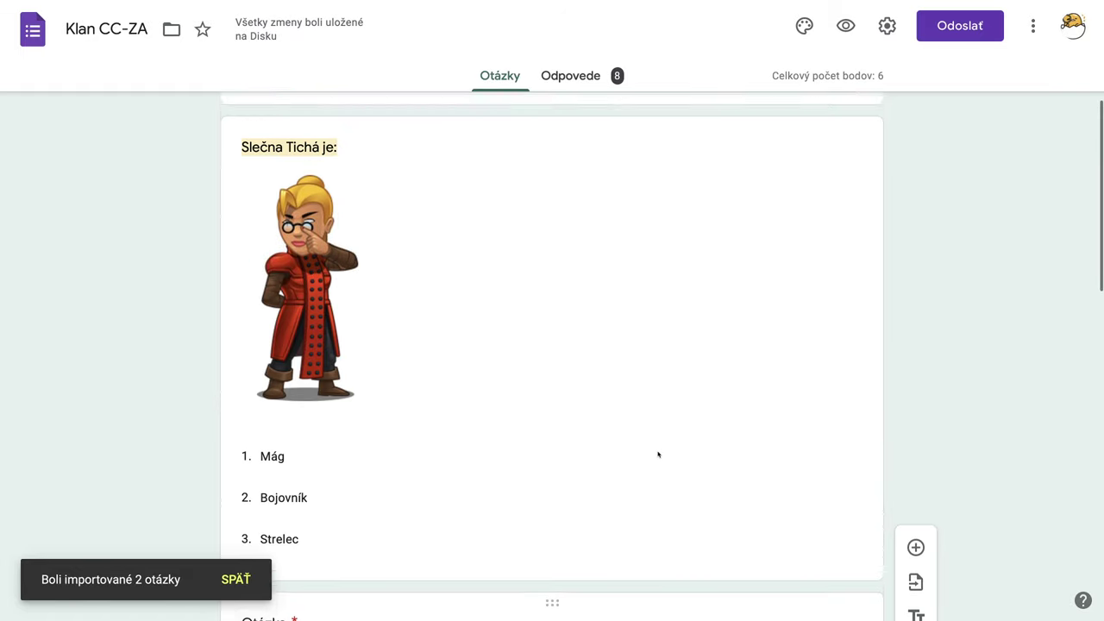
scroll(506, 421, down, 8)
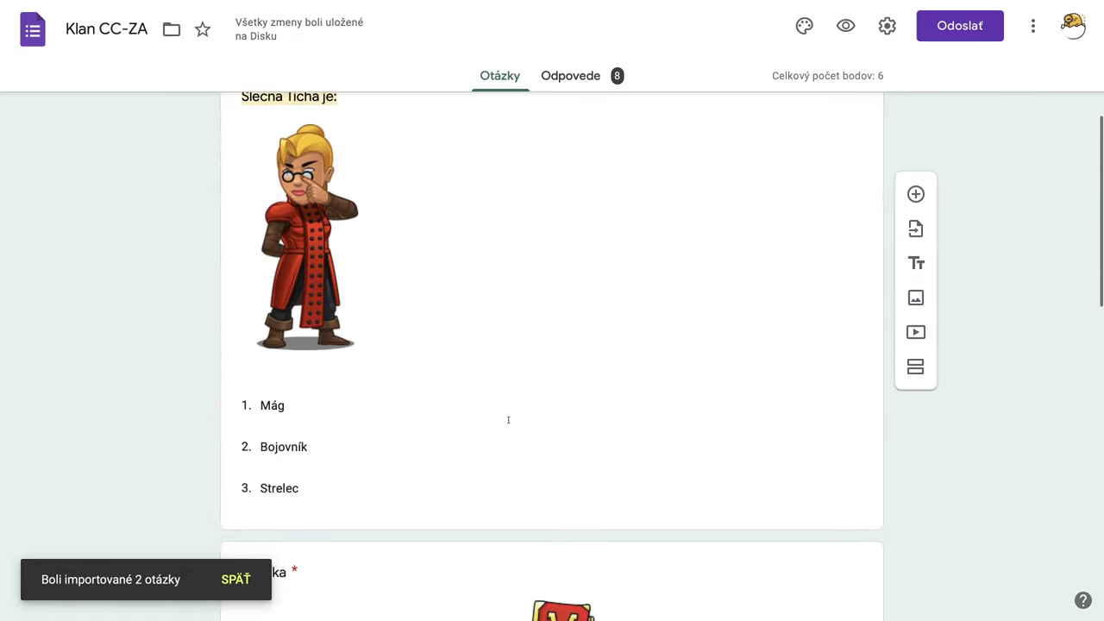
scroll(510, 422, down, 3)
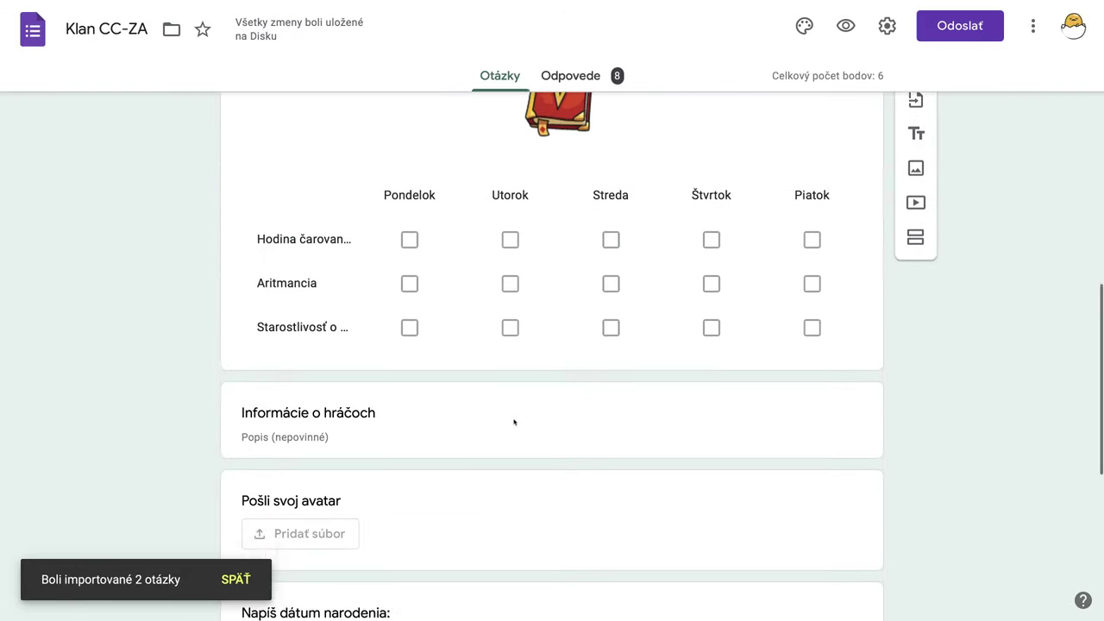
scroll(514, 421, up, 1)
scroll(514, 422, down, 5)
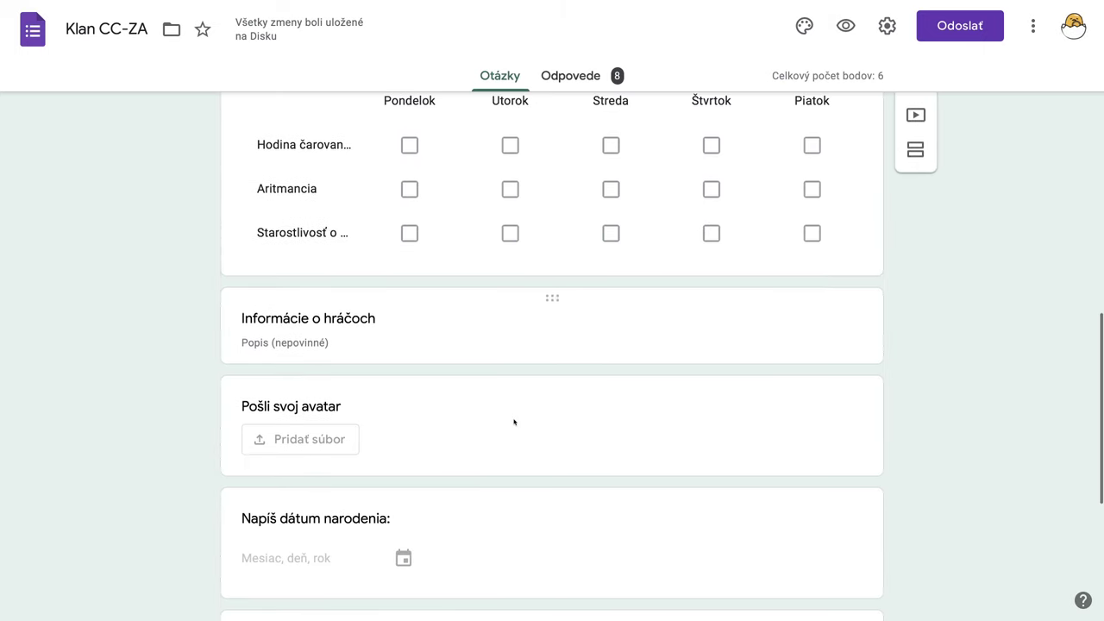
scroll(514, 422, down, 1)
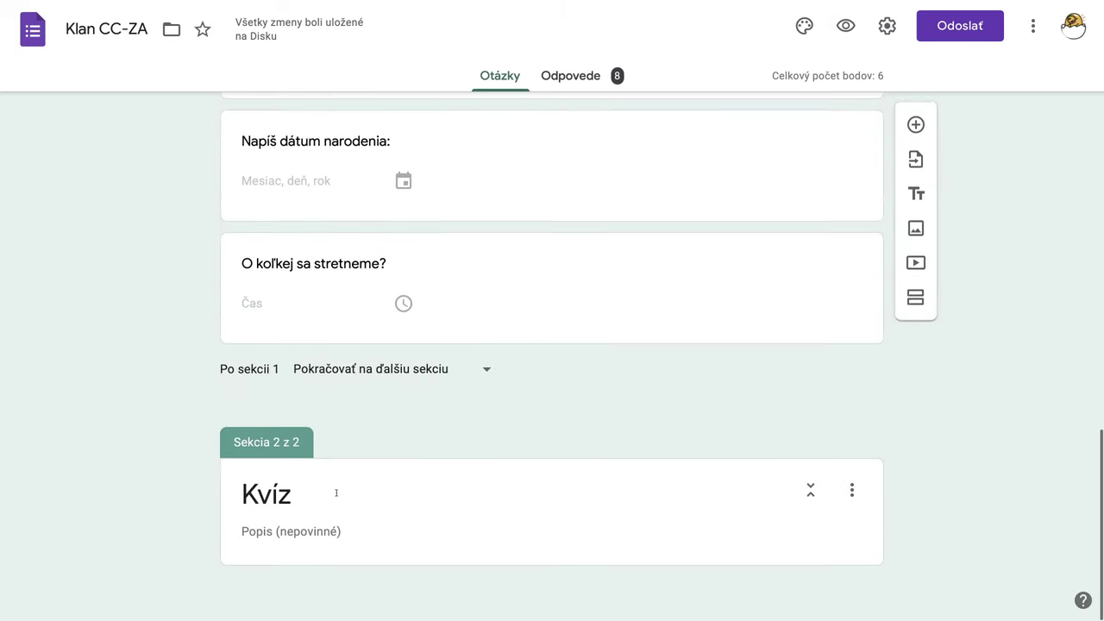
scroll(367, 471, up, 3)
scroll(457, 303, up, 10)
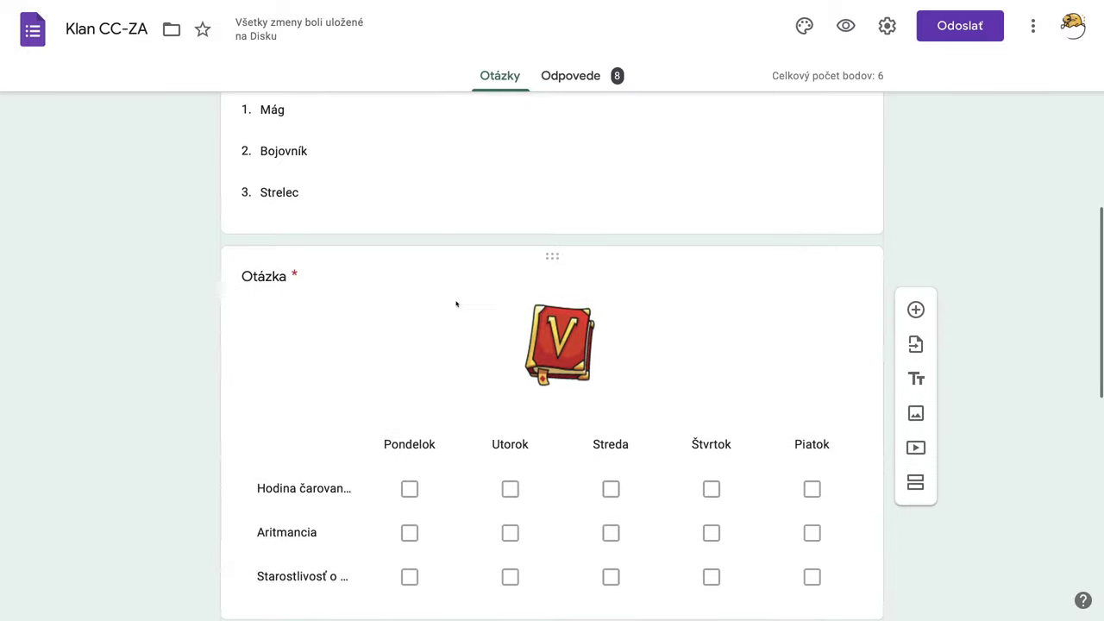
scroll(456, 303, up, 2)
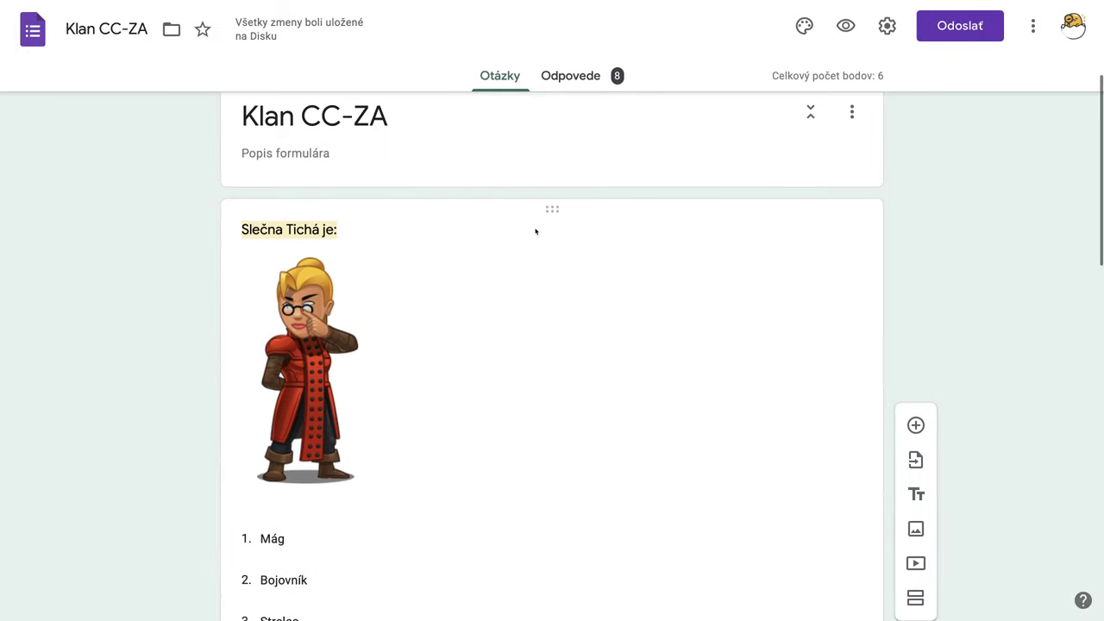
drag(552, 209, 569, 406)
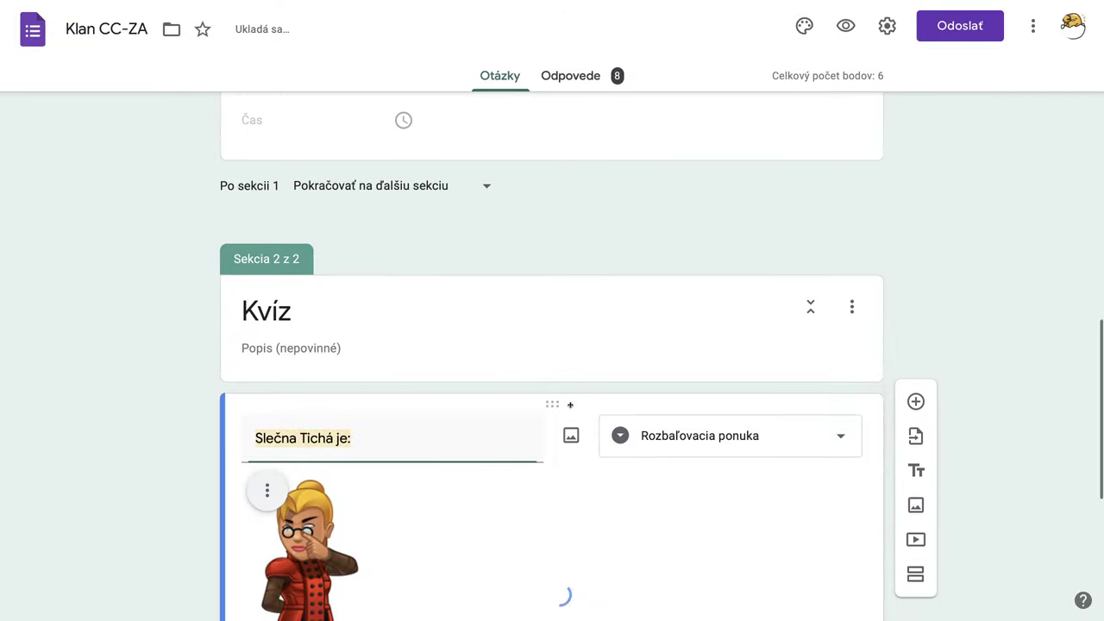
- Move the untitled checkbox-grid question into the Kvíz section, below the question Slečna Tichá je:
scroll(562, 319, up, 5)
scroll(559, 319, up, 8)
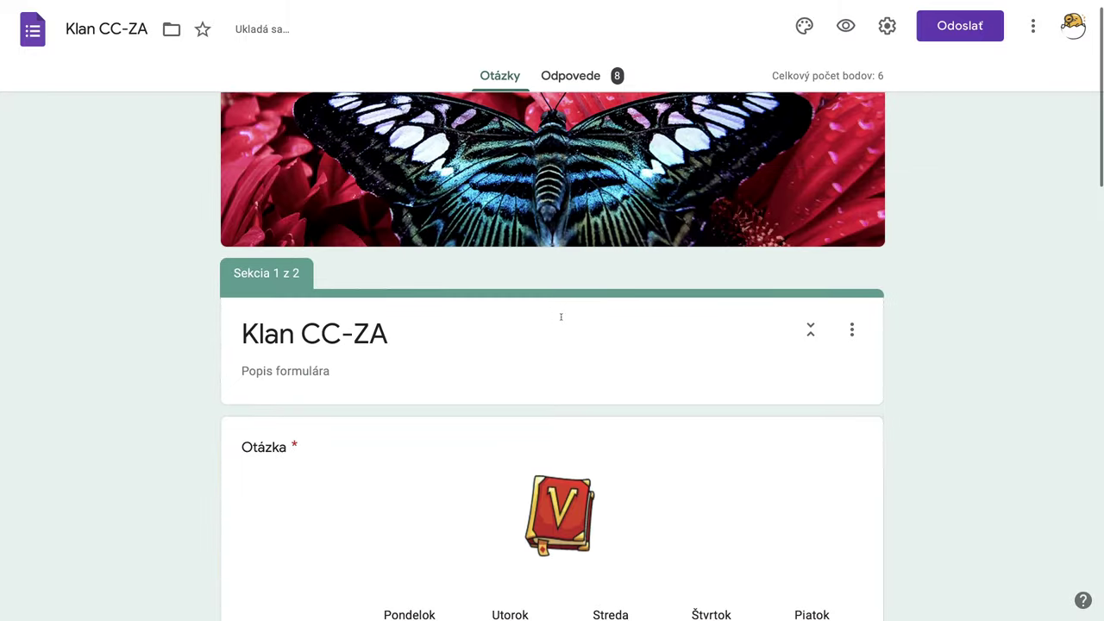
scroll(446, 208, down, 3)
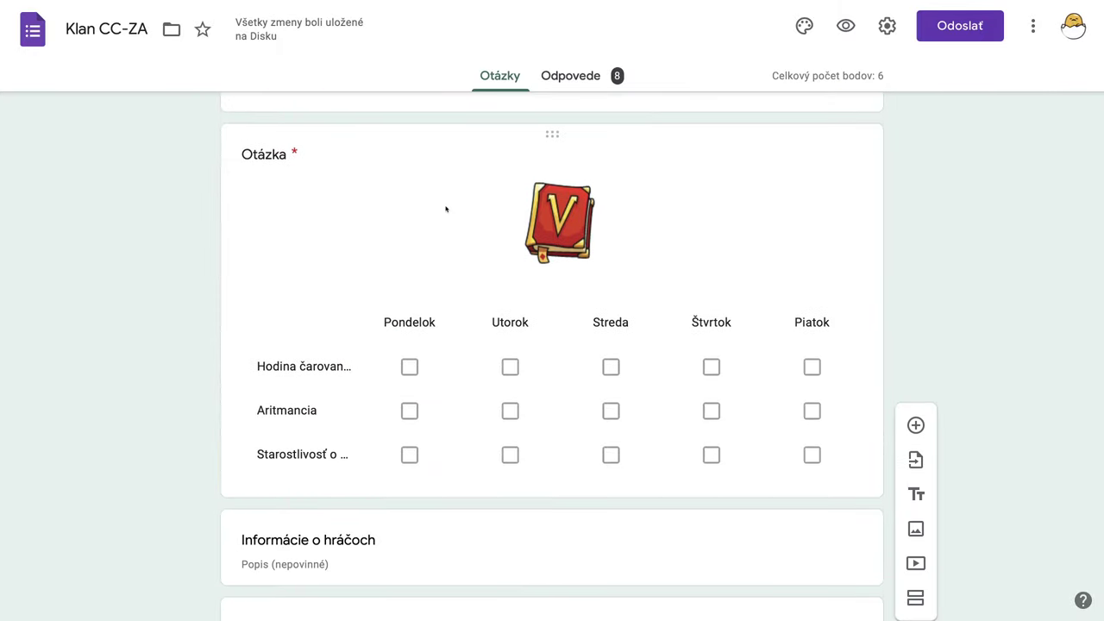
click(442, 229)
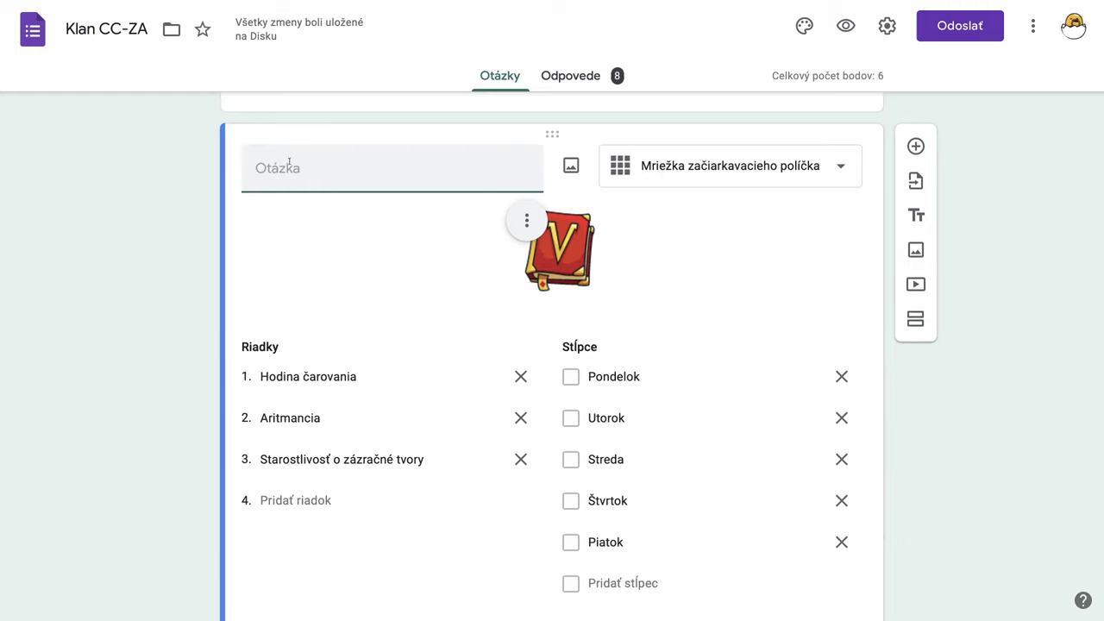
drag(527, 135, 541, 380)
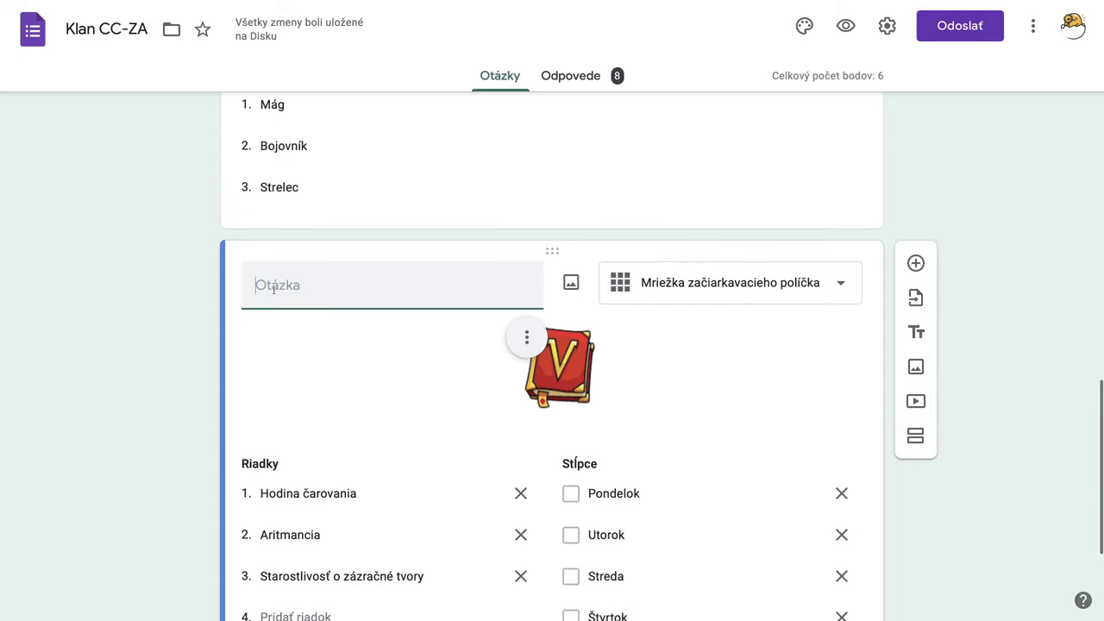
- Title the checkbox-grid question Vieš kedy máš hodiny?
text(Vieš )
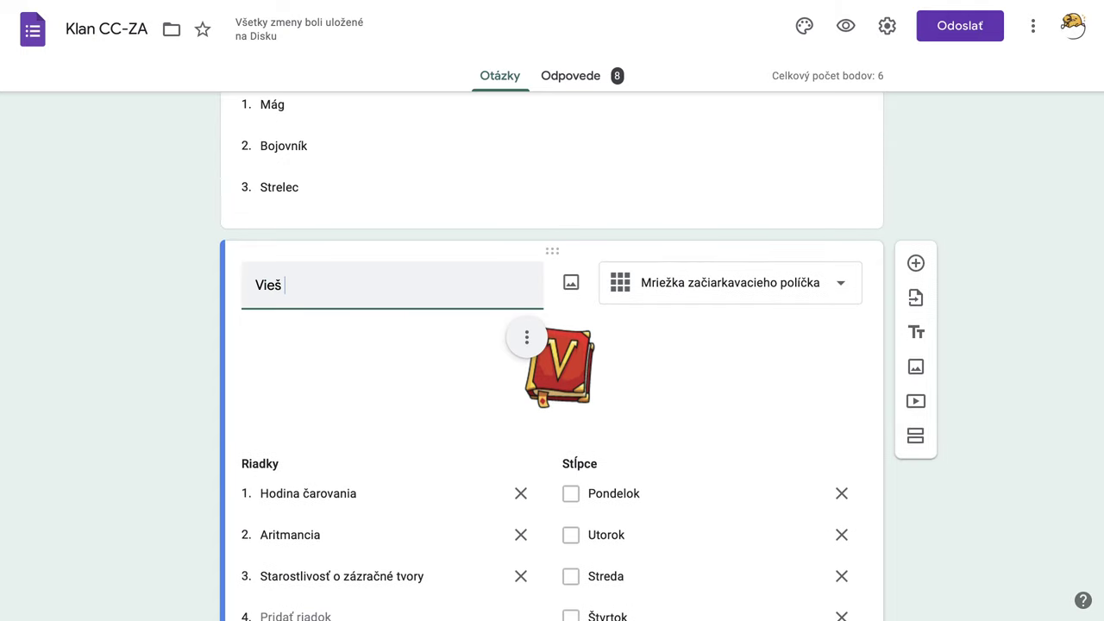
text(kedy má)
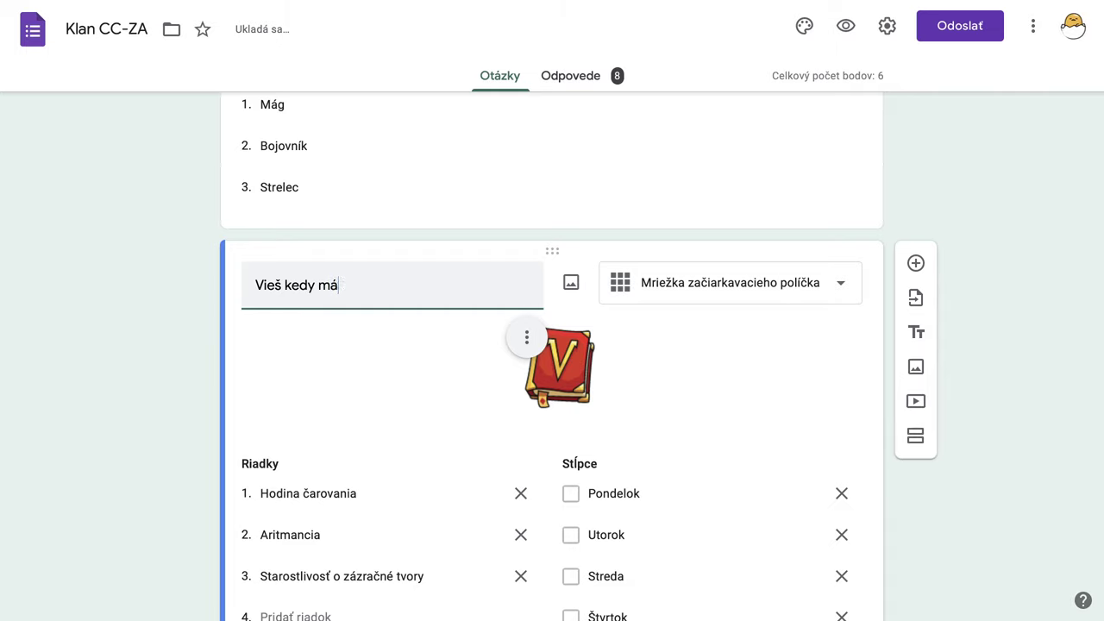
text(š hodiny?)
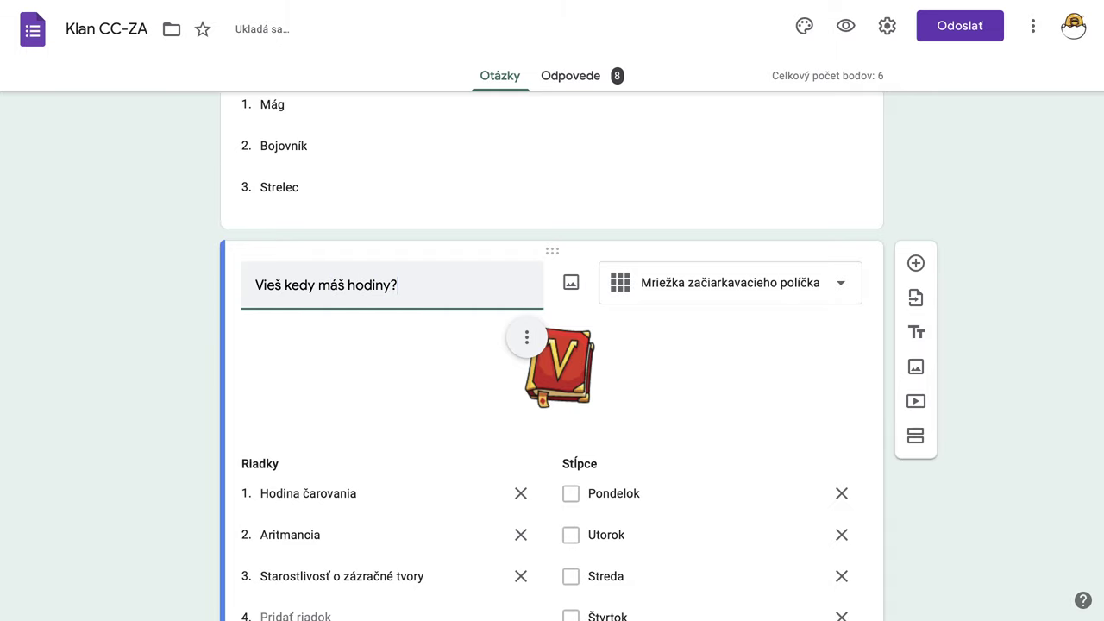
scroll(478, 431, down, 3)
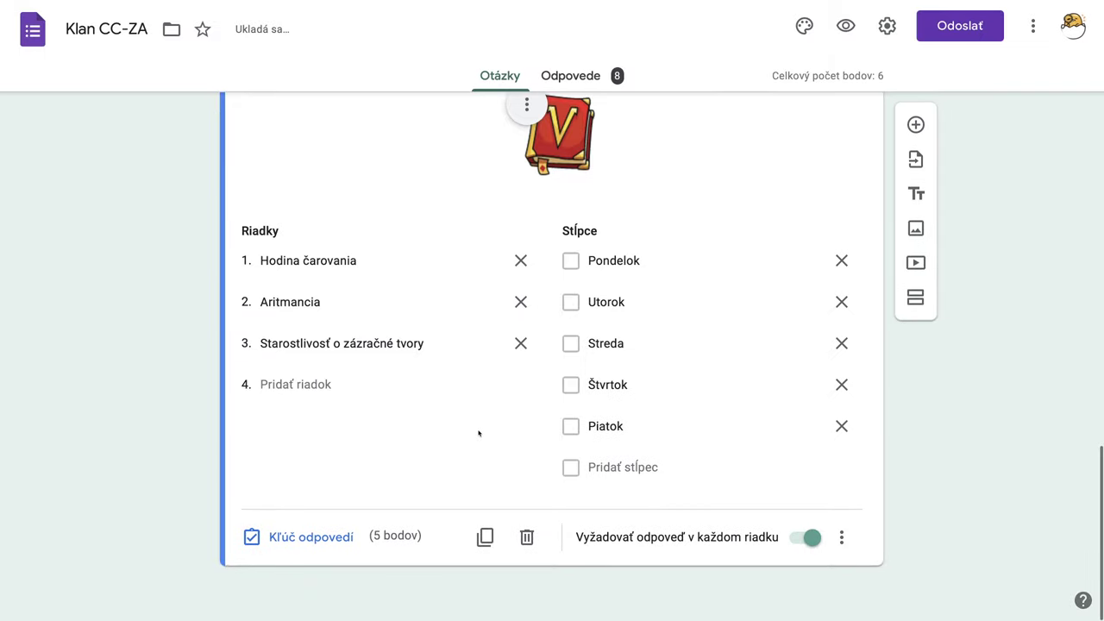
- Open the question Slečna Tichá je: and examine its answer options and marked correct answer
scroll(742, 433, up, 5)
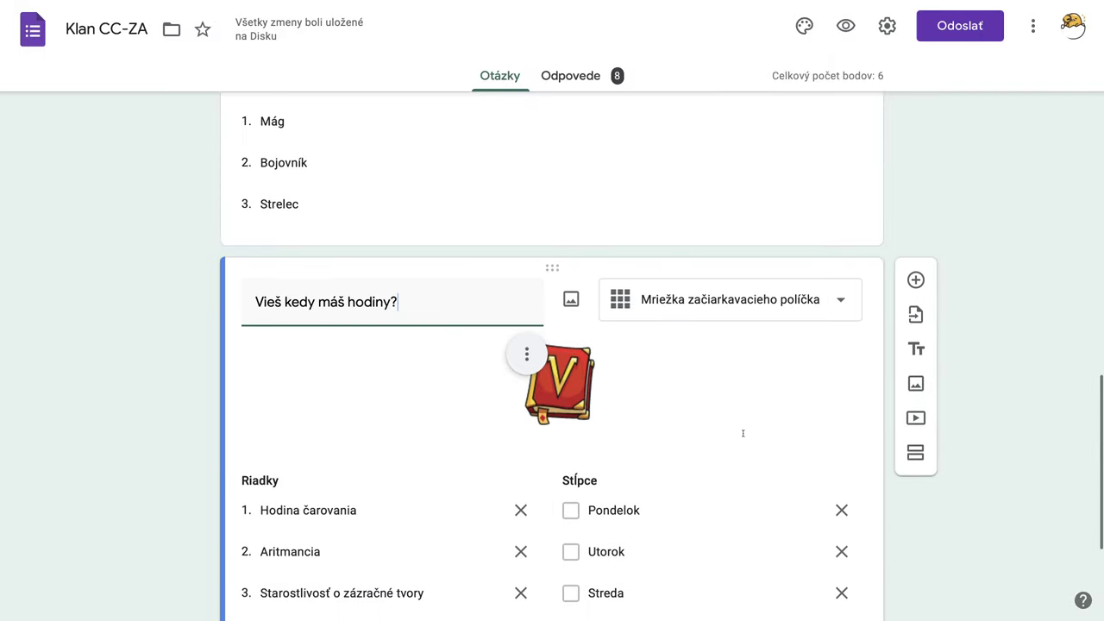
scroll(743, 433, up, 4)
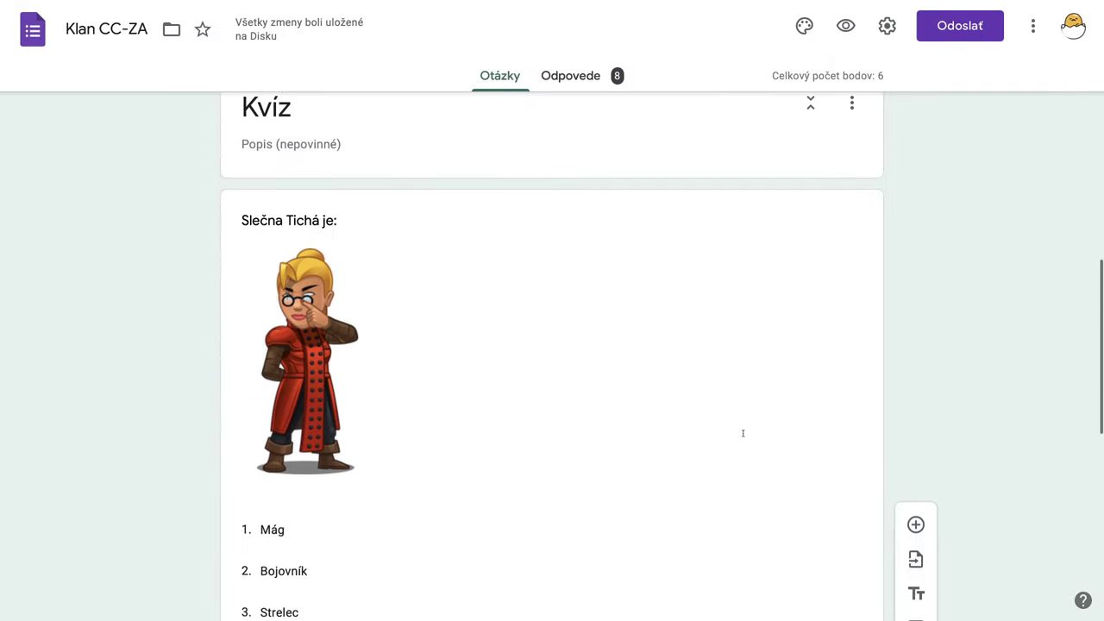
click(743, 436)
scroll(743, 437, down, 3)
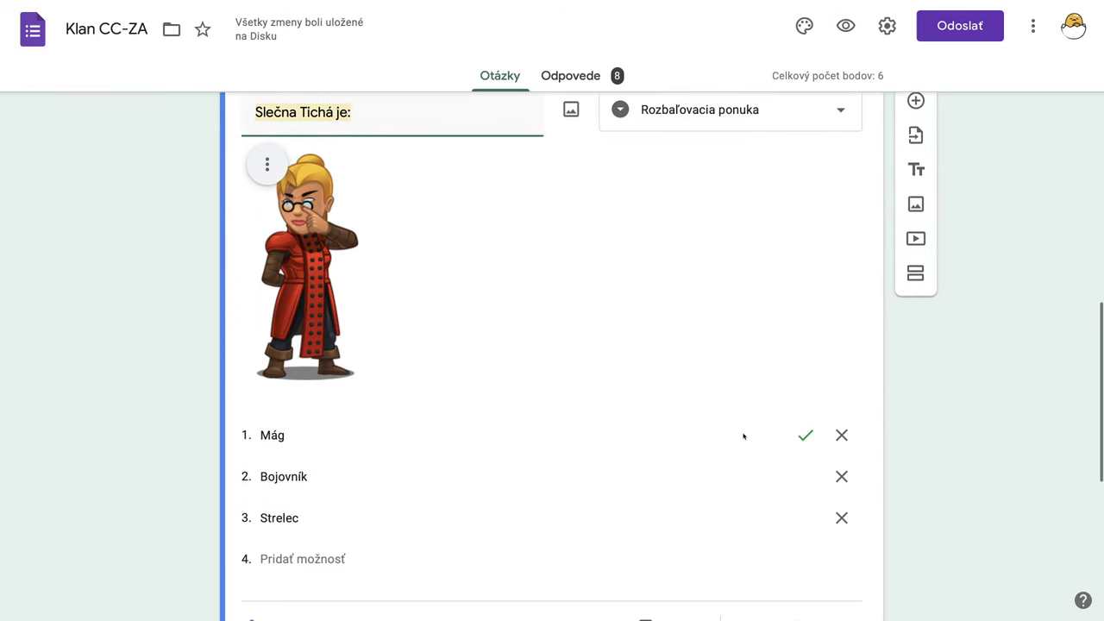
scroll(746, 434, up, 1)
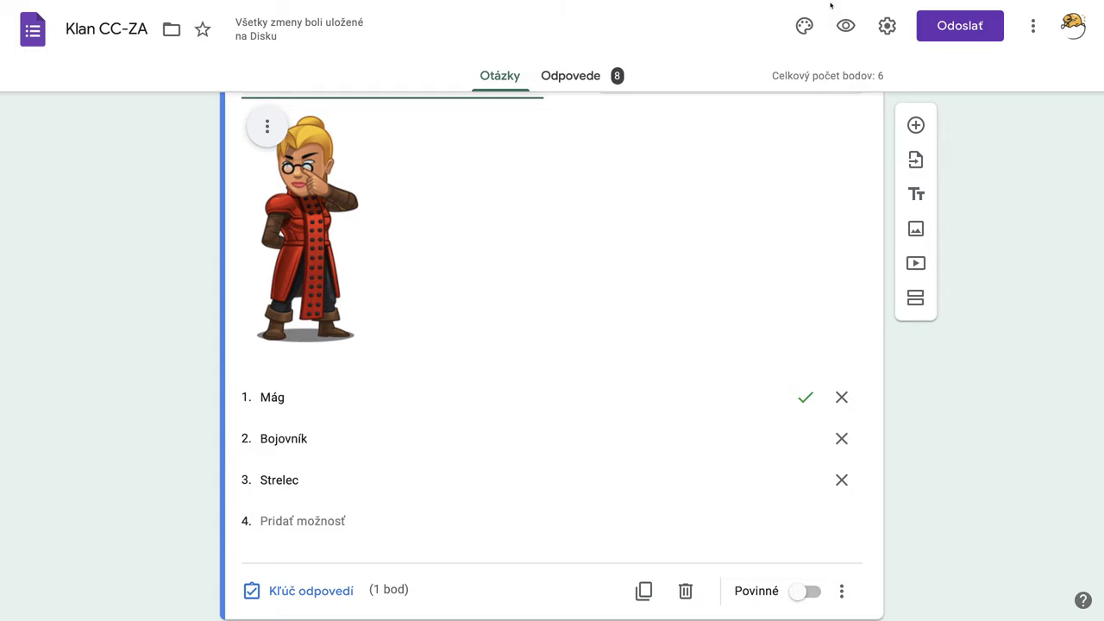
- Preview the form and continue past the unanswered first section to the questions in the Kvíz section
click(845, 26)
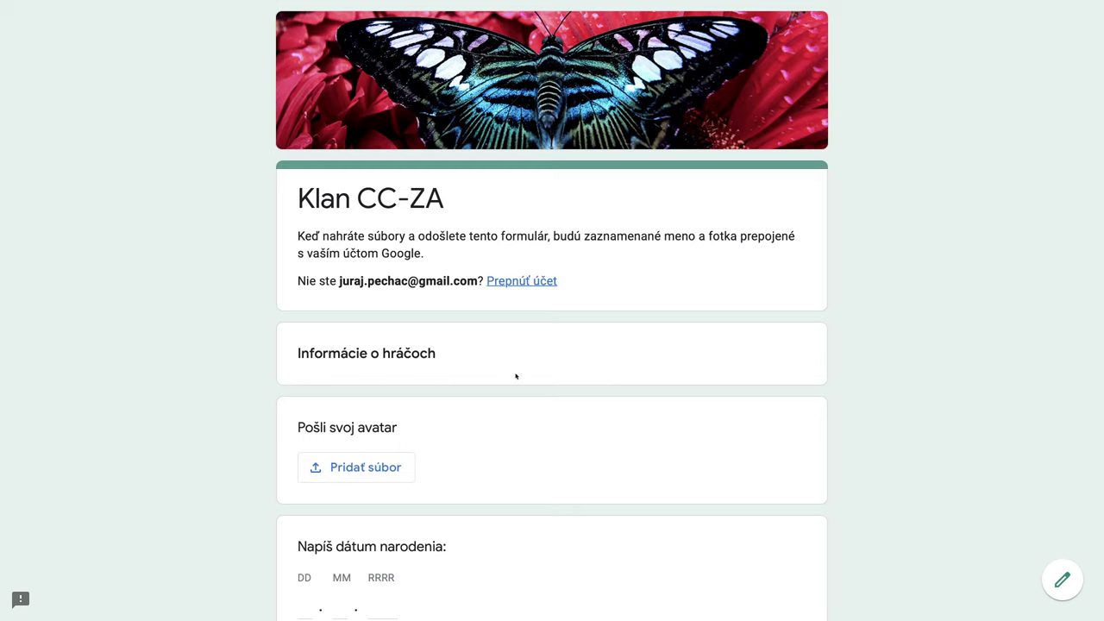
scroll(518, 371, down, 2)
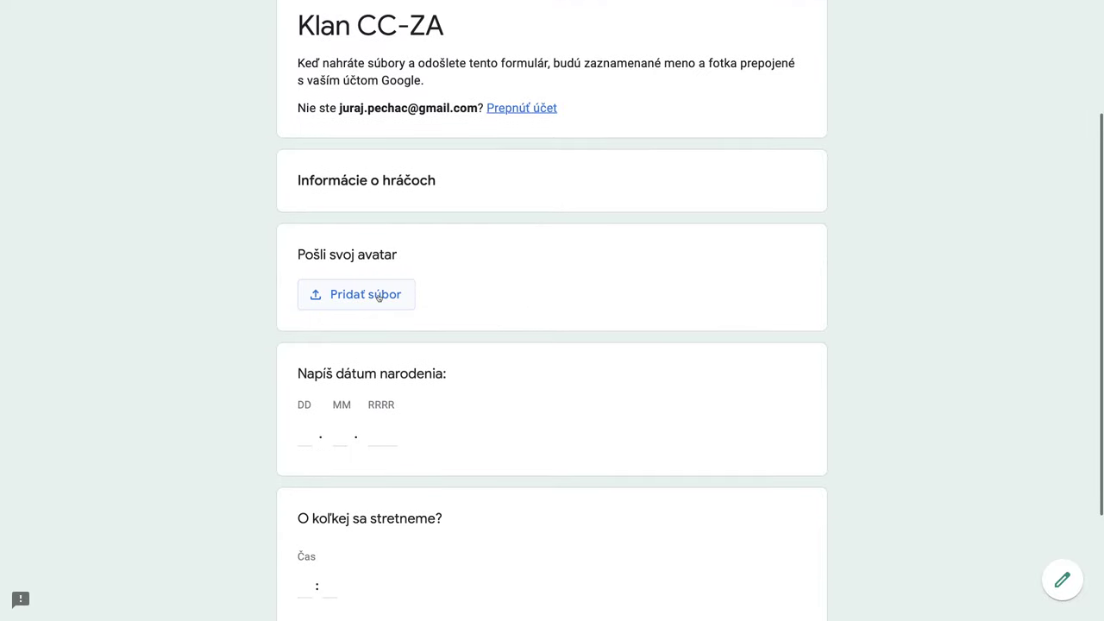
scroll(500, 462, down, 1)
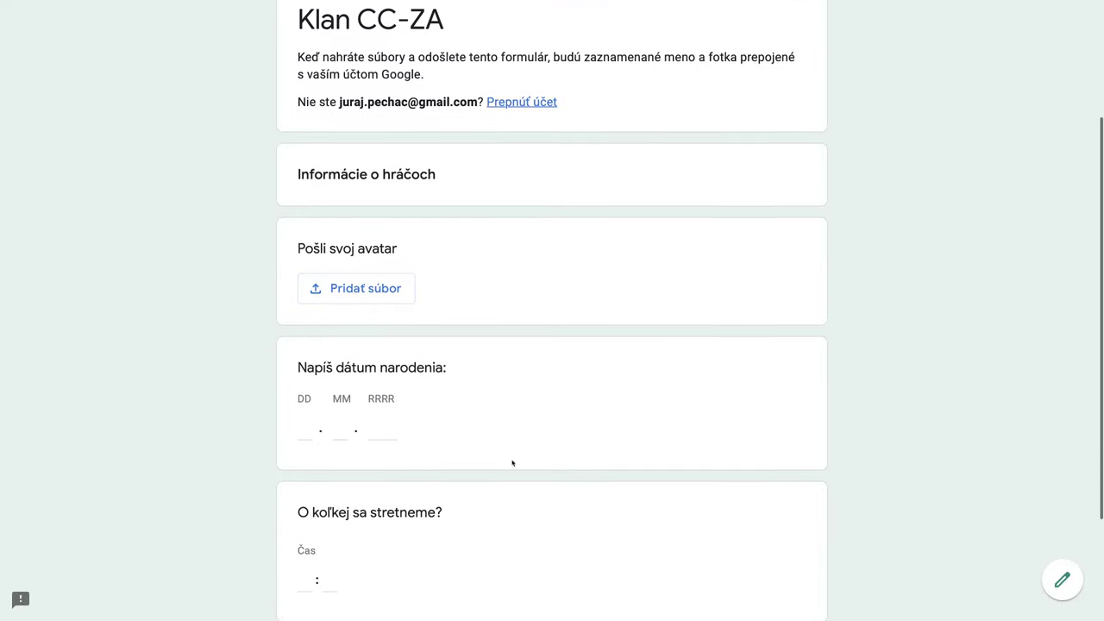
click(316, 566)
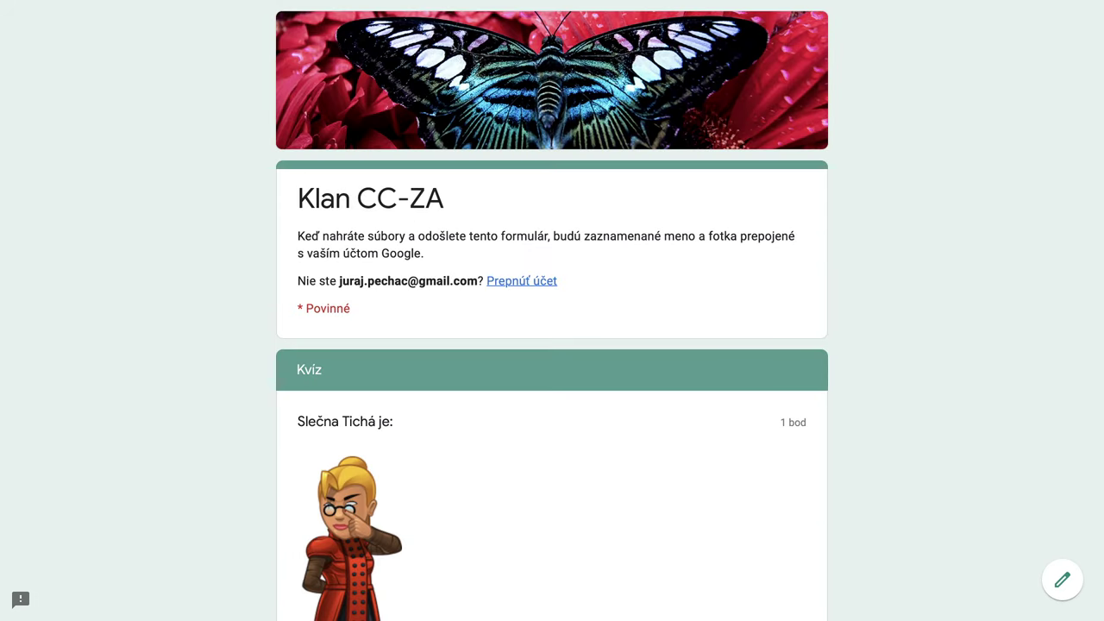
scroll(618, 301, down, 1)
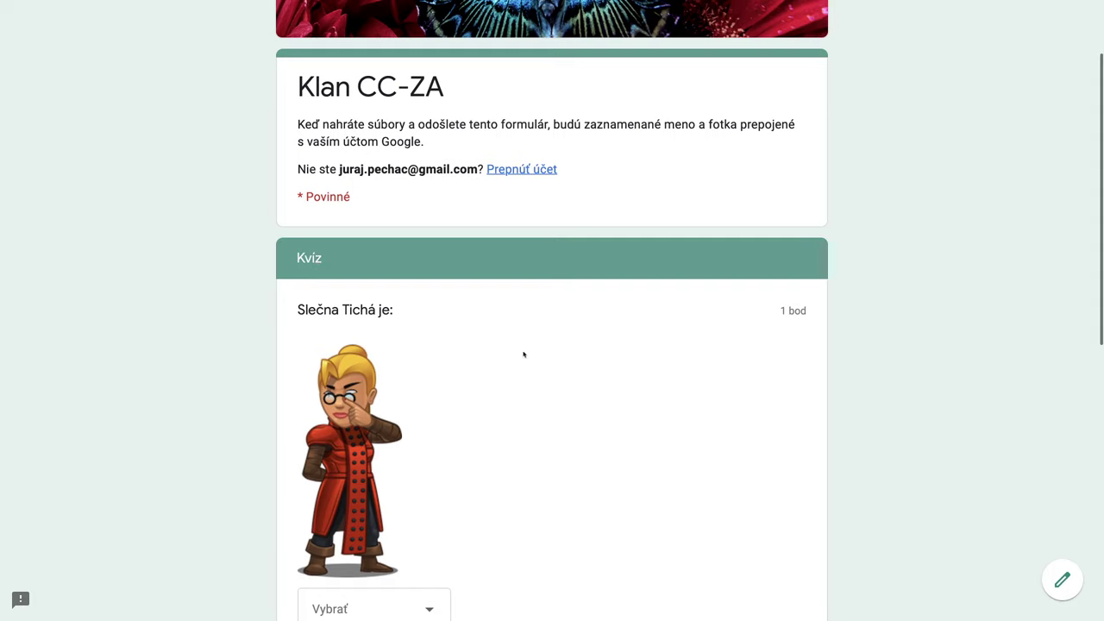
scroll(523, 354, down, 3)
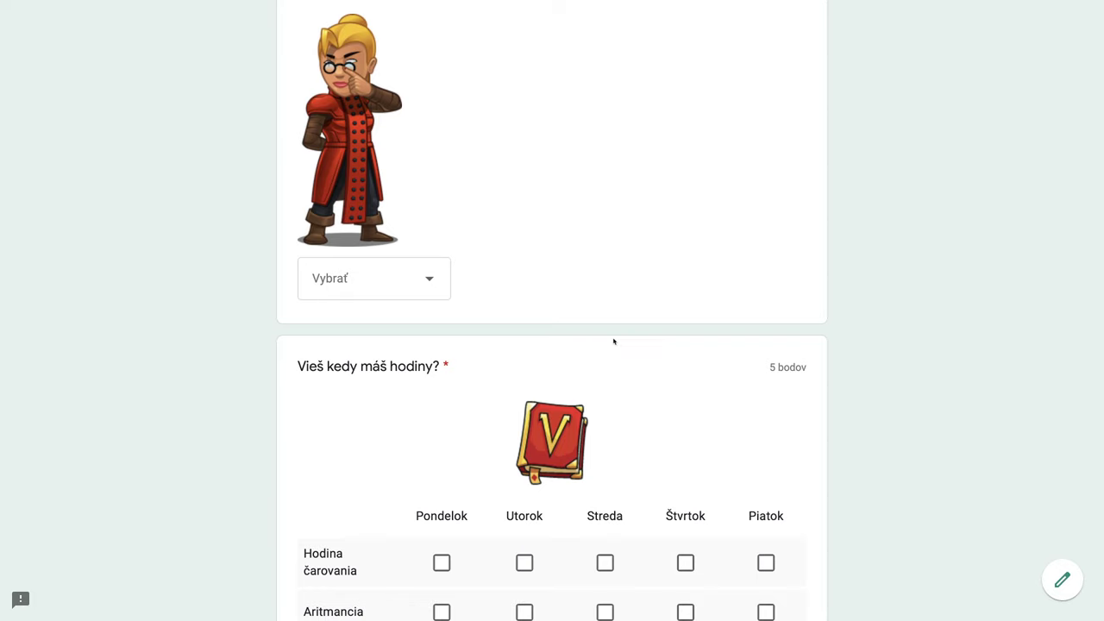
scroll(613, 342, down, 3)
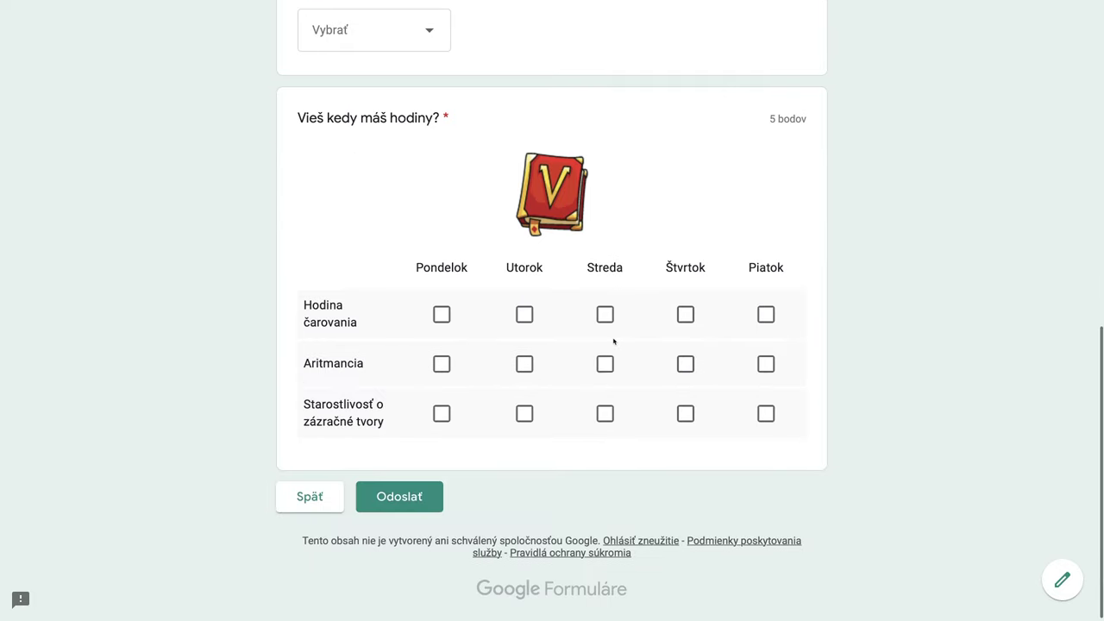
- Answer Vieš kedy máš hodiny? with Hodina čarovania on Pondelok and Utorok, Aritmancia on Streda and Štvrtok, Starostlivosť o zázračné tvory on Piatok, and submit
click(443, 316)
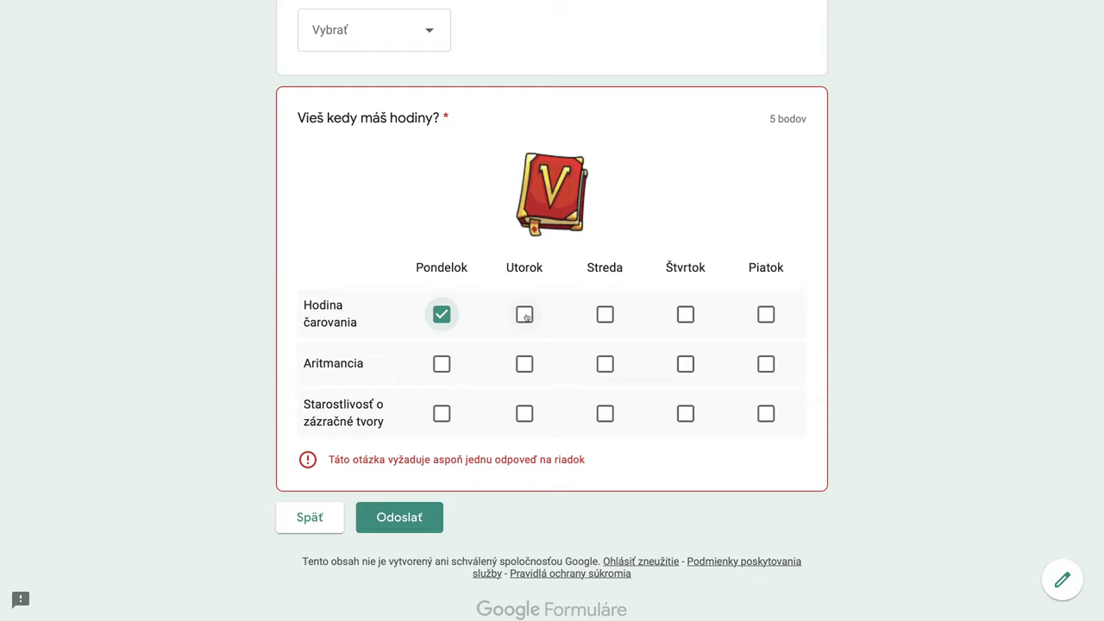
click(525, 315)
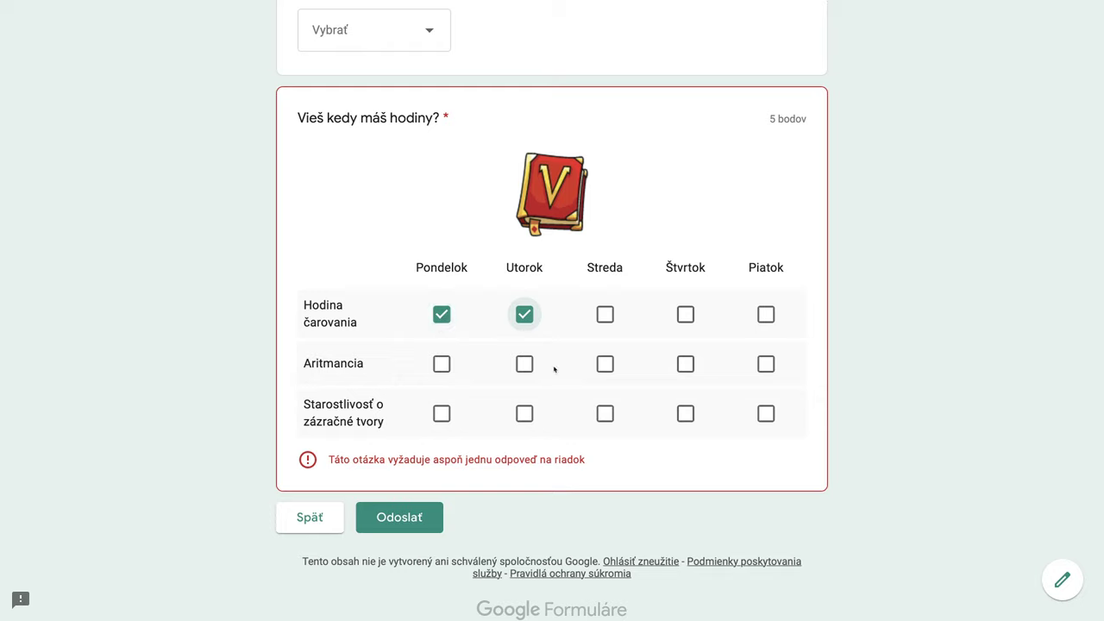
click(607, 366)
click(686, 366)
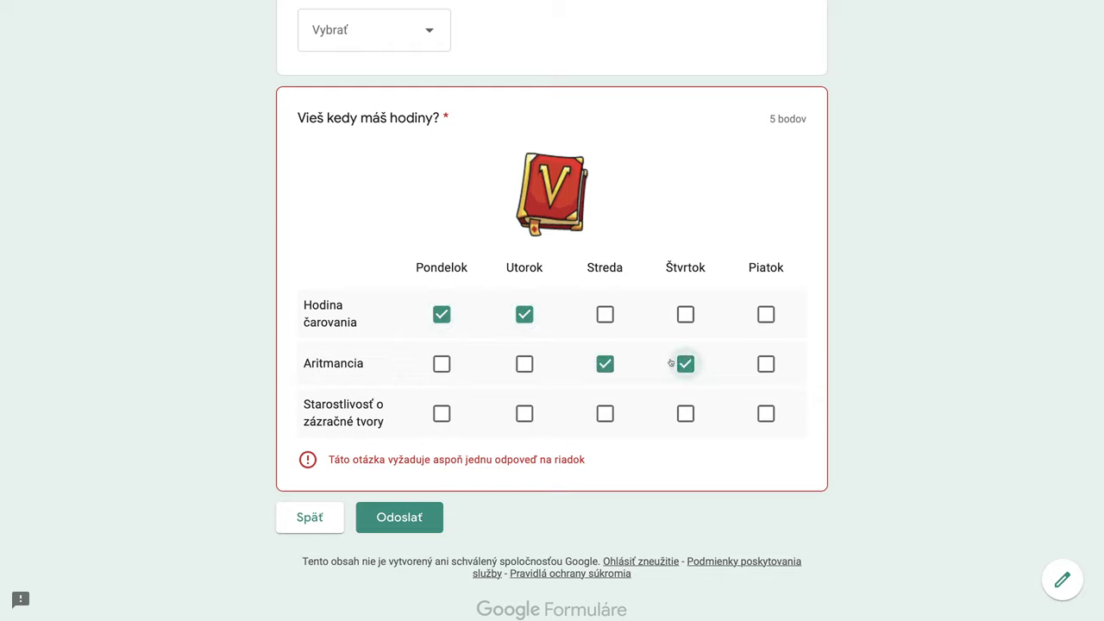
click(766, 415)
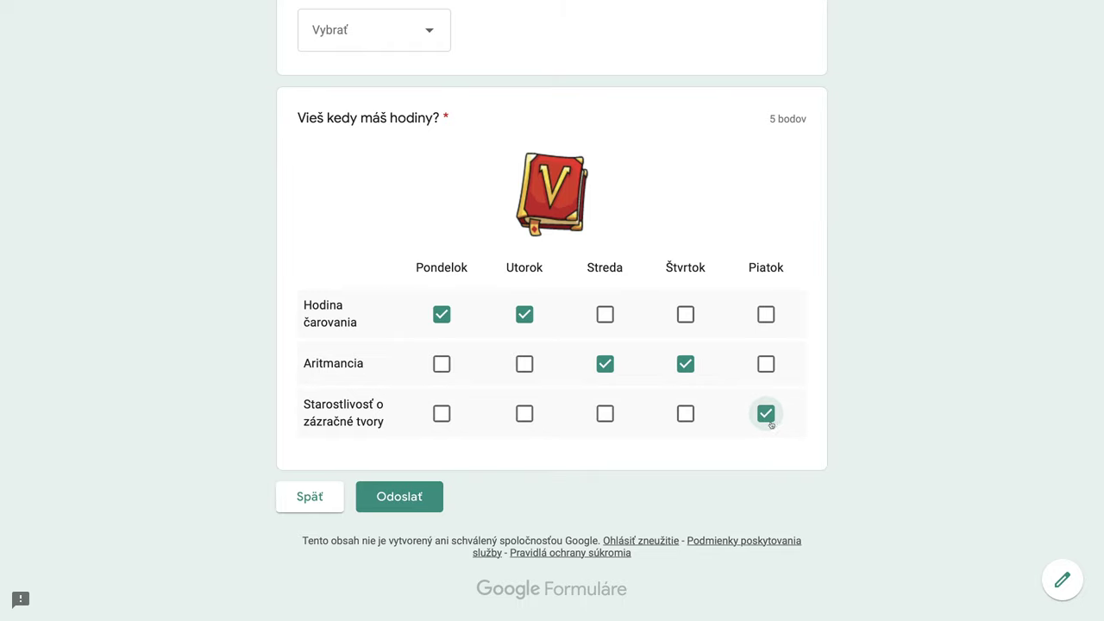
click(411, 499)
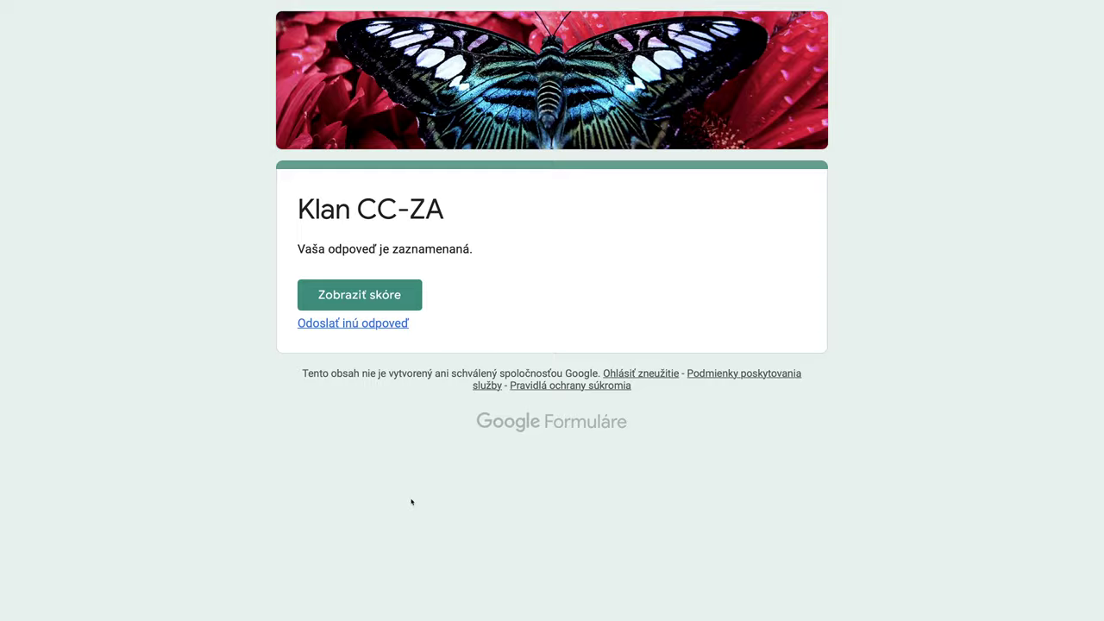
- Show the score of the submitted response and examine its points and feedback for each question
click(390, 310)
scroll(670, 424, down, 8)
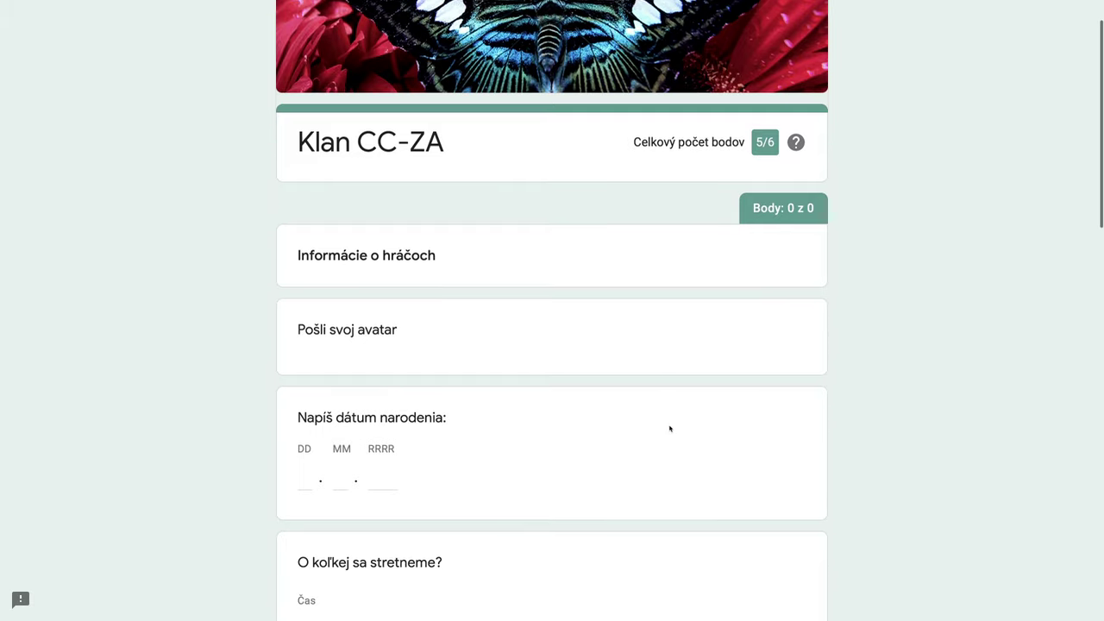
scroll(670, 428, down, 6)
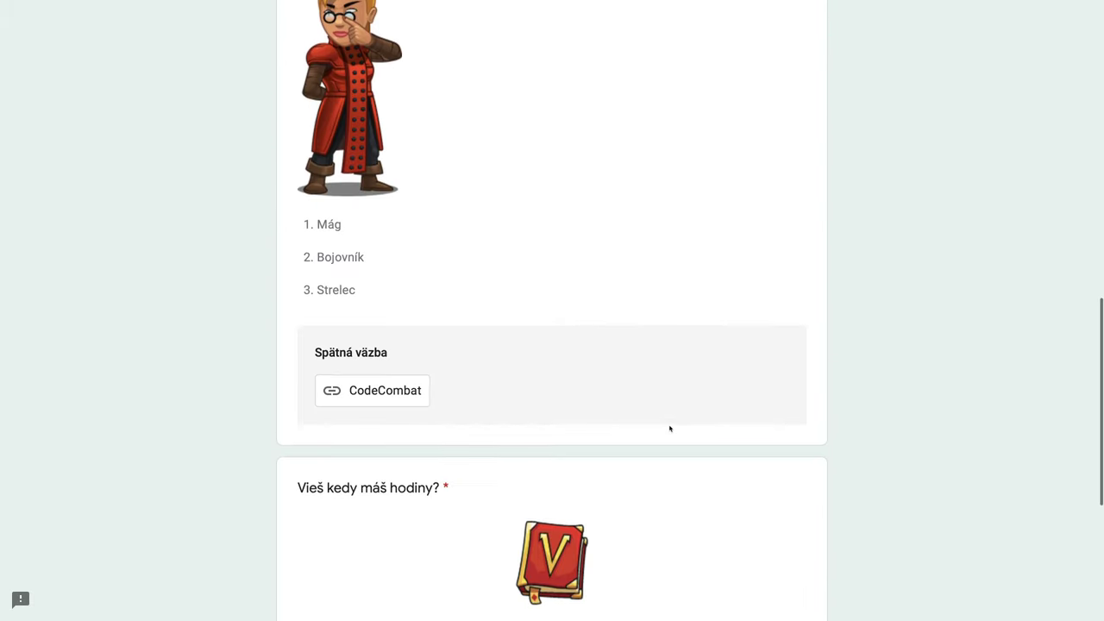